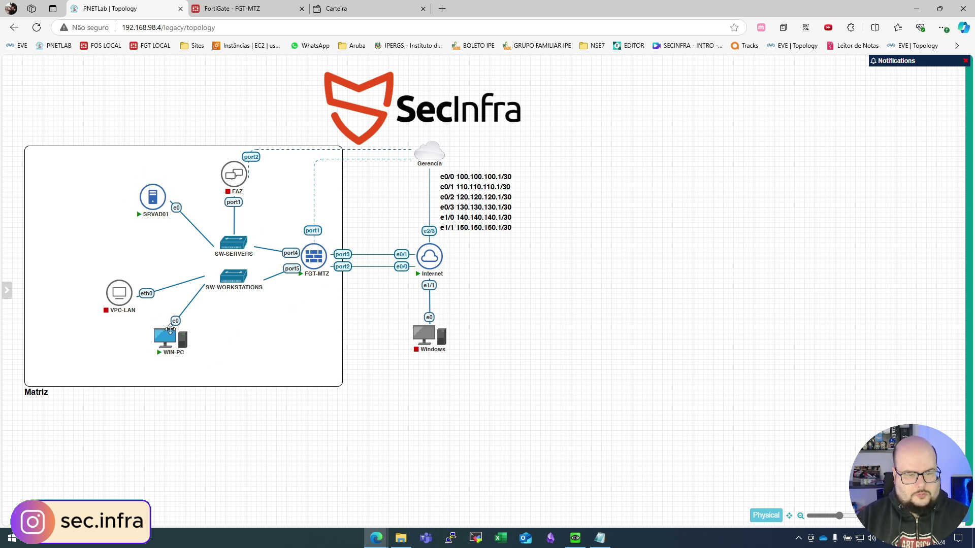
# Step: Leave the PNETLab Matriz topology view for the FGT-MTZ FortiGate browser tab
pyautogui.moveTo(230, 200)
pyautogui.moveTo(179, 349)
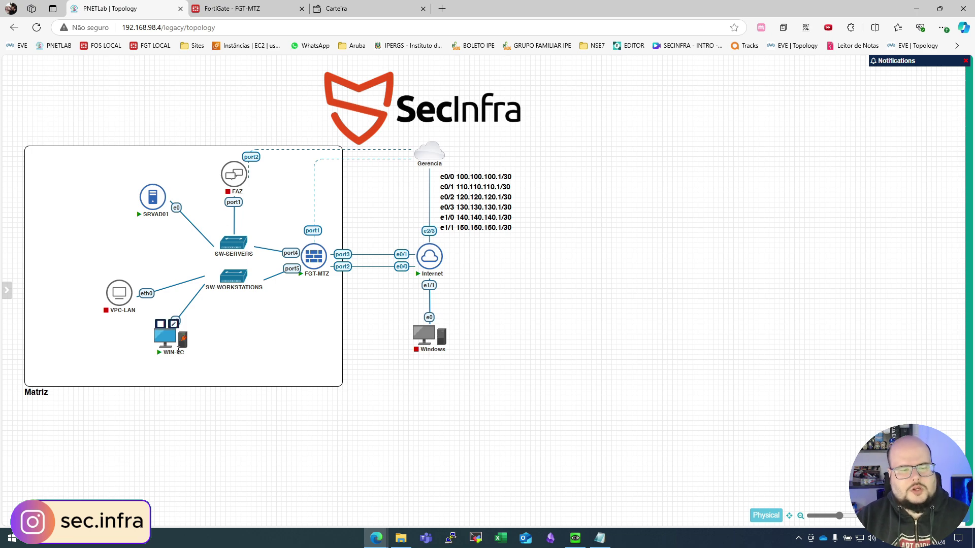
pyautogui.click(232, 9)
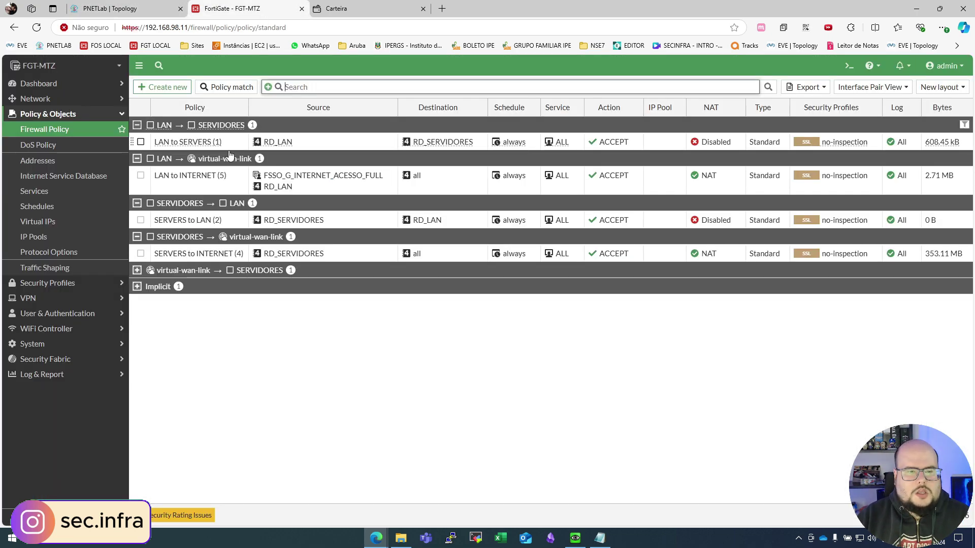
pyautogui.click(61, 130)
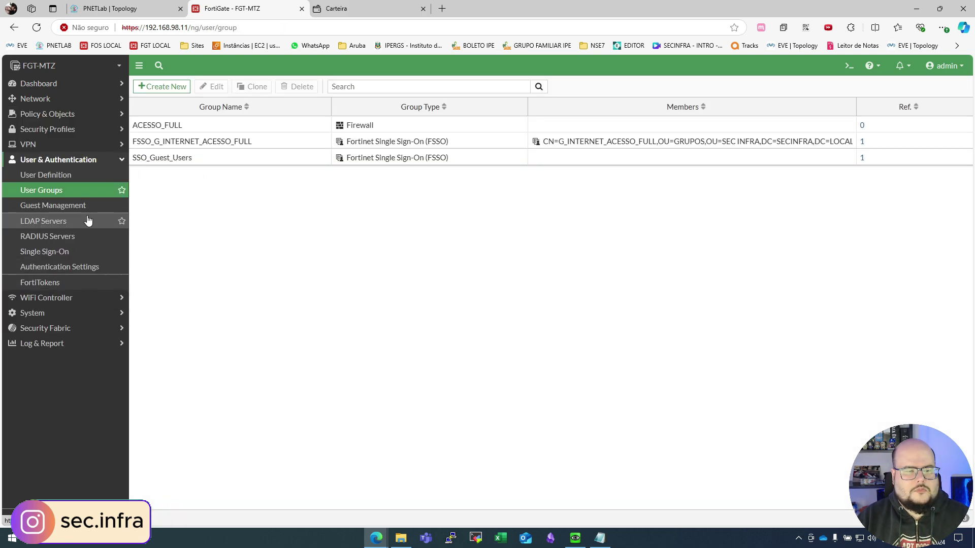
pyautogui.click(87, 220)
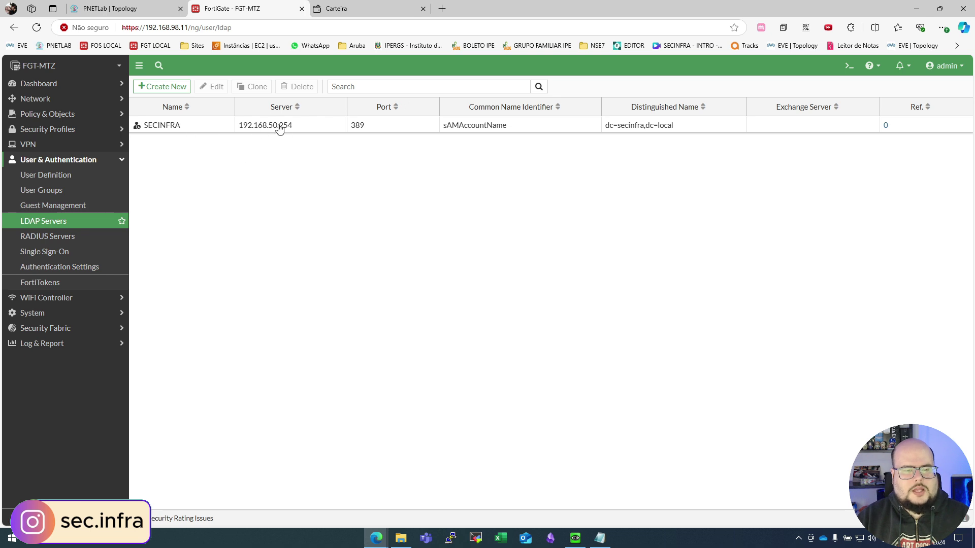
pyautogui.click(46, 190)
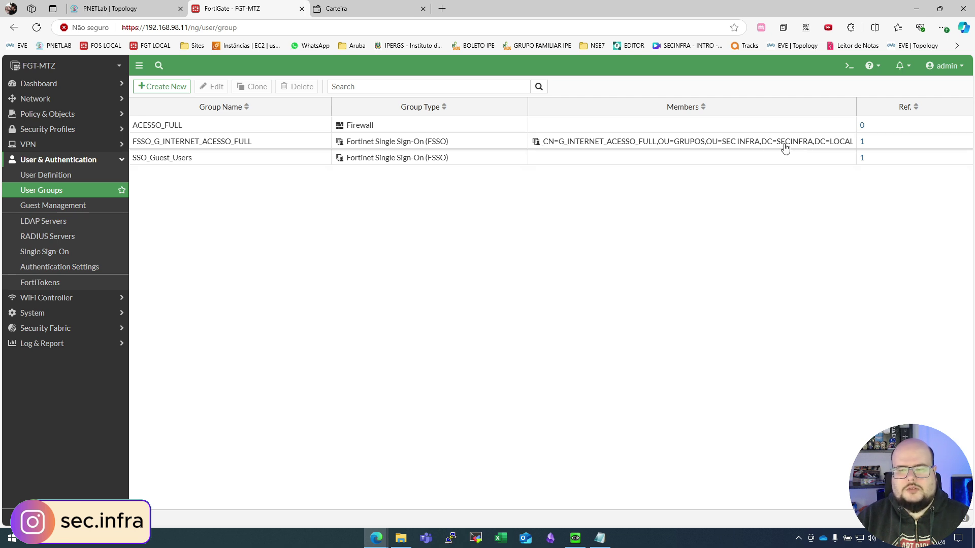
pyautogui.click(65, 114)
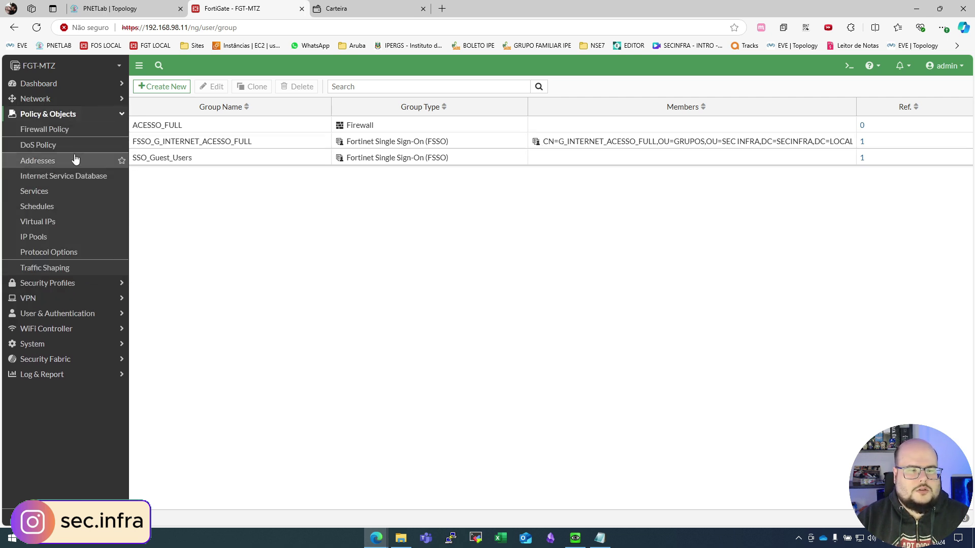
pyautogui.click(43, 133)
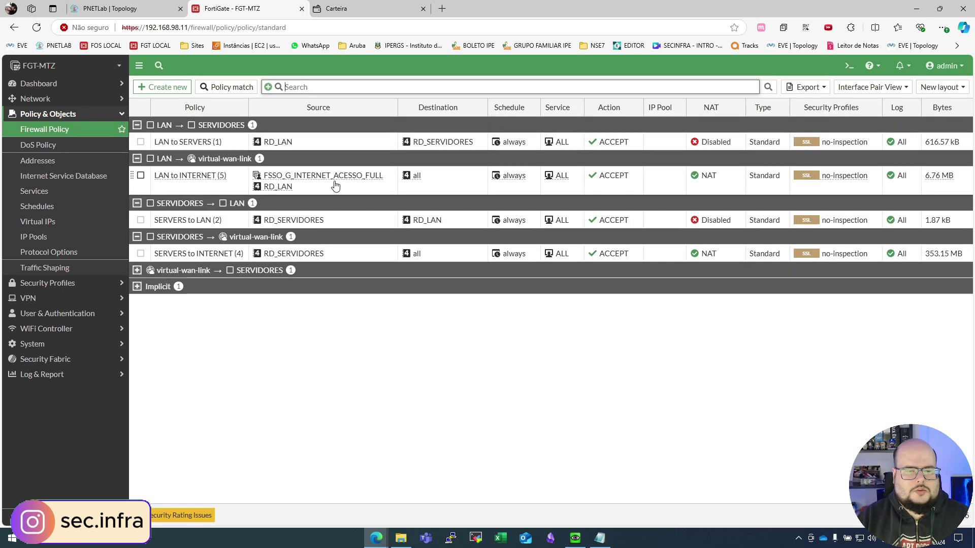
pyautogui.click(192, 189)
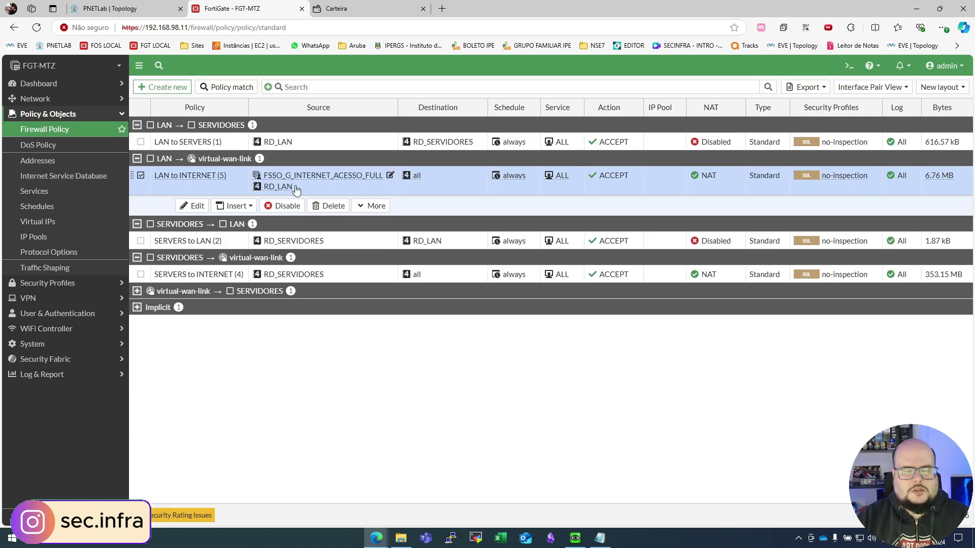
pyautogui.moveTo(277, 191)
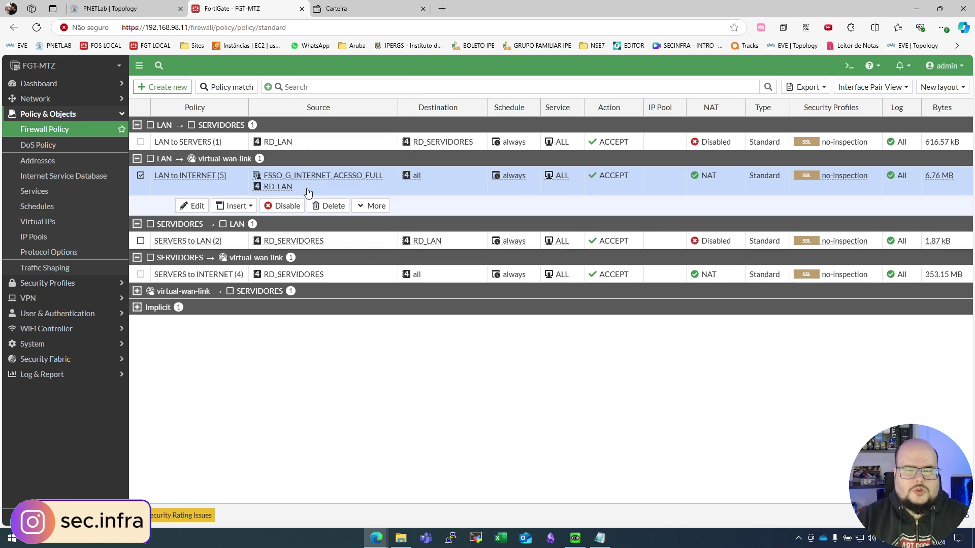
pyautogui.moveTo(345, 183)
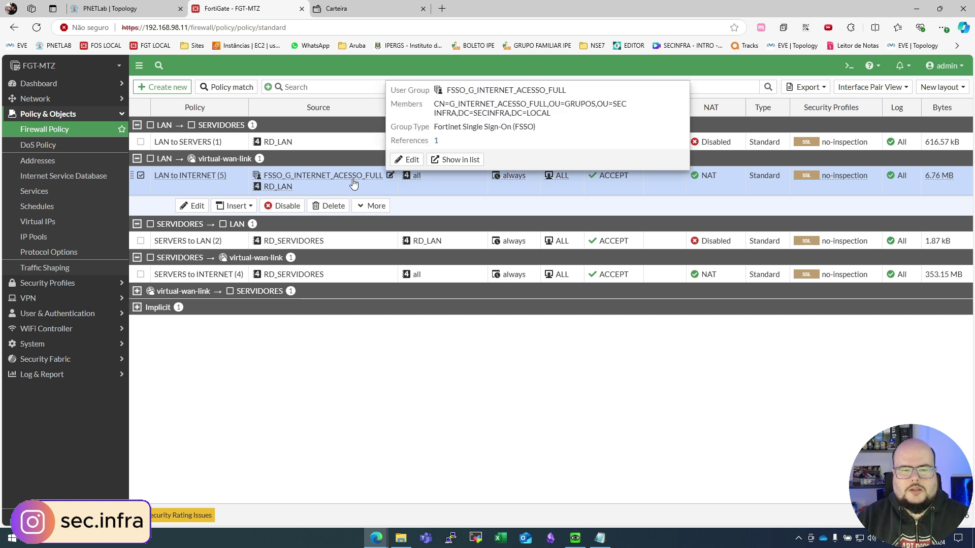
pyautogui.moveTo(450, 104); pyautogui.dragTo(542, 104)
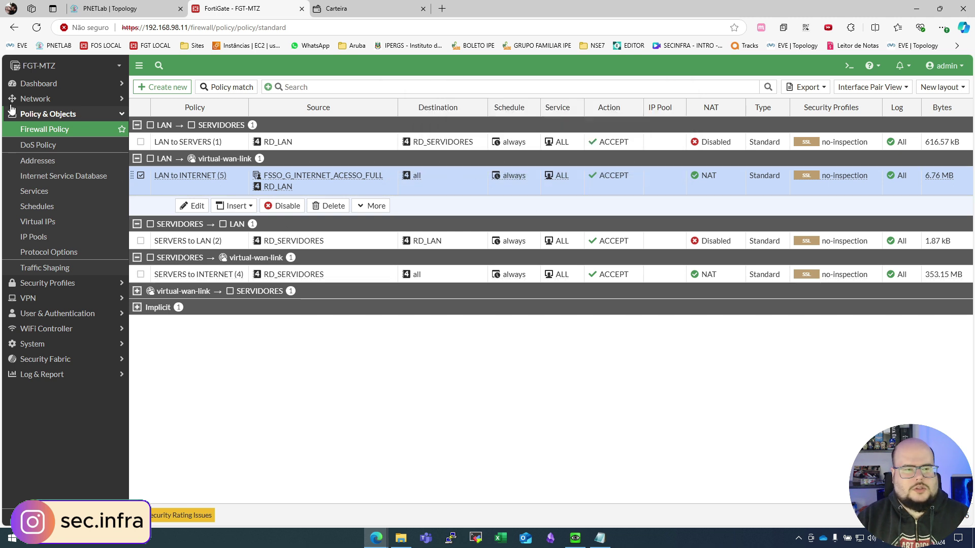
pyautogui.click(76, 83)
# Step: Select the logged-in FSSO user in Firewall User Monitor, then browse terra.com.br on WIN-PC
pyautogui.click(76, 280)
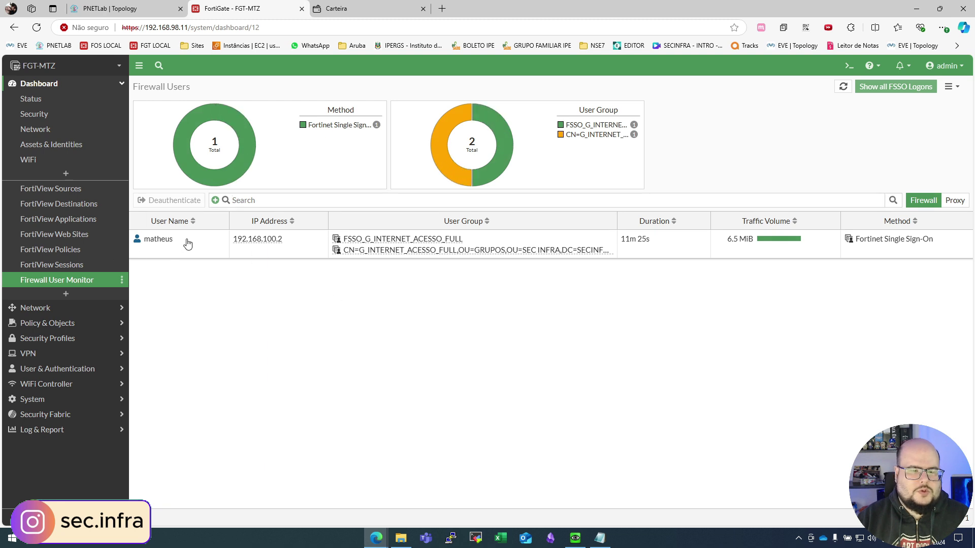
pyautogui.click(153, 243)
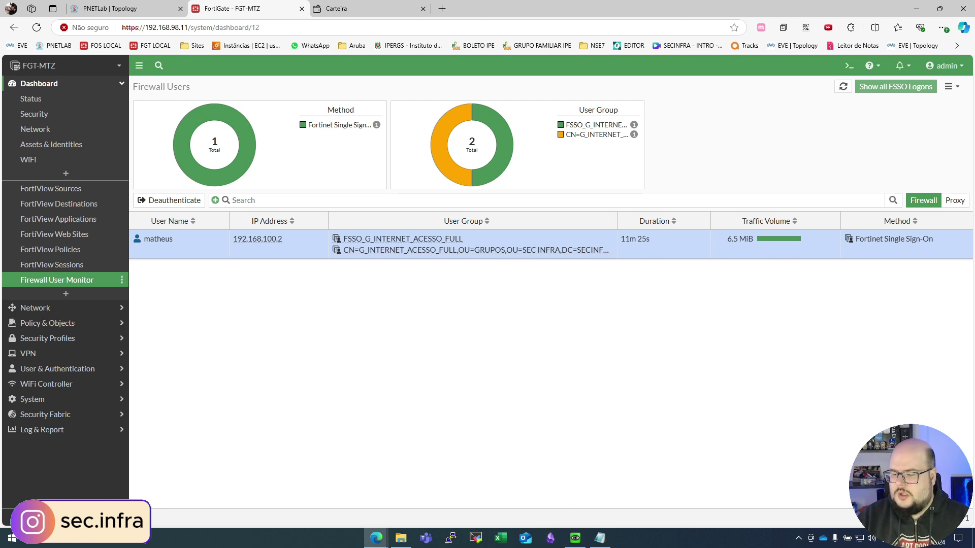
pyautogui.click(576, 538)
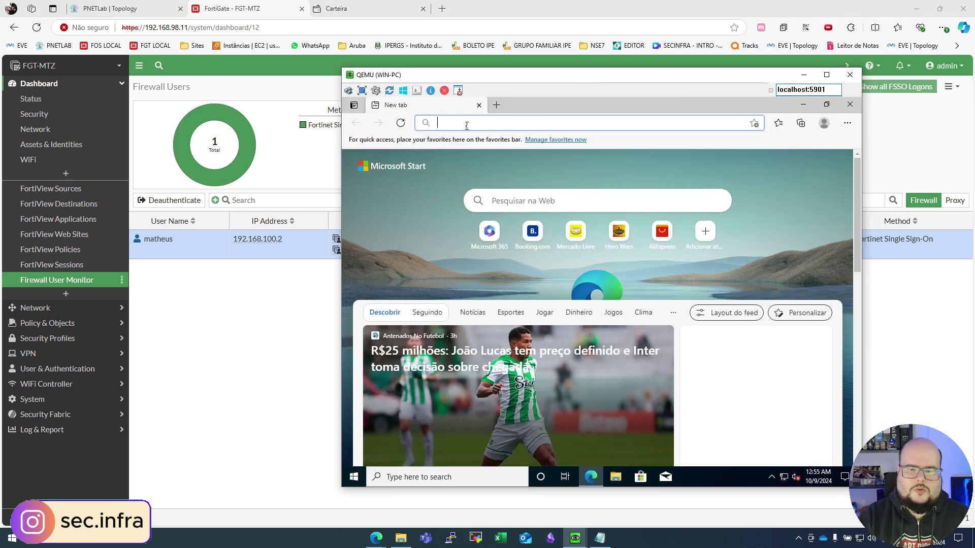
pyautogui.write('terra.com.br')
pyautogui.press('Return')
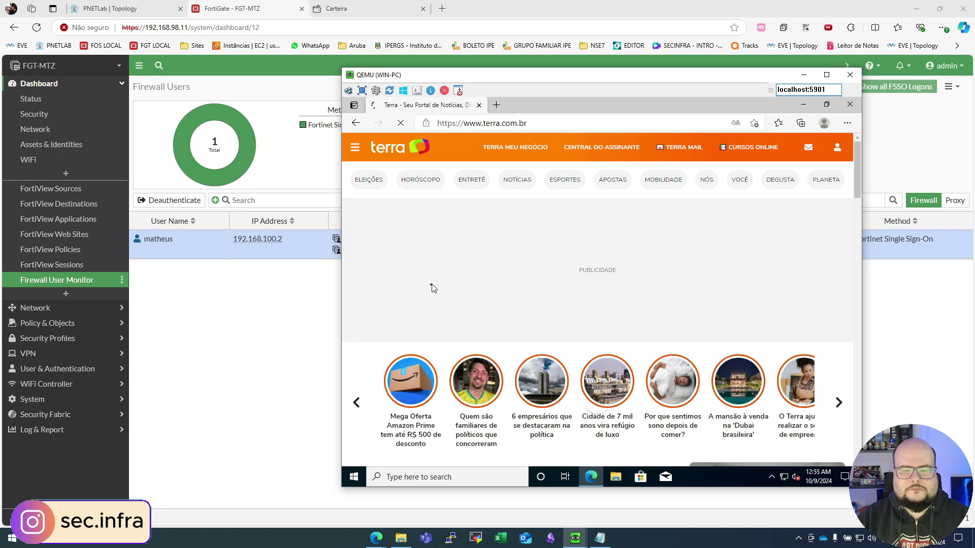
pyautogui.click(320, 323)
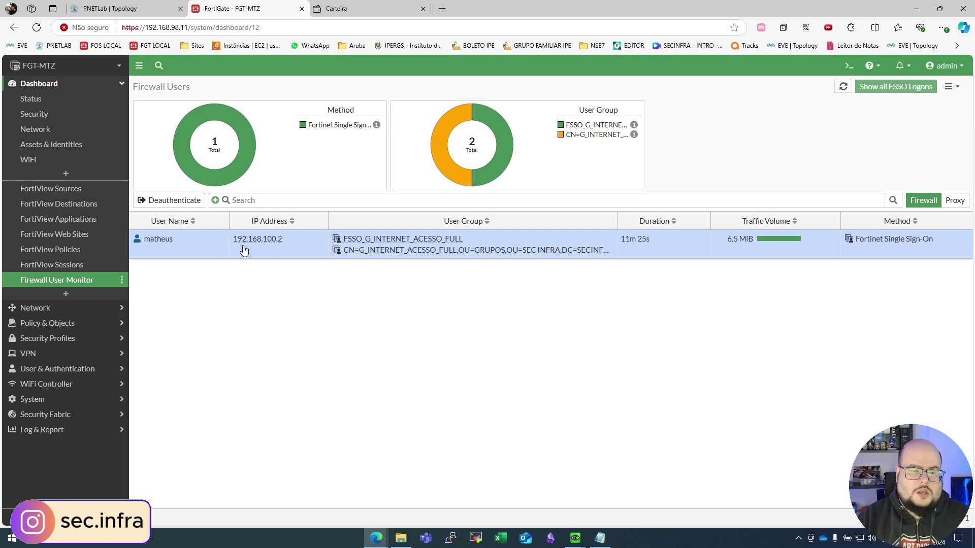
# Step: On SRVAD01, open DNS Manager to the secinfra.local forward lookup zone
pyautogui.moveTo(575, 538)
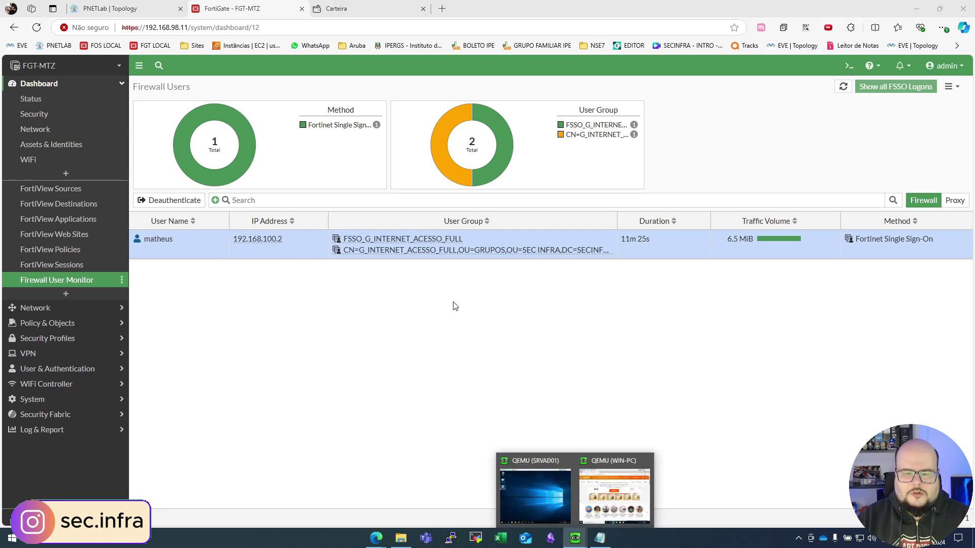
pyautogui.click(562, 504)
pyautogui.click(237, 470)
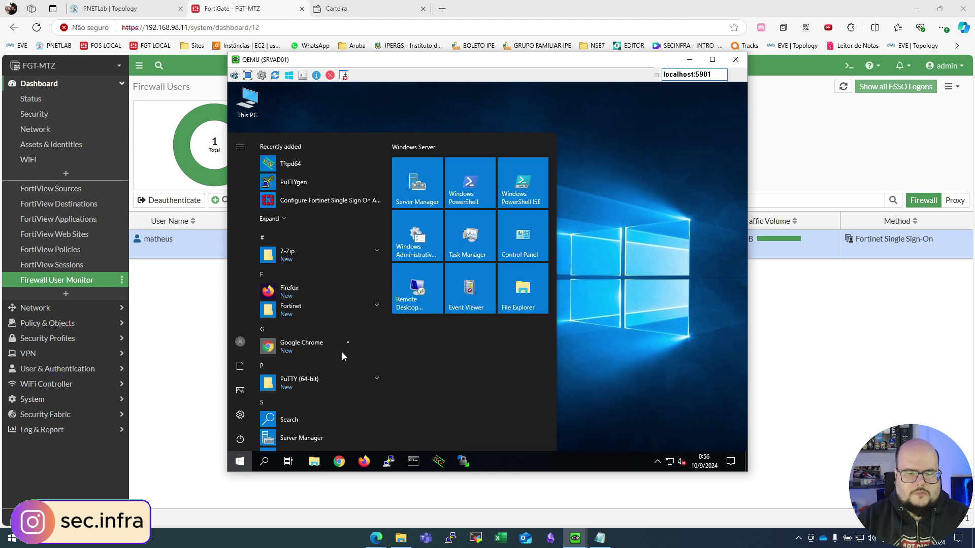
pyautogui.click(415, 239)
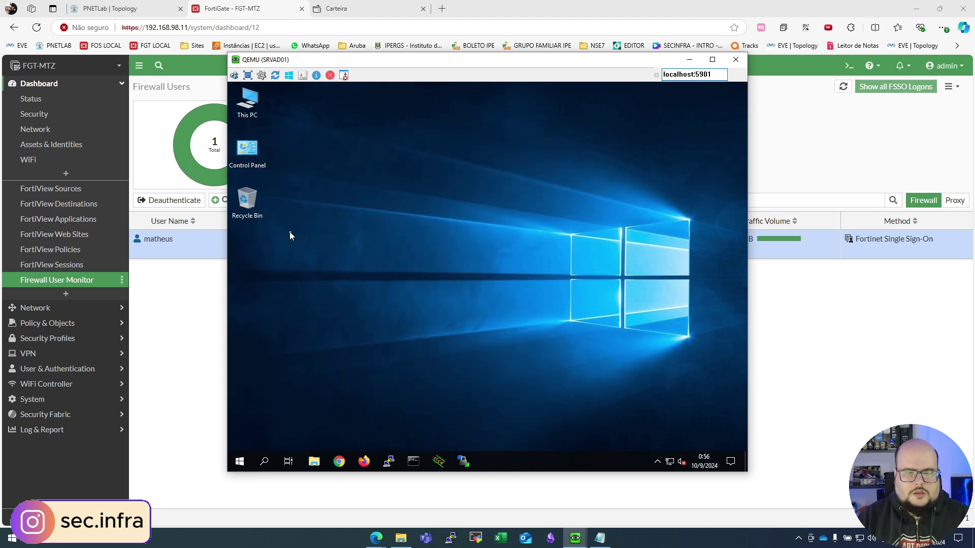
pyautogui.click(399, 302)
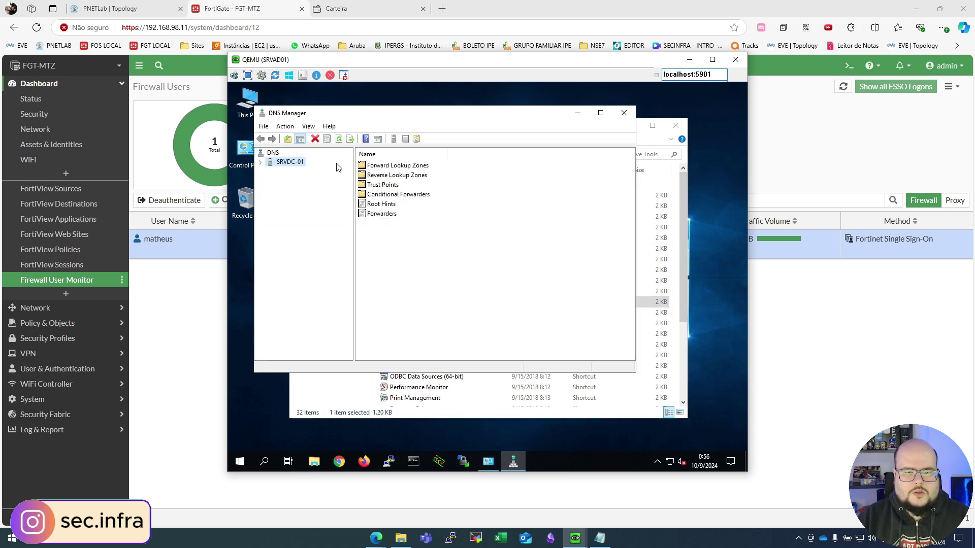
pyautogui.doubleClick(401, 166)
pyautogui.doubleClick(380, 175)
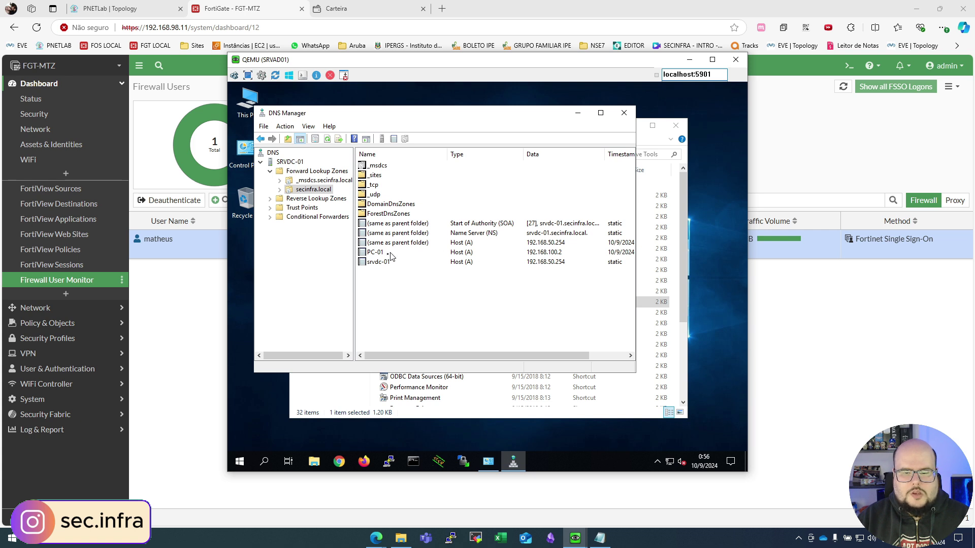
# Step: Inspect the existing PC-01 host record, then delete it
pyautogui.doubleClick(373, 252)
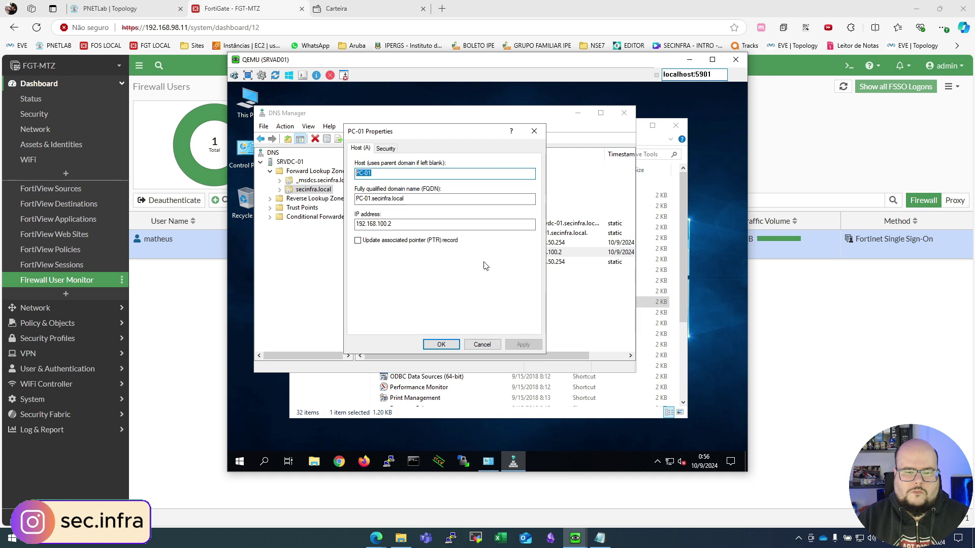
pyautogui.click(482, 344)
pyautogui.click(367, 243)
pyautogui.rightClick(367, 244)
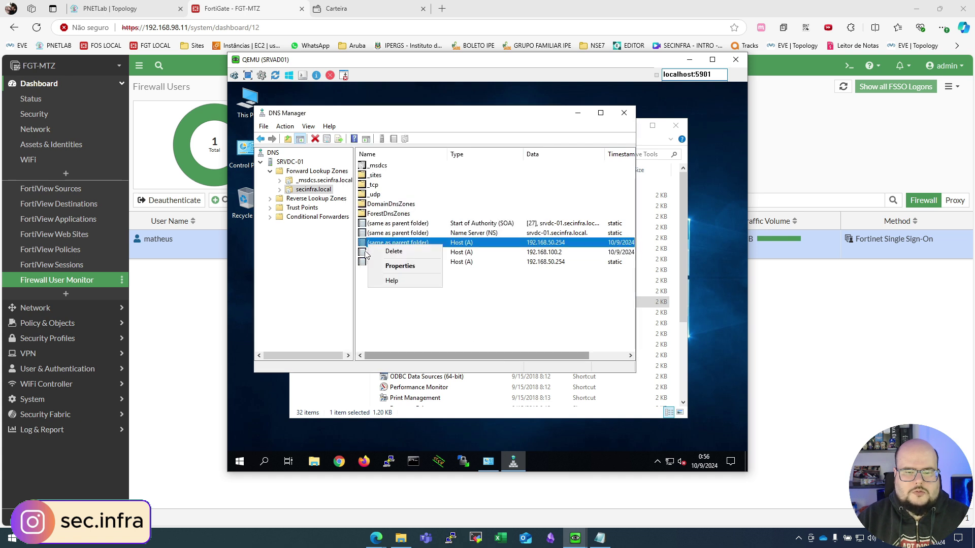
pyautogui.rightClick(367, 254)
pyautogui.click(401, 260)
pyautogui.click(518, 308)
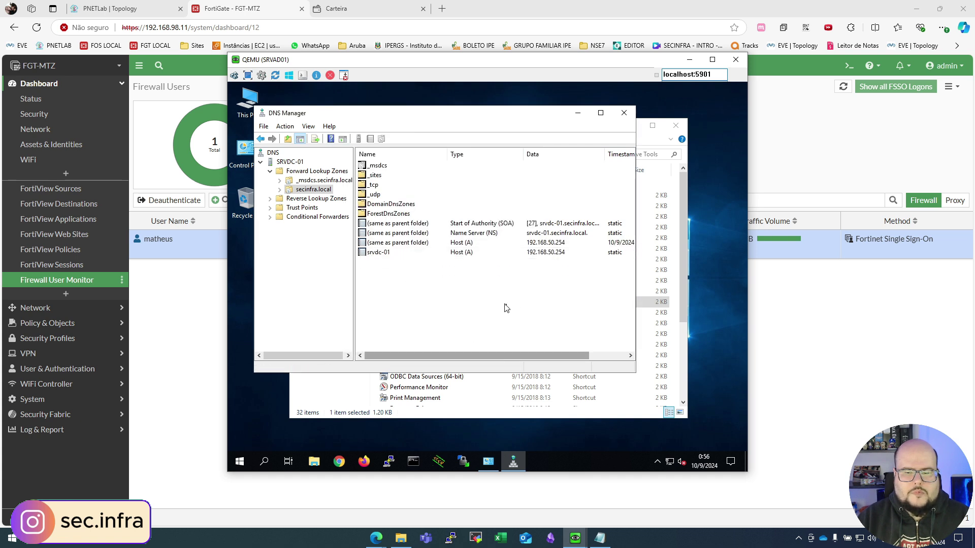
# Step: Create a new host record PC-01 pointing to 192.168.100.5
pyautogui.rightClick(417, 279)
pyautogui.click(484, 274)
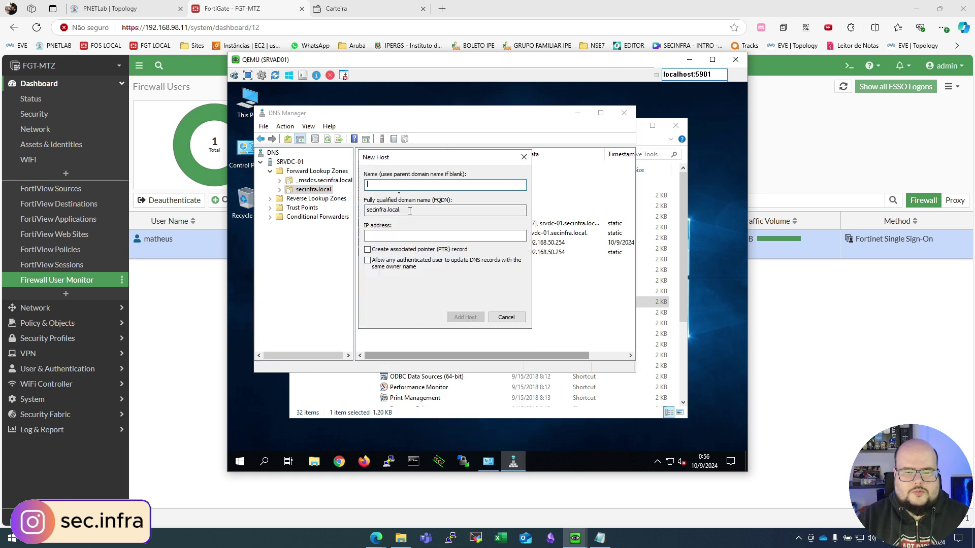
pyautogui.write('PC-01')
pyautogui.press('Tab')
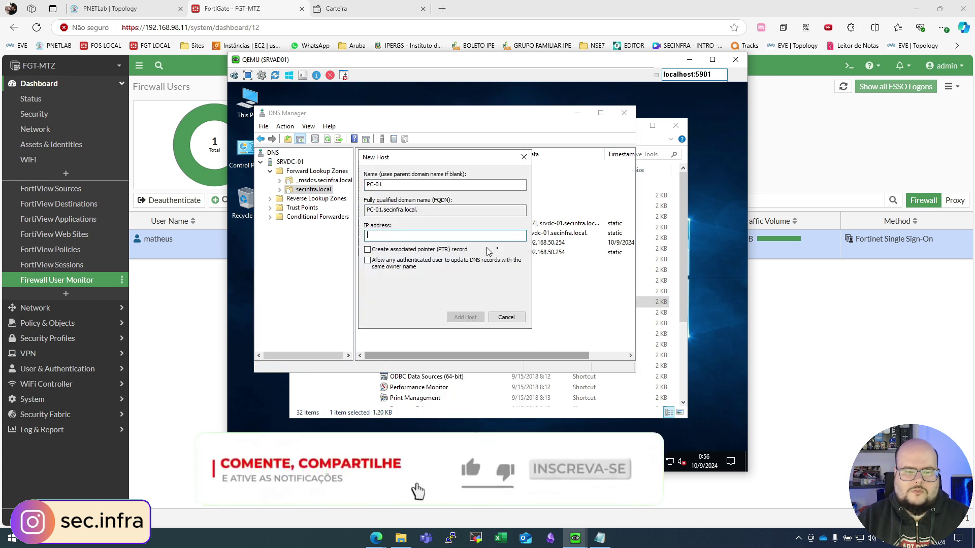
pyautogui.write('192.168.')
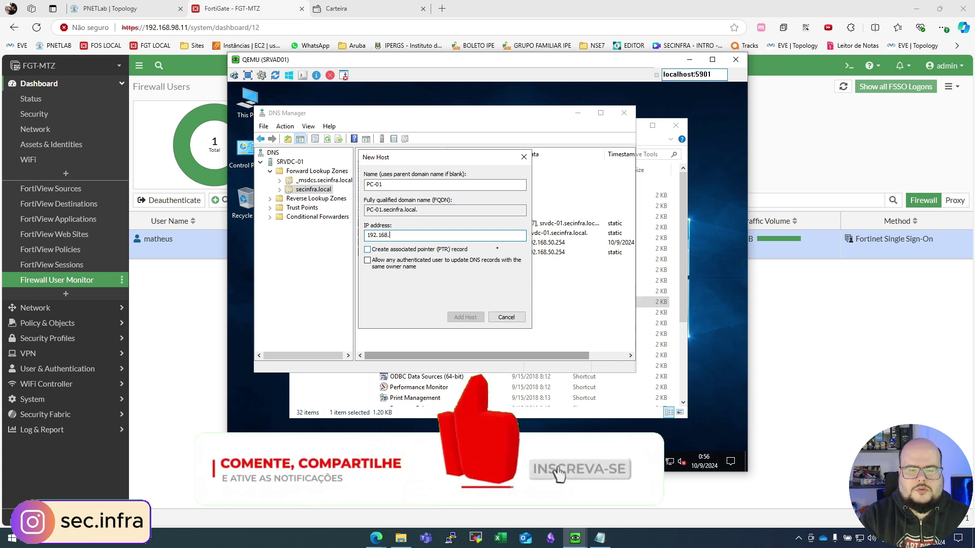
pyautogui.write('100.5')
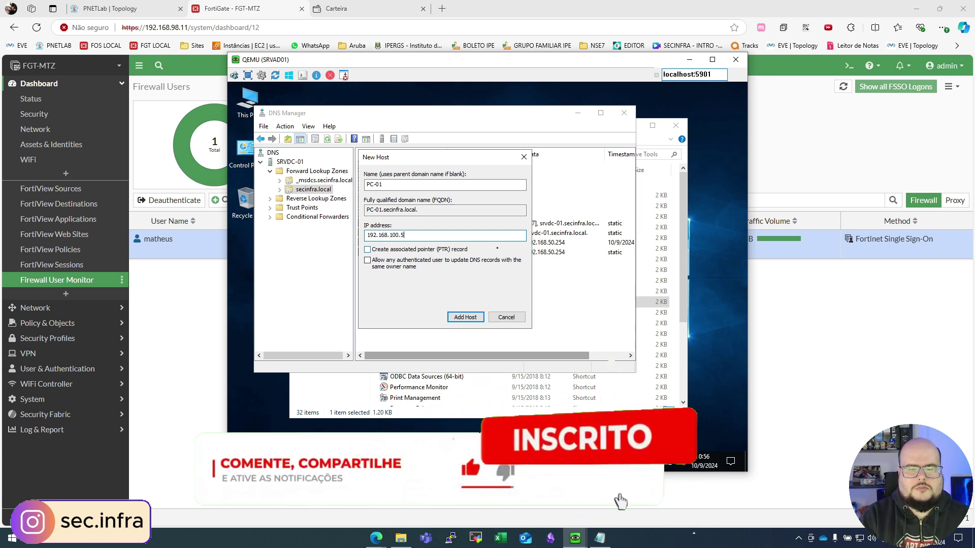
pyautogui.press('Return')
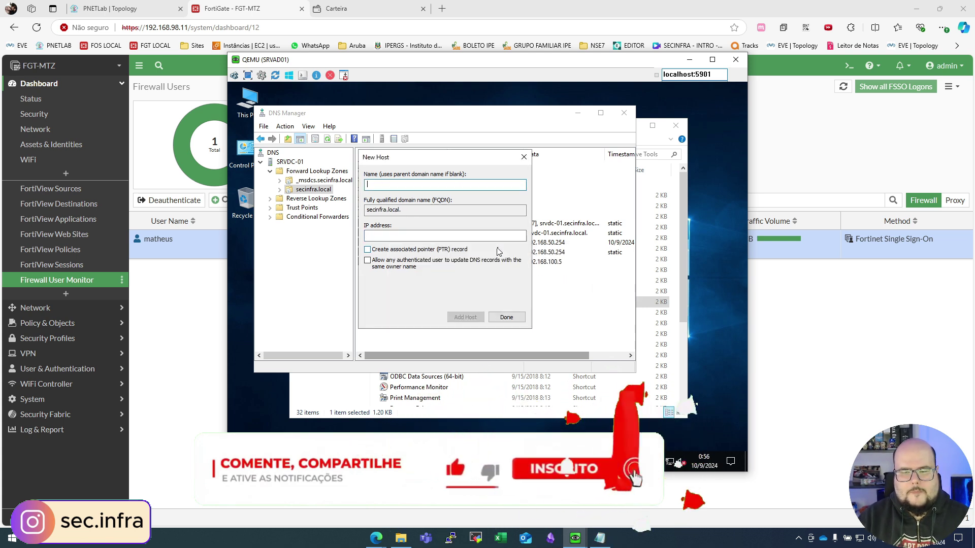
pyautogui.press('Return')
pyautogui.click(507, 317)
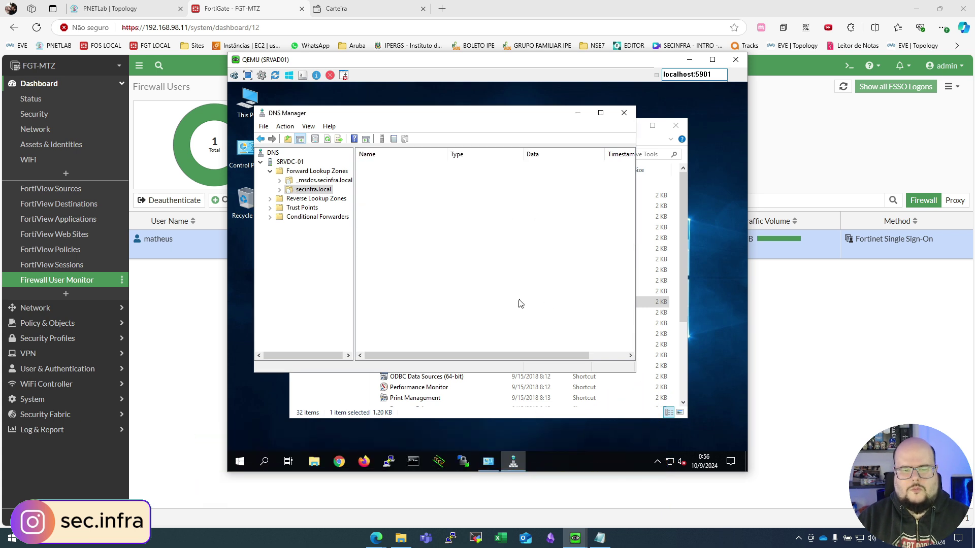
# Step: Check the new PC-01 record in the zone and open a Command Prompt
pyautogui.click(384, 264)
pyautogui.click(402, 254)
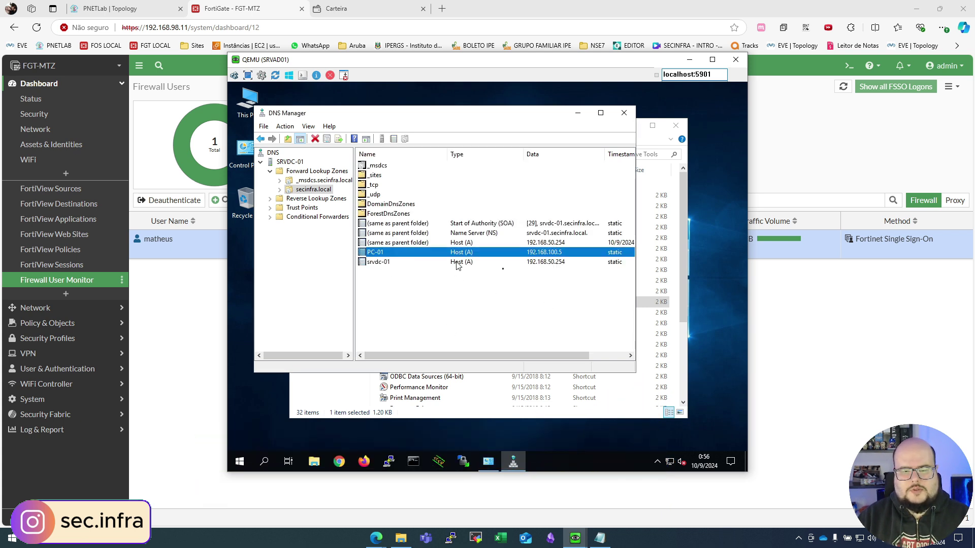
pyautogui.click(413, 461)
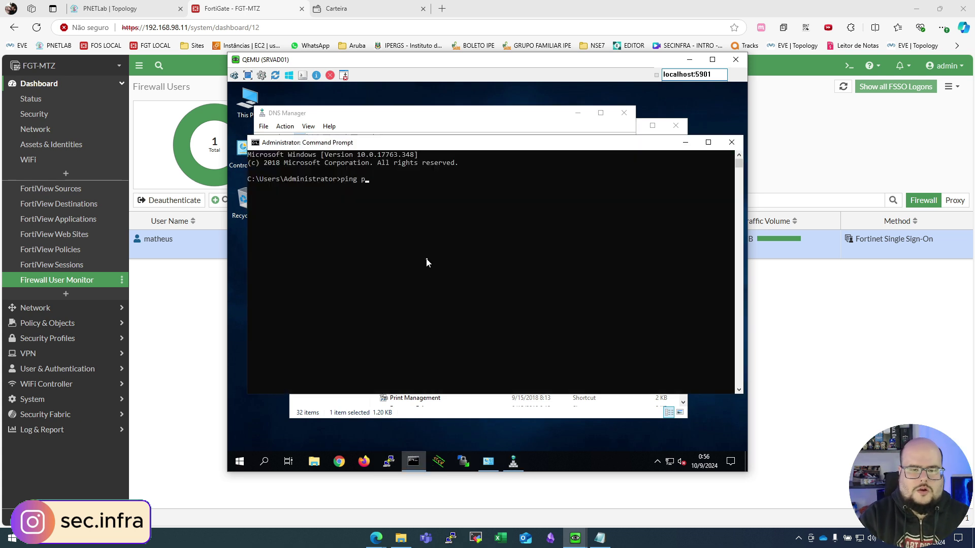
# Step: Ping pc-01 to confirm 192.168.100.5, then review the FSSO agent's IP change verify interval
pyautogui.press('Return')
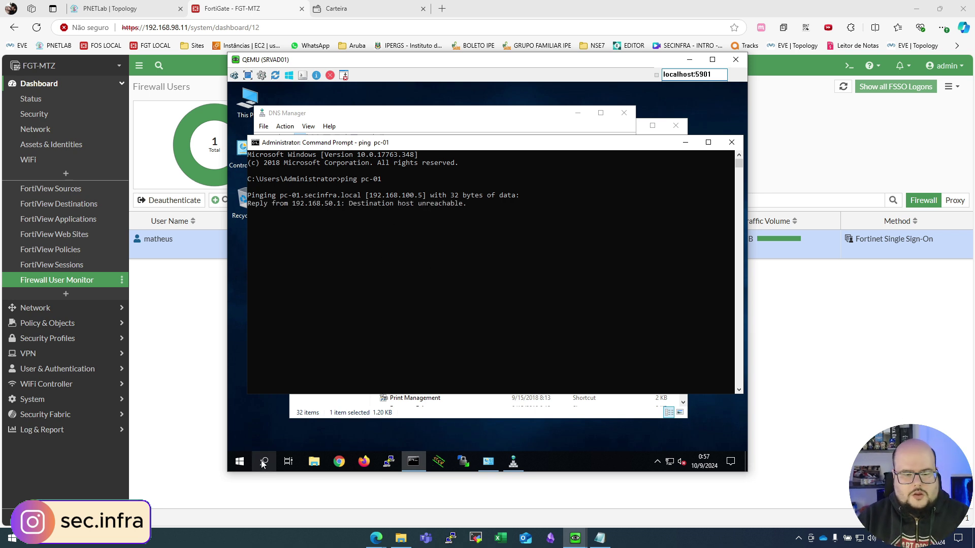
pyautogui.click(240, 461)
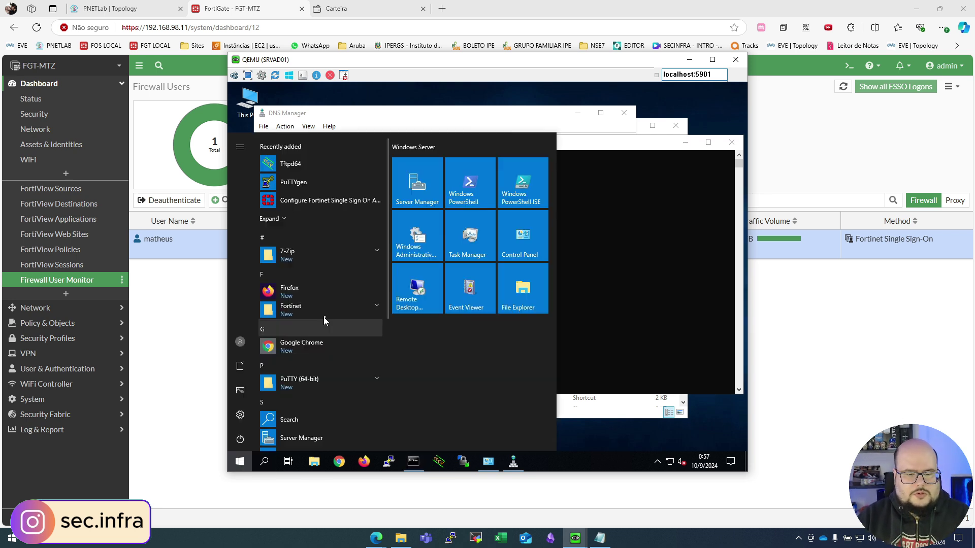
pyautogui.click(325, 200)
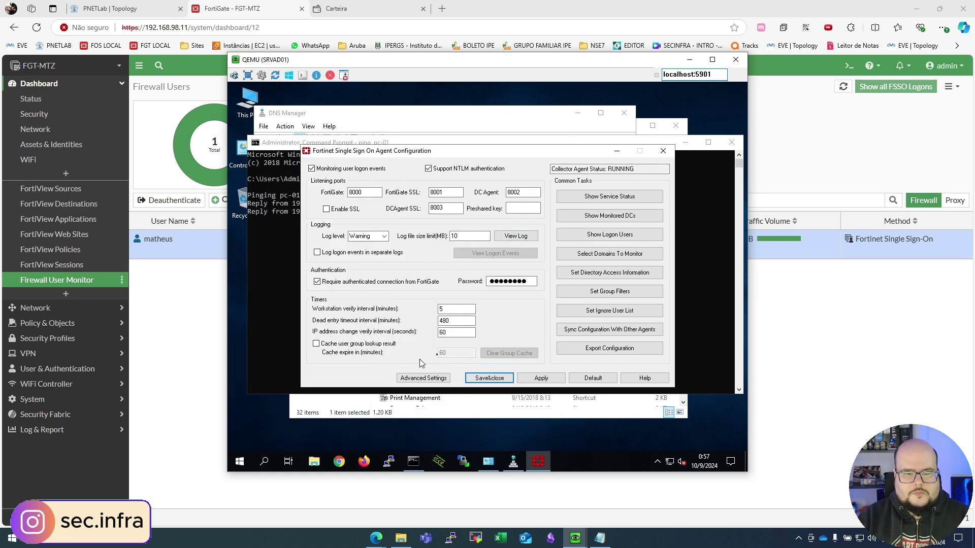
pyautogui.doubleClick(457, 332)
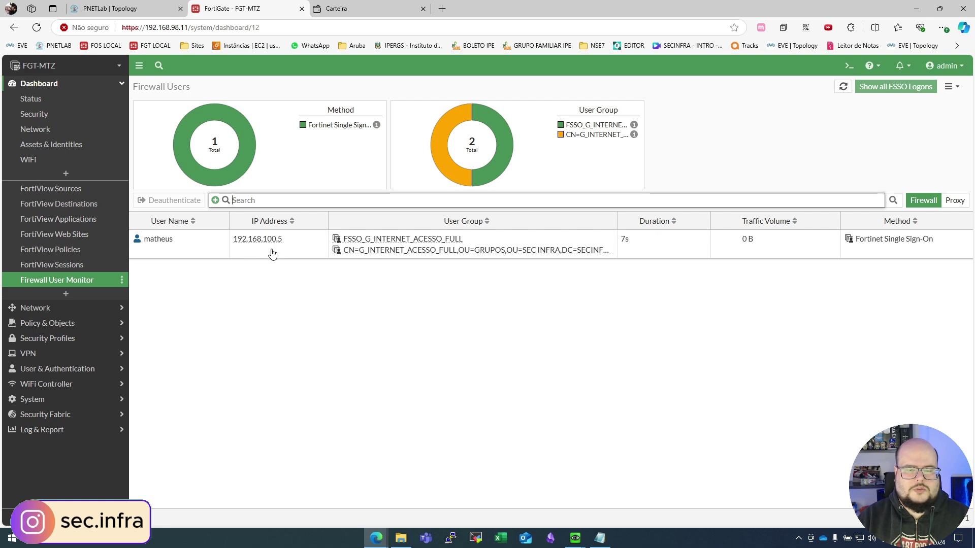
pyautogui.moveTo(575, 538)
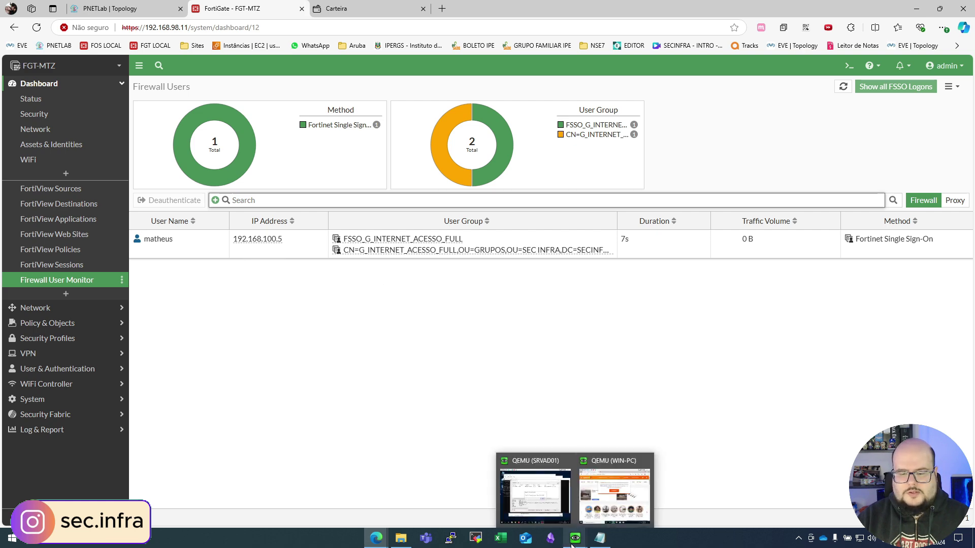
pyautogui.click(614, 486)
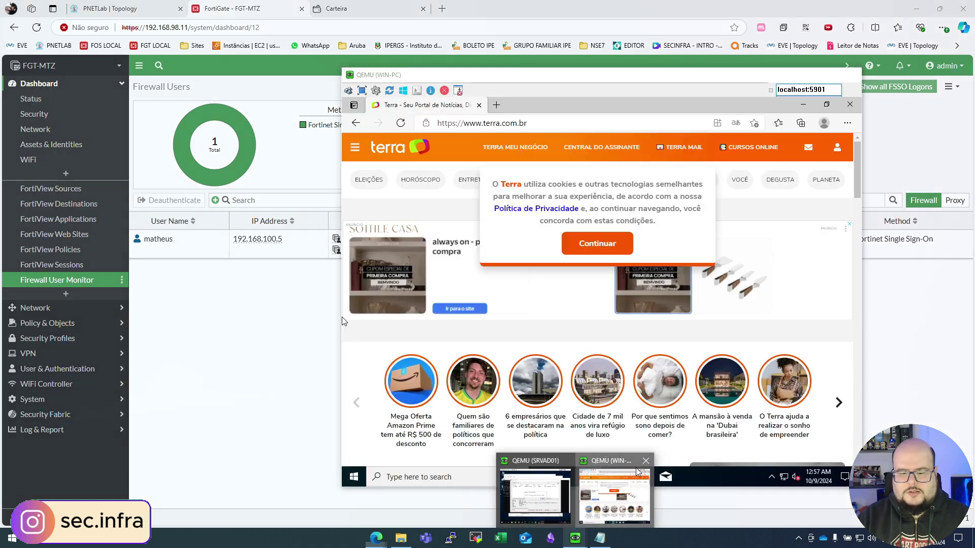
pyautogui.click(496, 105)
pyautogui.write('ww')
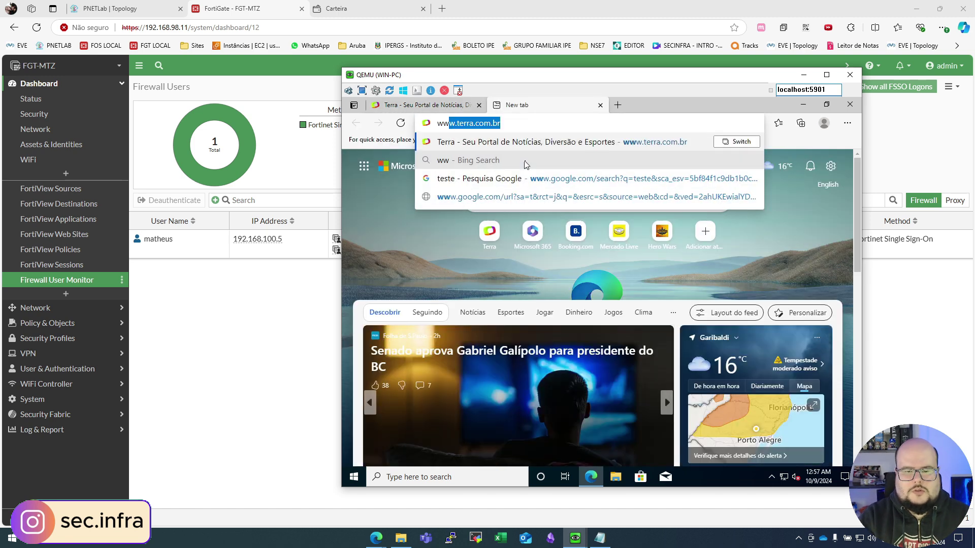
pyautogui.write('w.google.com')
pyautogui.press('Return')
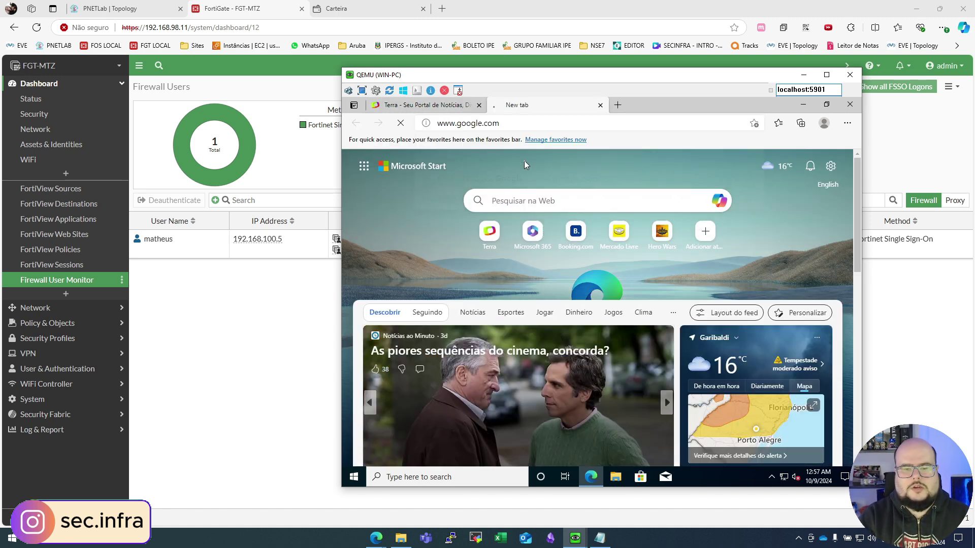
pyautogui.click(55, 324)
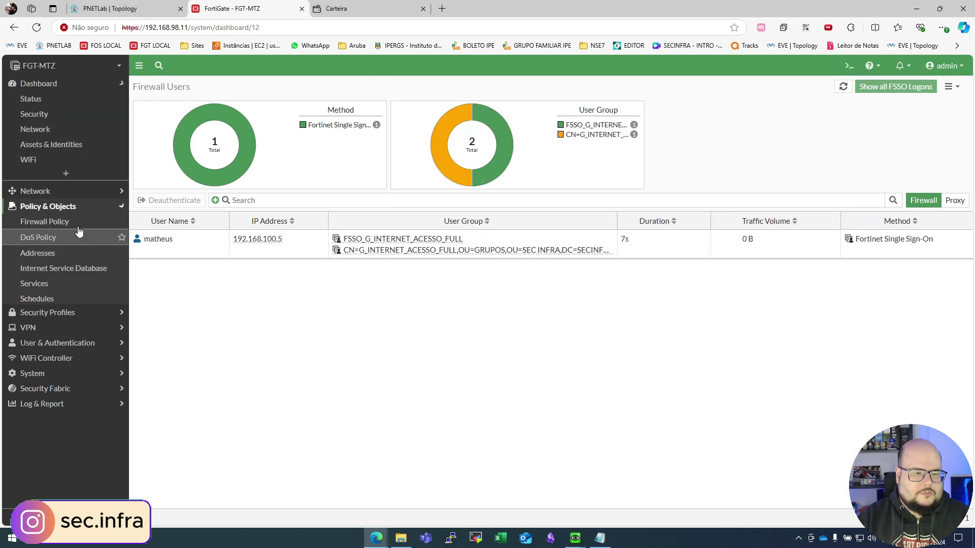
pyautogui.click(60, 133)
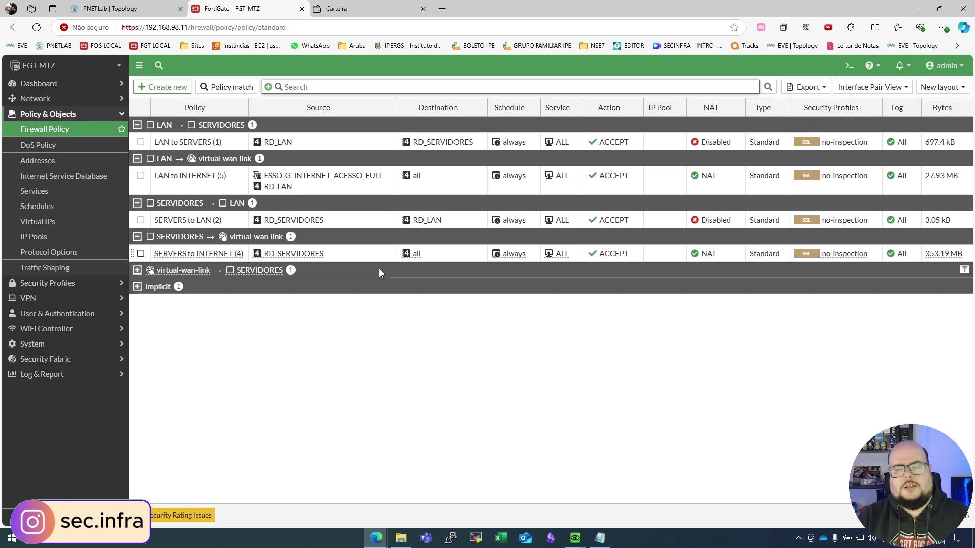
pyautogui.click(260, 178)
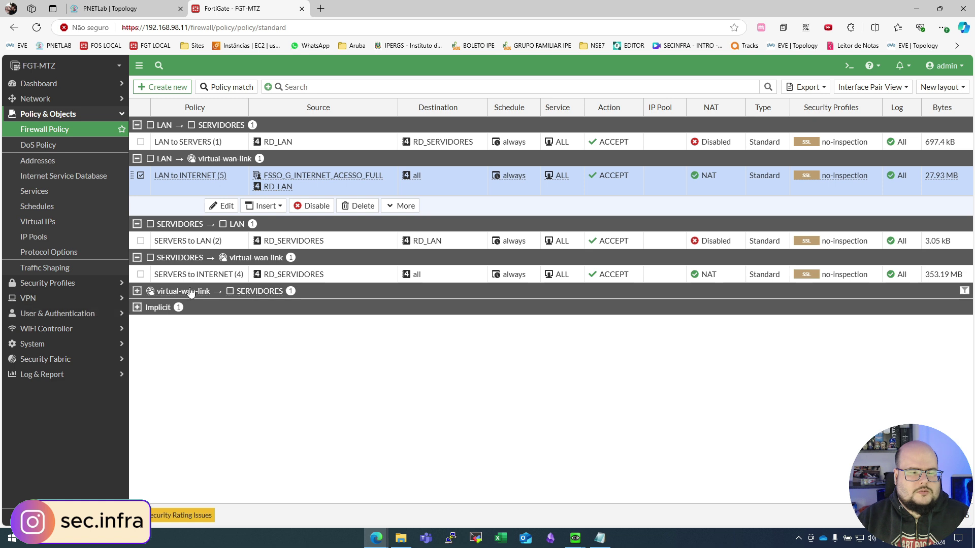
# Step: Start a new Firewall user group named LDAP_G_ACESSO_FULL
pyautogui.click(64, 315)
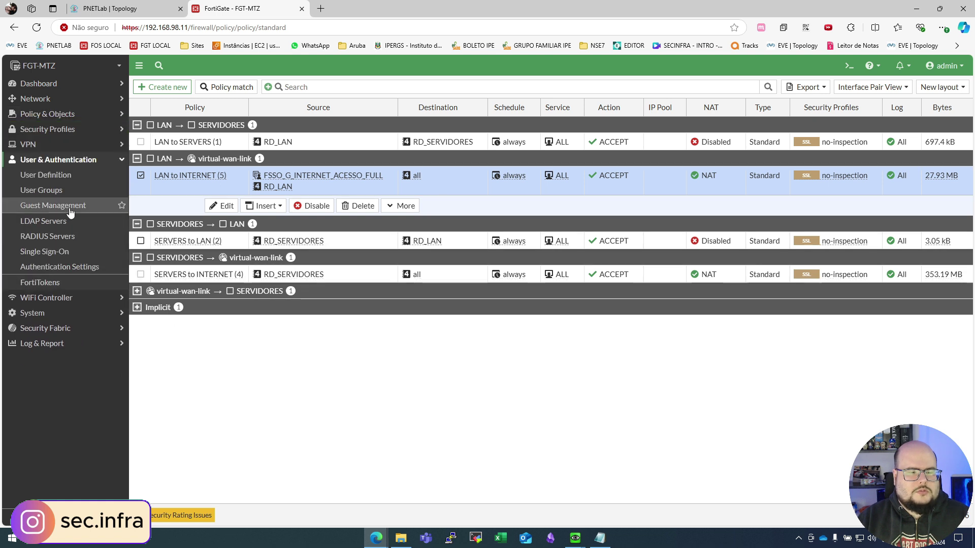
pyautogui.click(43, 191)
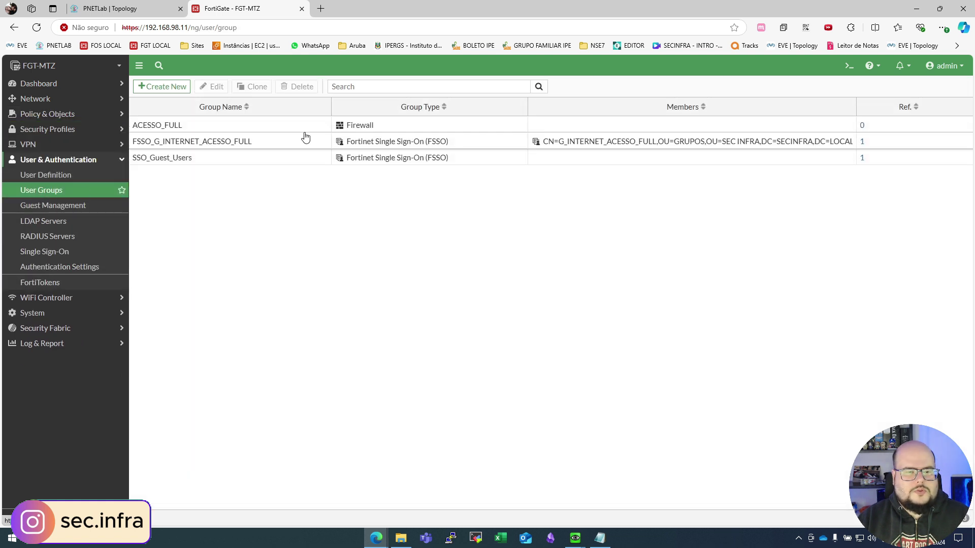
pyautogui.click(162, 88)
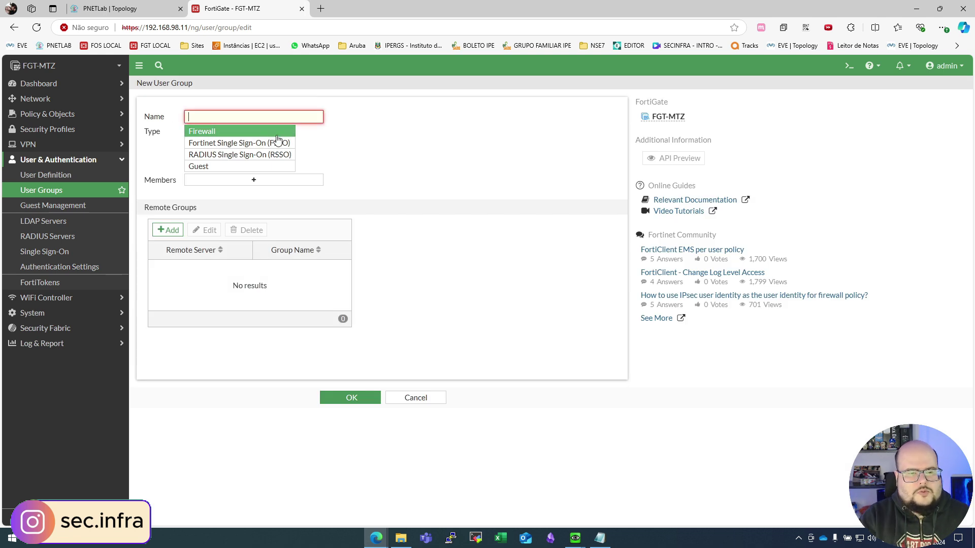
pyautogui.write('LDAP_G_ACESSO_FULL')
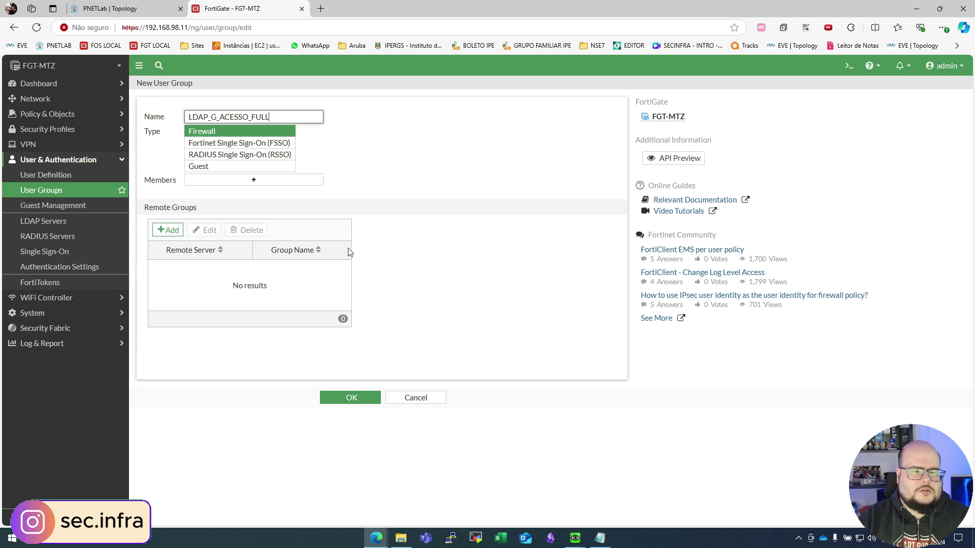
pyautogui.moveTo(198, 208); pyautogui.dragTo(153, 209)
# Step: Add SECINFRA's G_INTERNET_ACESSO_FULL as the remote group match and save the group
pyautogui.click(168, 230)
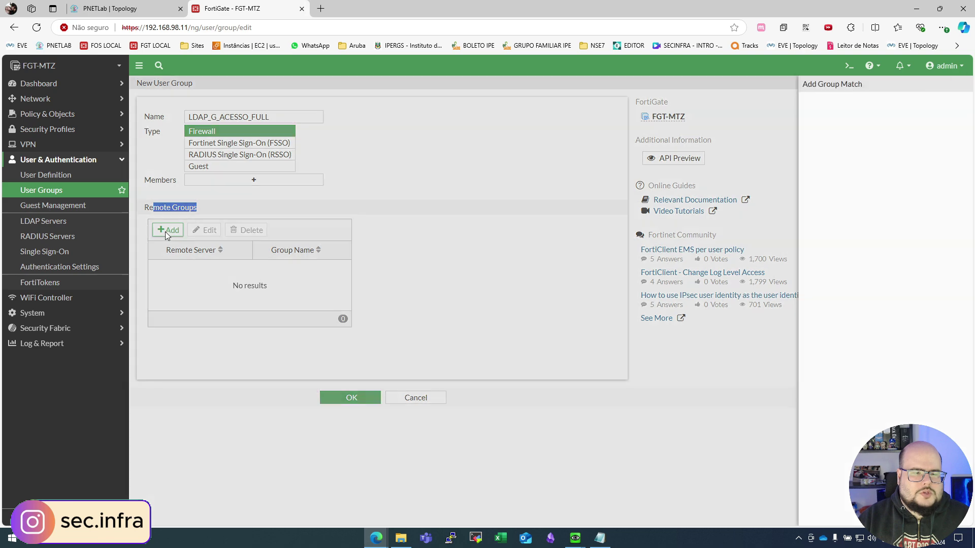
pyautogui.click(377, 104)
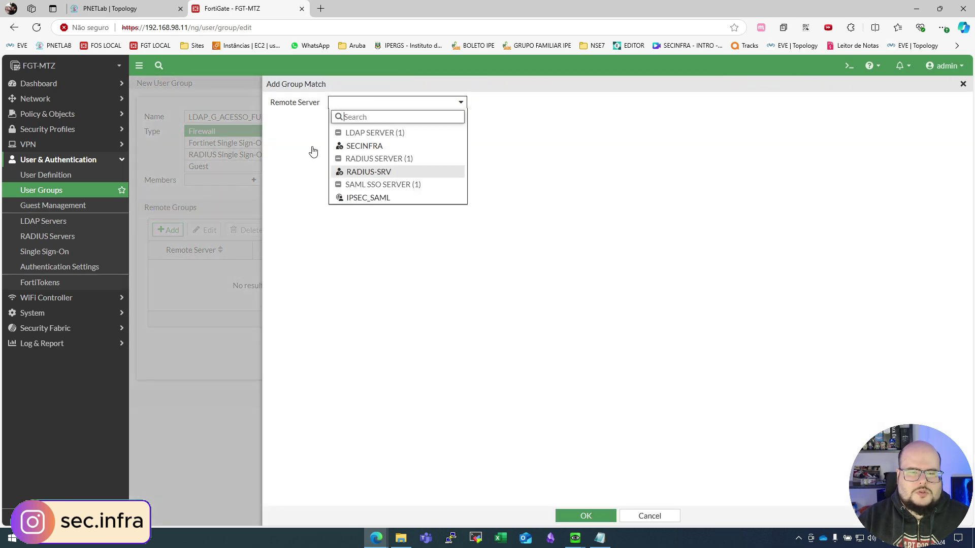
pyautogui.click(358, 147)
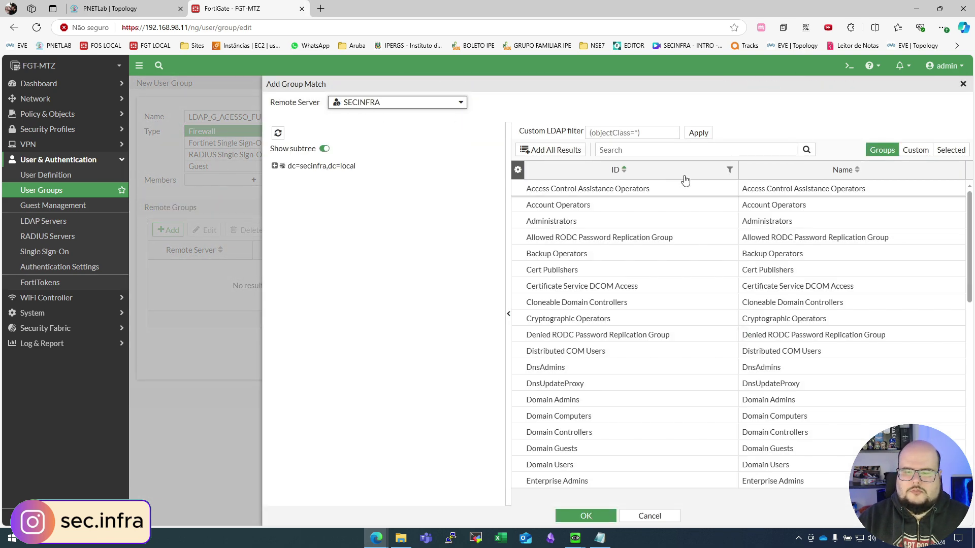
pyautogui.scroll(-3, 629, 309)
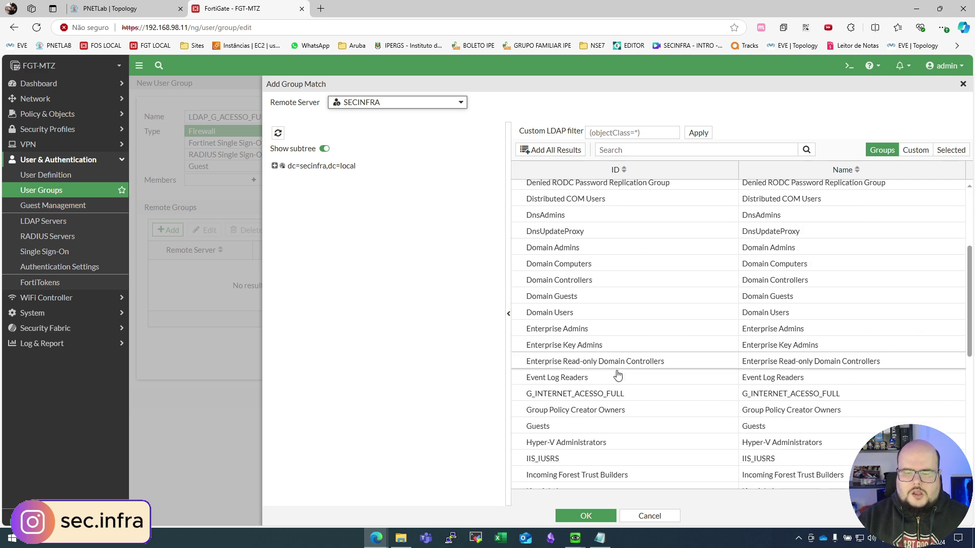
pyautogui.rightClick(559, 396)
pyautogui.click(584, 398)
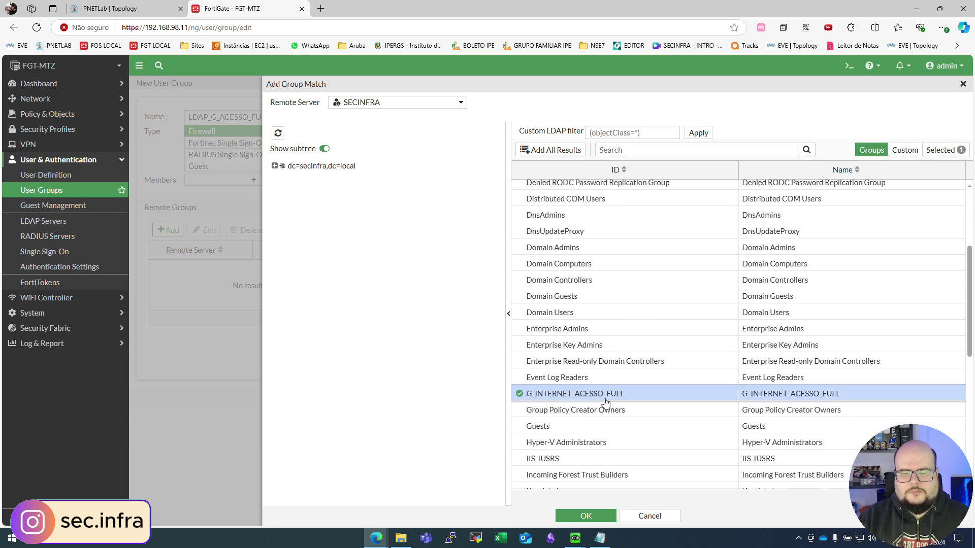
pyautogui.click(586, 516)
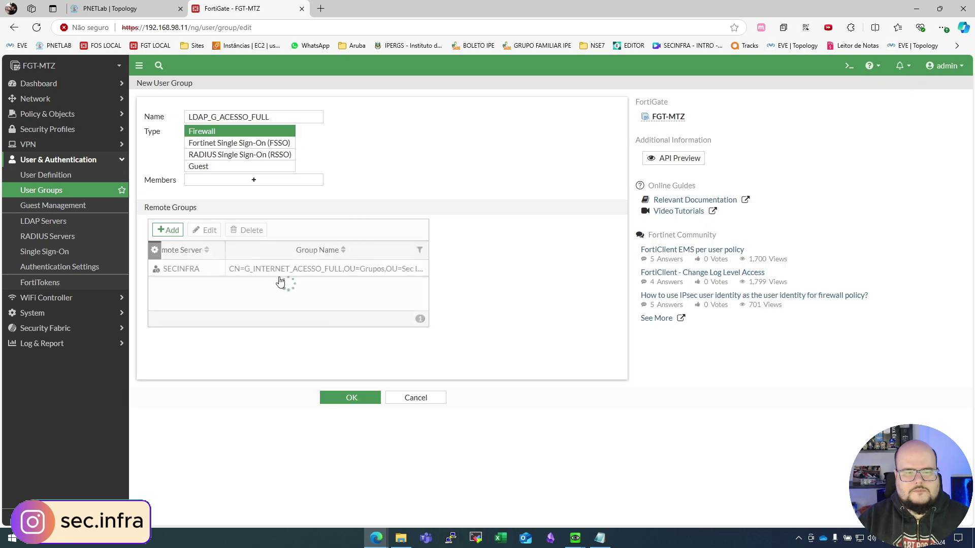
pyautogui.click(351, 401)
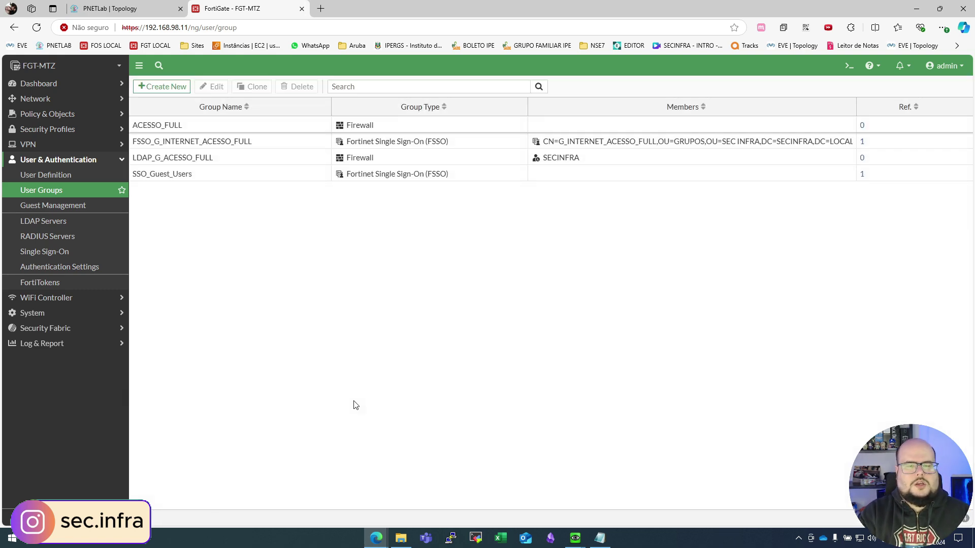
pyautogui.click(51, 113)
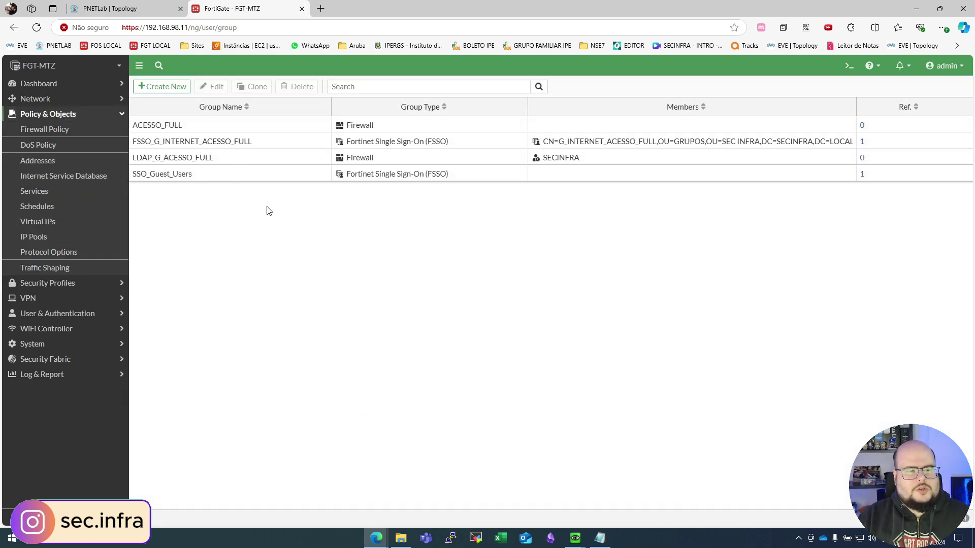
# Step: Reopen the Firewall Policy list and select the LAN to INTERNET policy
pyautogui.click(31, 129)
pyautogui.click(210, 181)
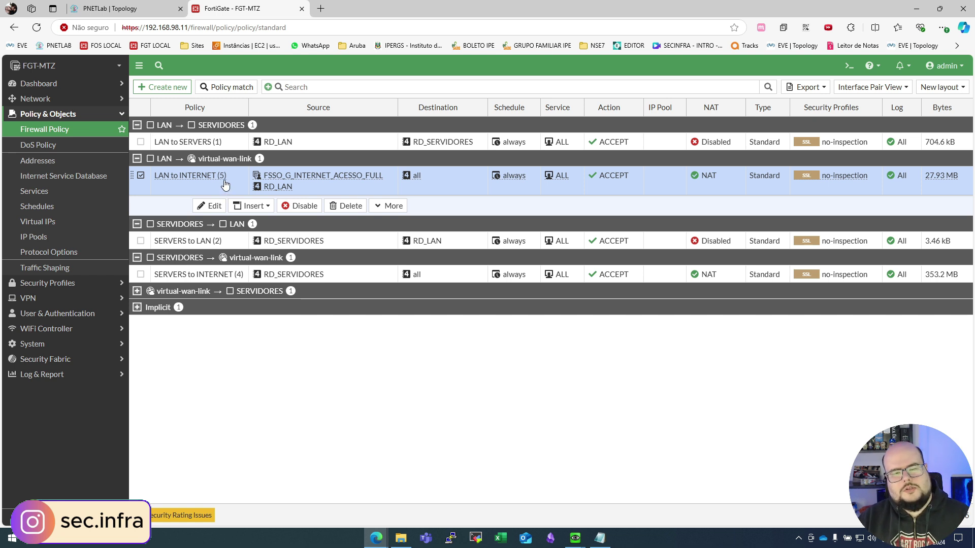
# Step: Copy the LAN to INTERNET policy and paste it below as policy 6
pyautogui.rightClick(226, 186)
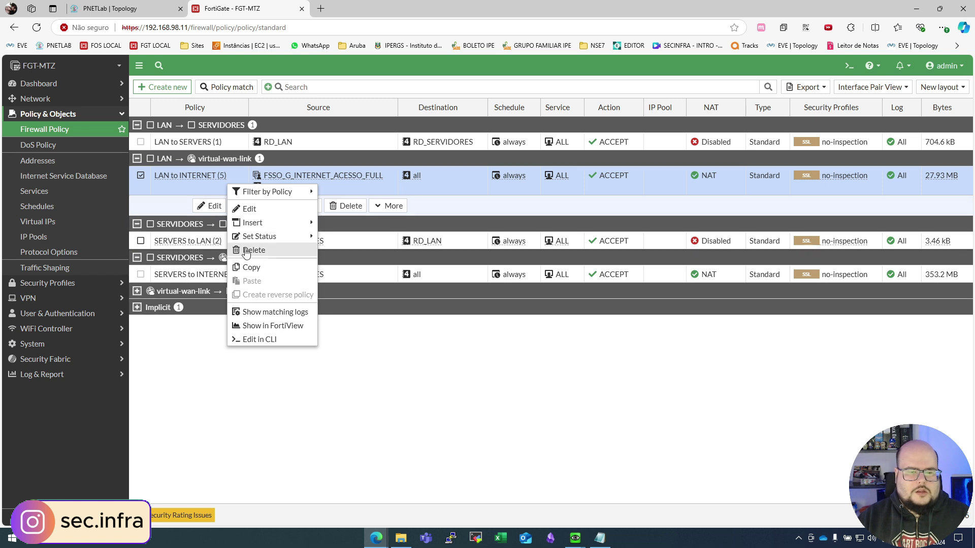
pyautogui.click(251, 267)
pyautogui.rightClick(212, 179)
pyautogui.moveTo(264, 274)
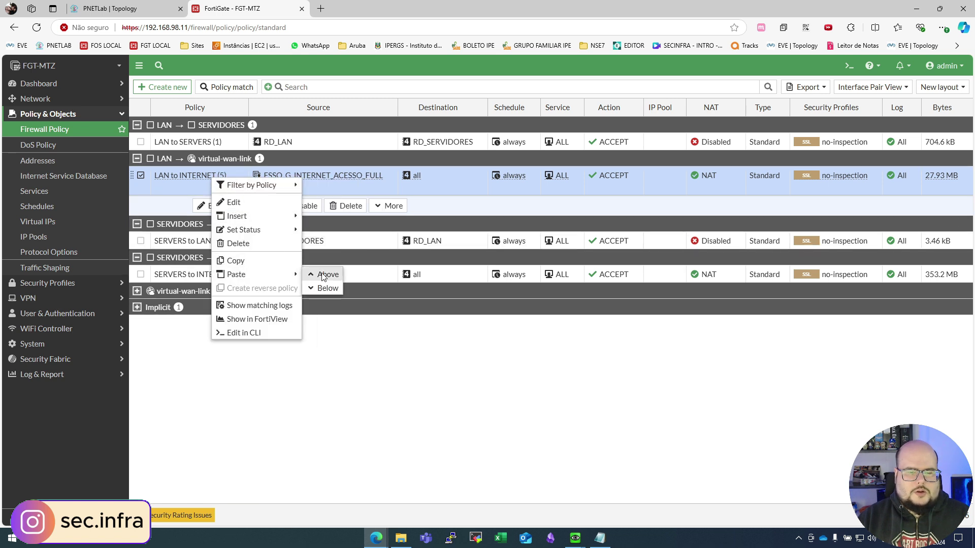
pyautogui.click(325, 288)
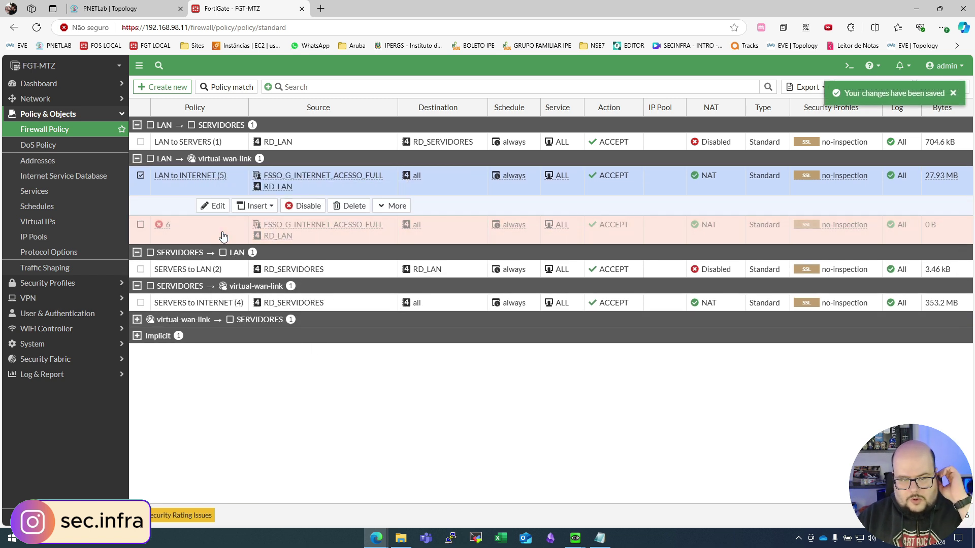
pyautogui.click(324, 232)
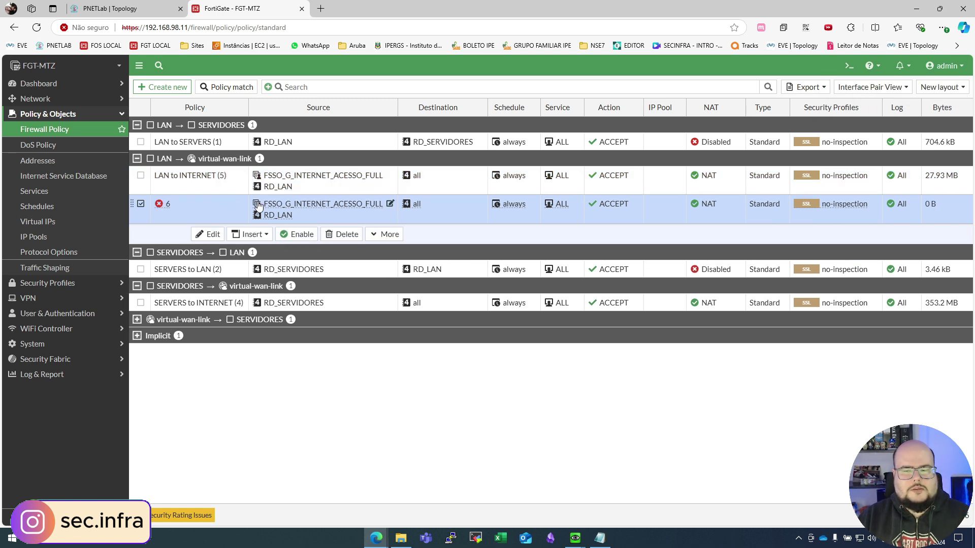
# Step: Rename policy 6 'LDAP - LAN to INTERNET' and replace the FSSO source with LDAP_G_ACESSO_FULL
pyautogui.click(204, 235)
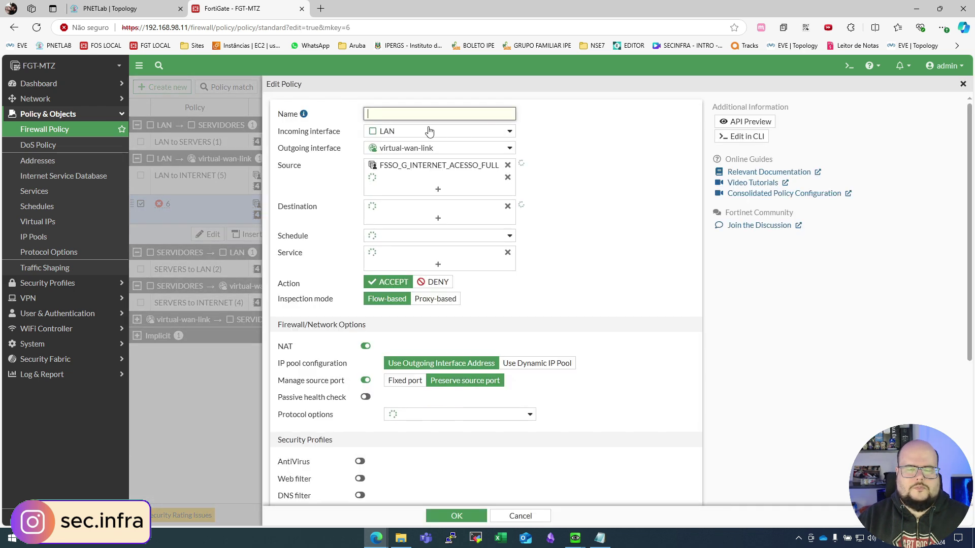
pyautogui.write('LDAP - LAN')
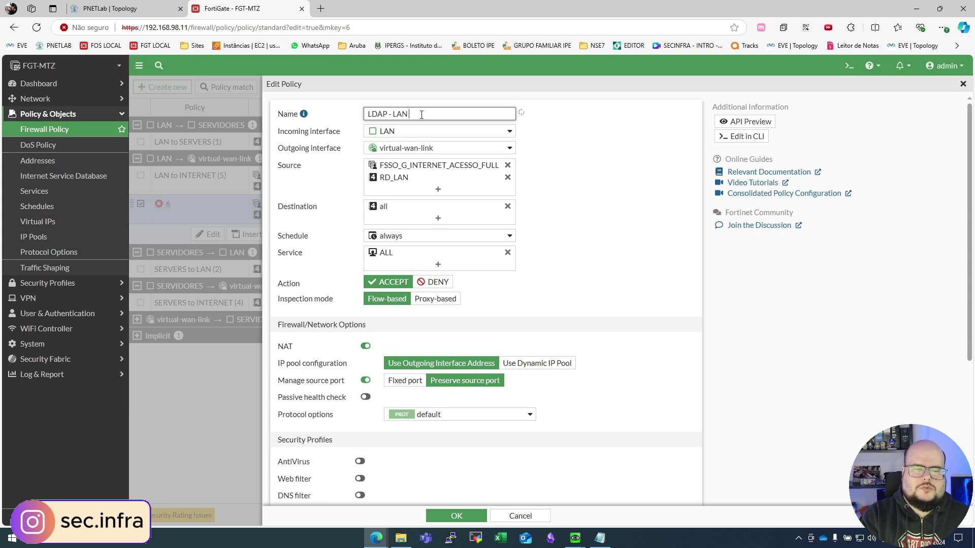
pyautogui.write(' to INTERNET')
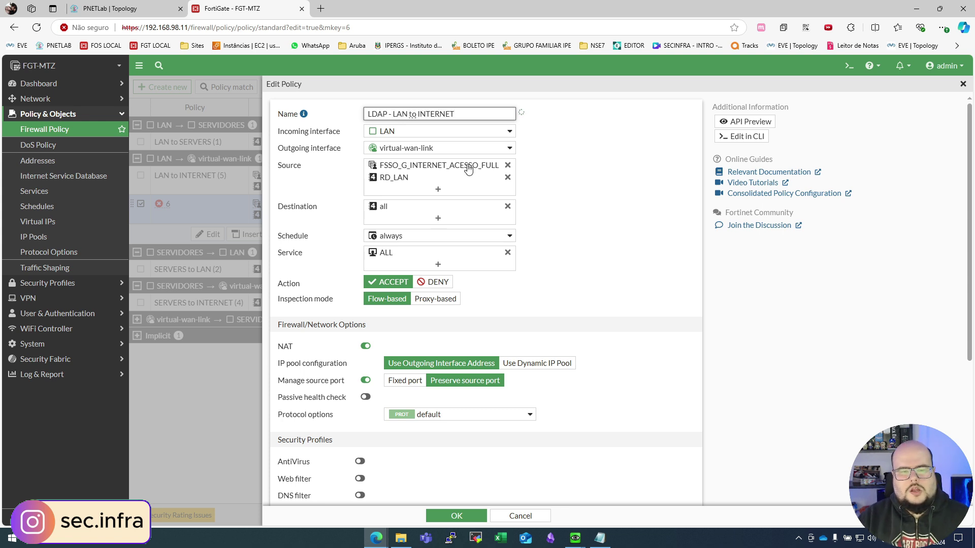
pyautogui.click(507, 166)
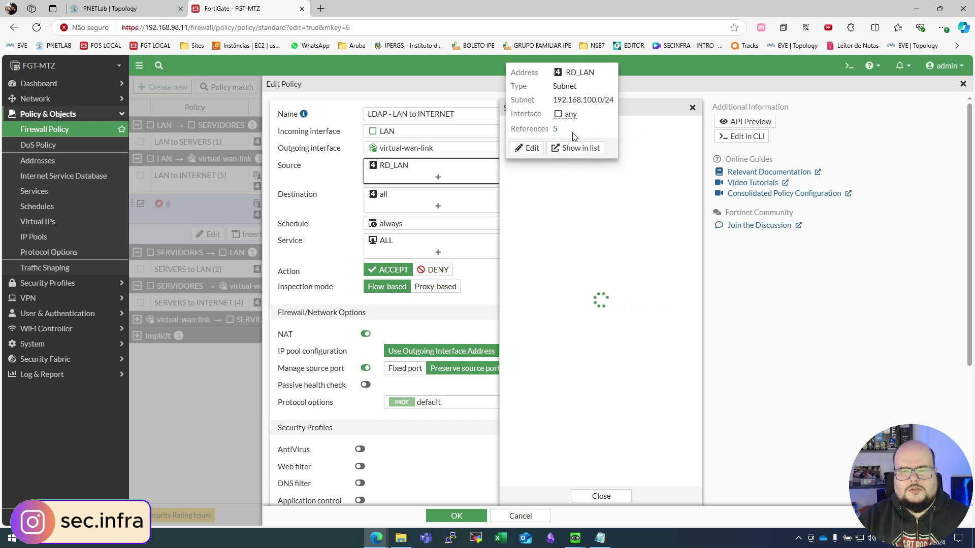
pyautogui.click(548, 144)
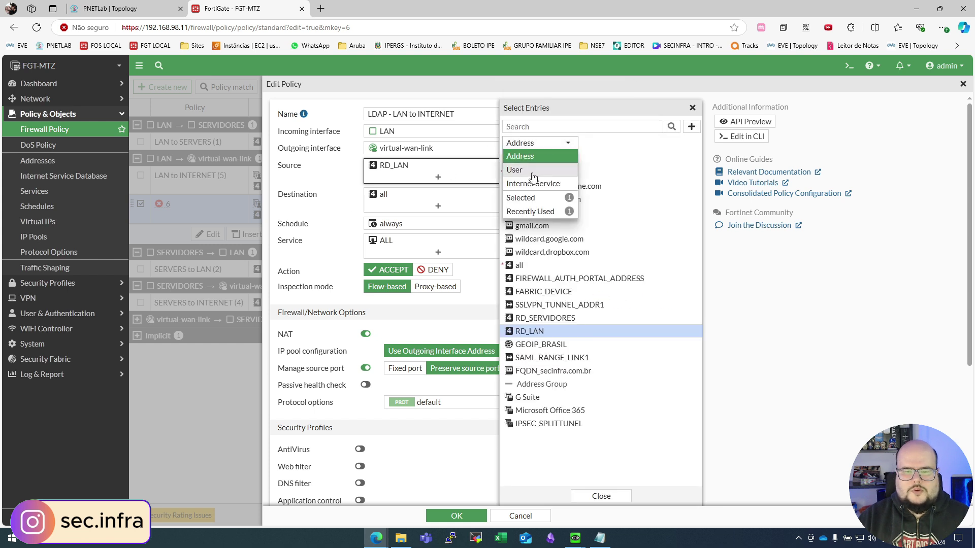
pyautogui.click(543, 169)
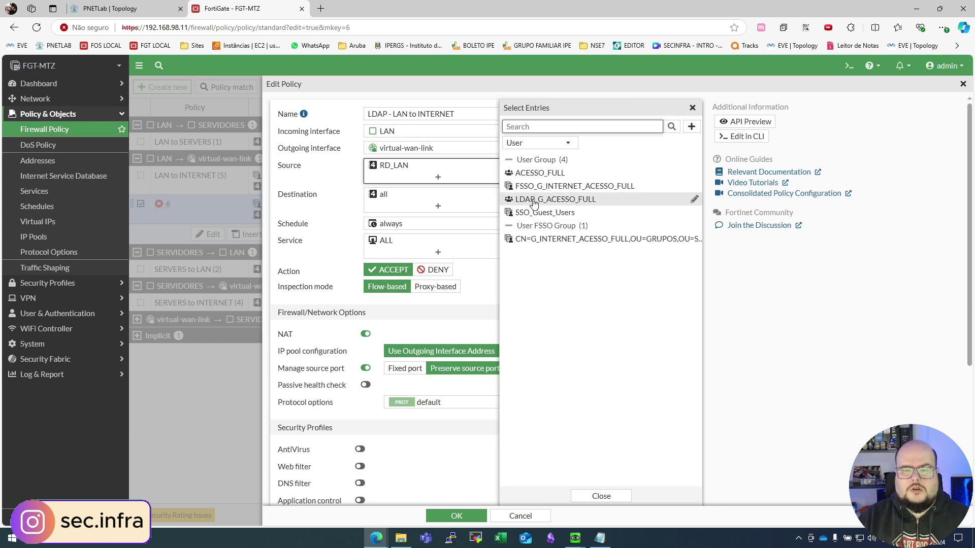
pyautogui.click(583, 198)
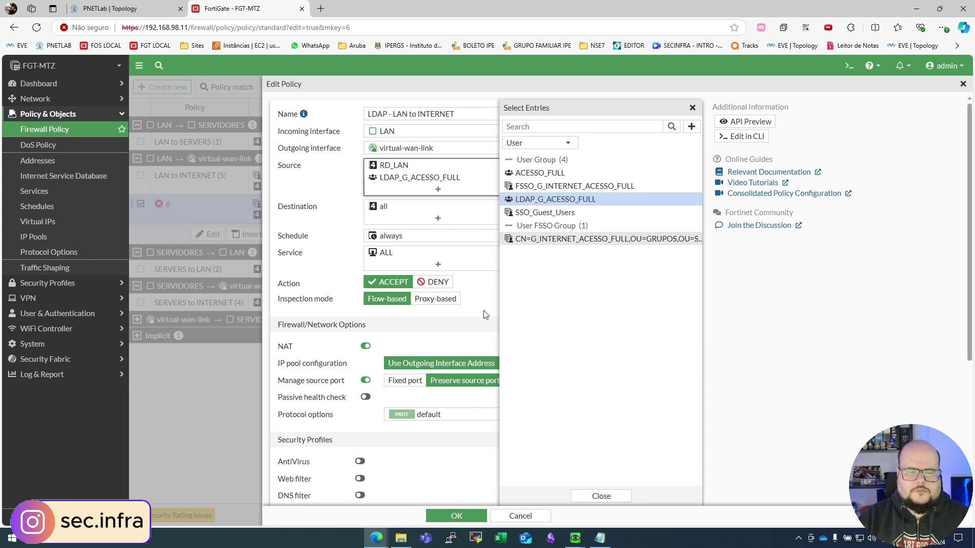
# Step: Enable the policy, clear its copied comment and save it
pyautogui.scroll(-4, 440, 471)
pyautogui.click(355, 481)
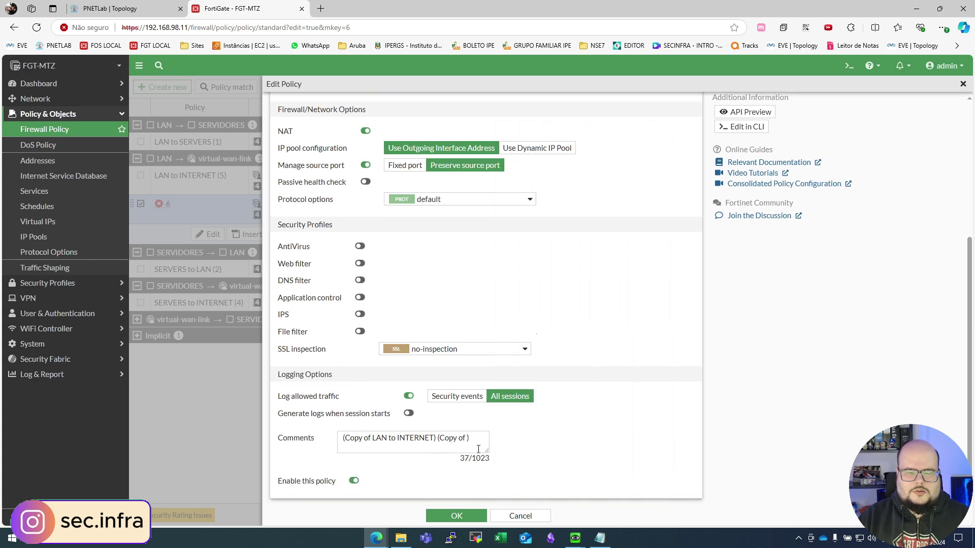
pyautogui.moveTo(480, 441); pyautogui.dragTo(315, 439)
pyautogui.press('BackSpace')
pyautogui.click(466, 516)
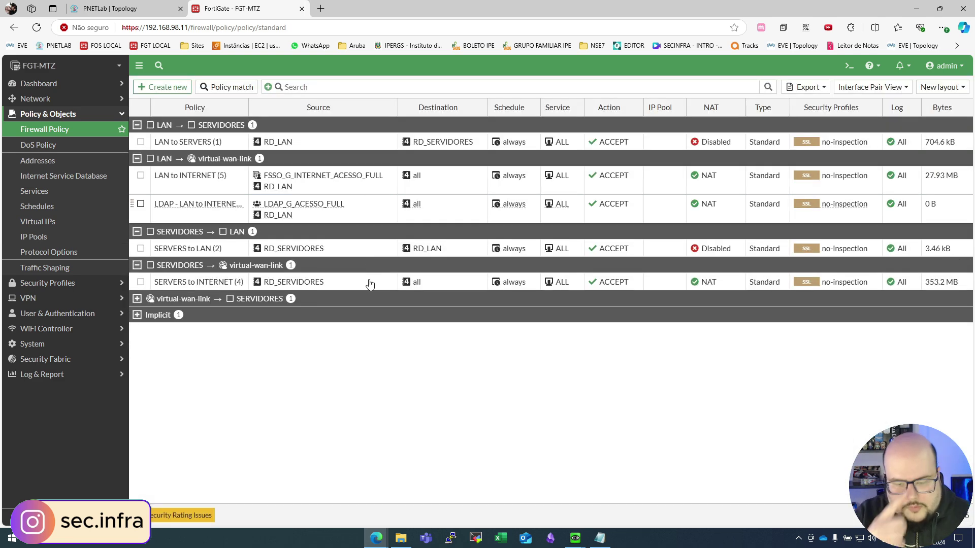
pyautogui.click(205, 215)
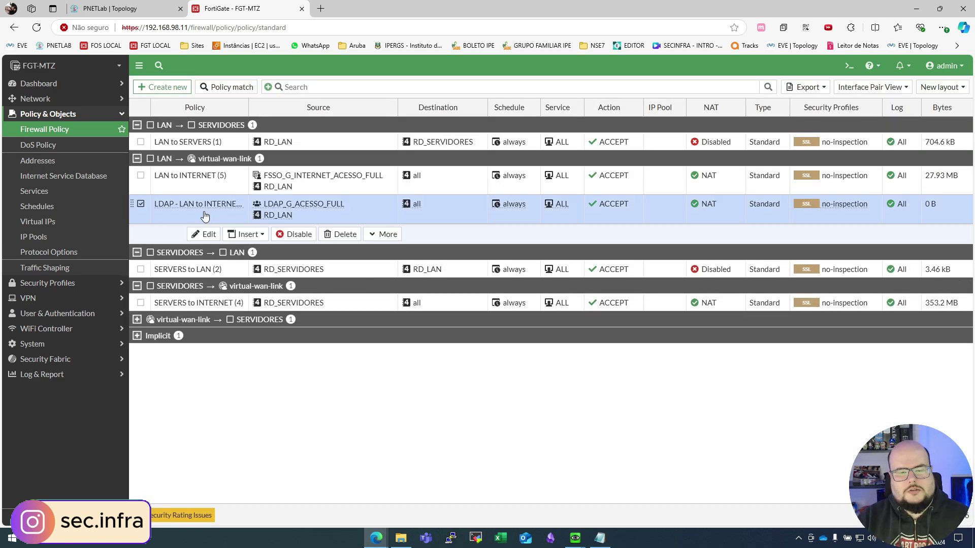
pyautogui.click(575, 539)
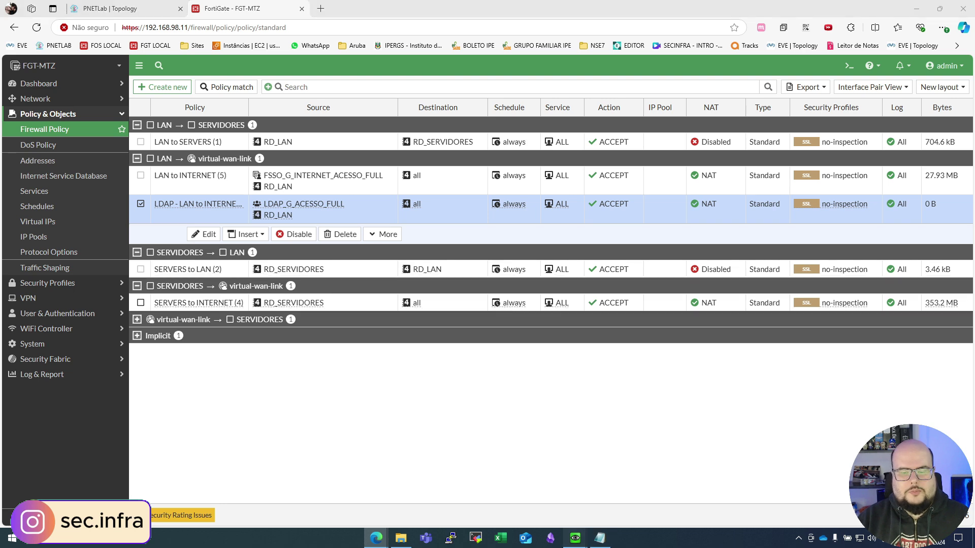
pyautogui.click(635, 493)
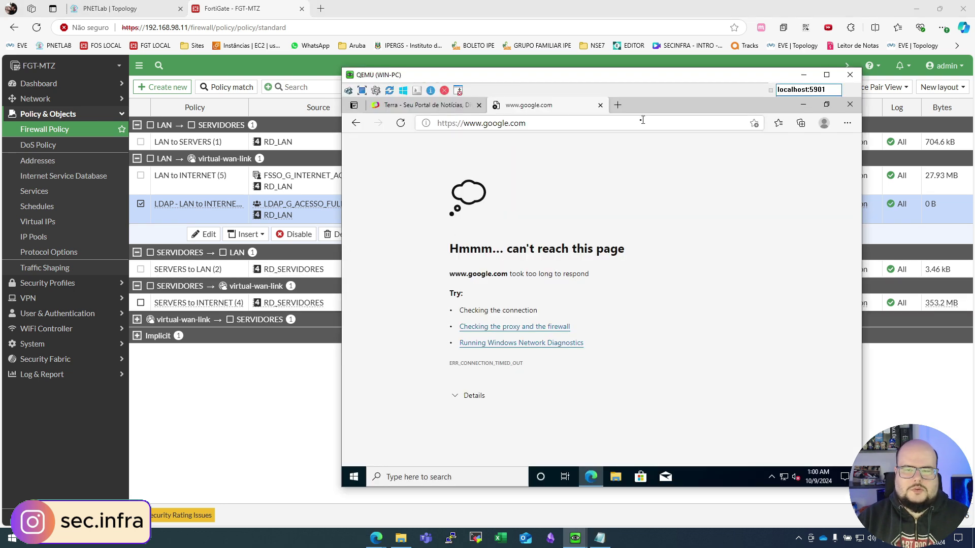
# Step: Browse google.com on the VM and see it redirect to the 192.168.100.1:1000 login portal
pyautogui.click(618, 105)
pyautogui.write('google.com')
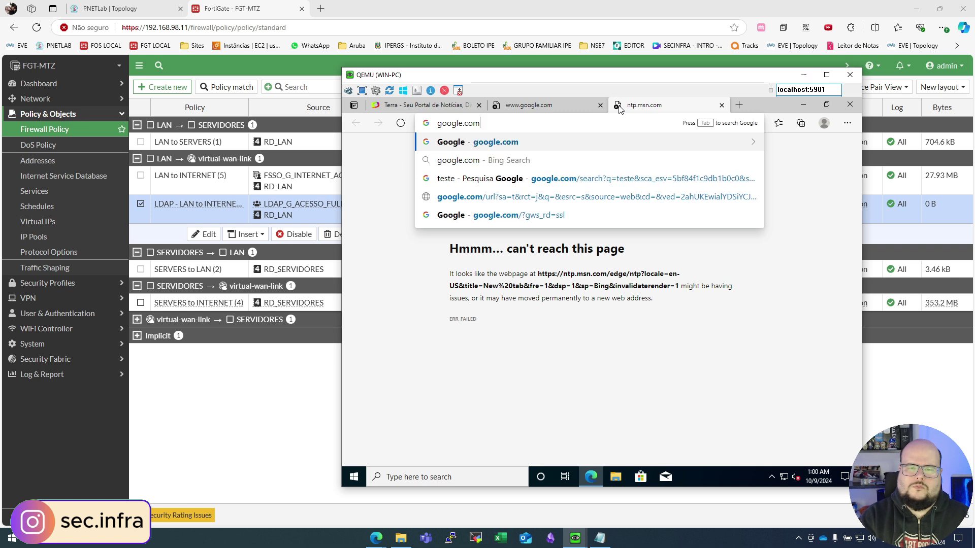
pyautogui.press('Return')
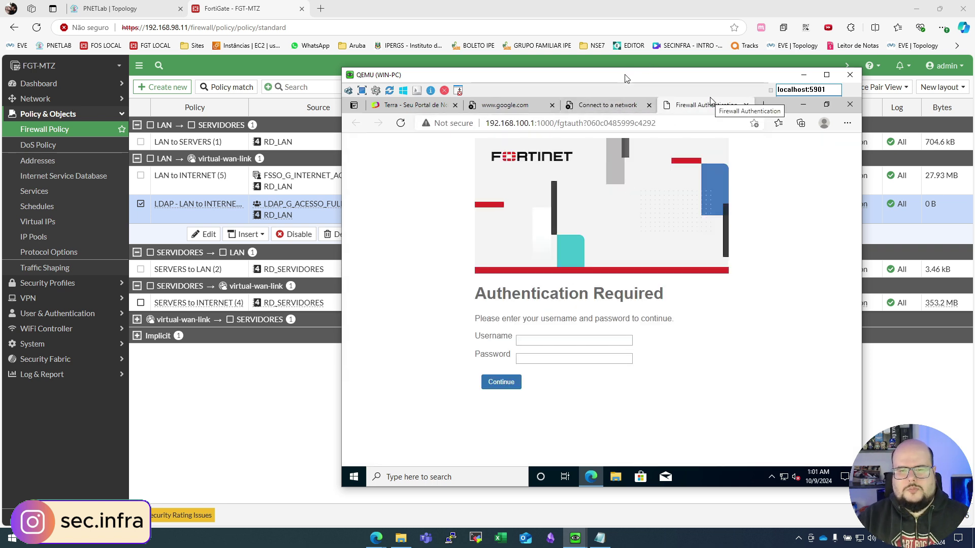
pyautogui.moveTo(626, 74); pyautogui.dragTo(510, 66)
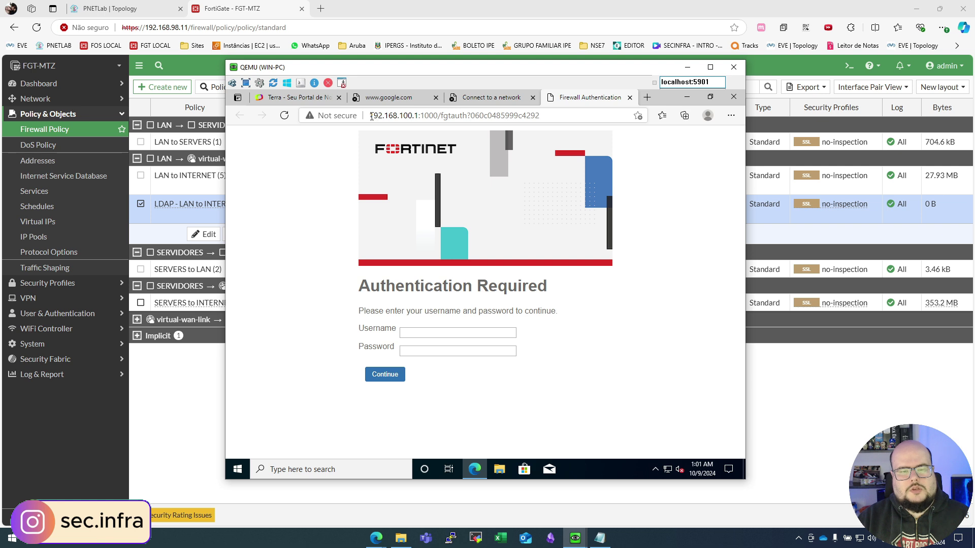
pyautogui.moveTo(371, 116); pyautogui.dragTo(421, 116)
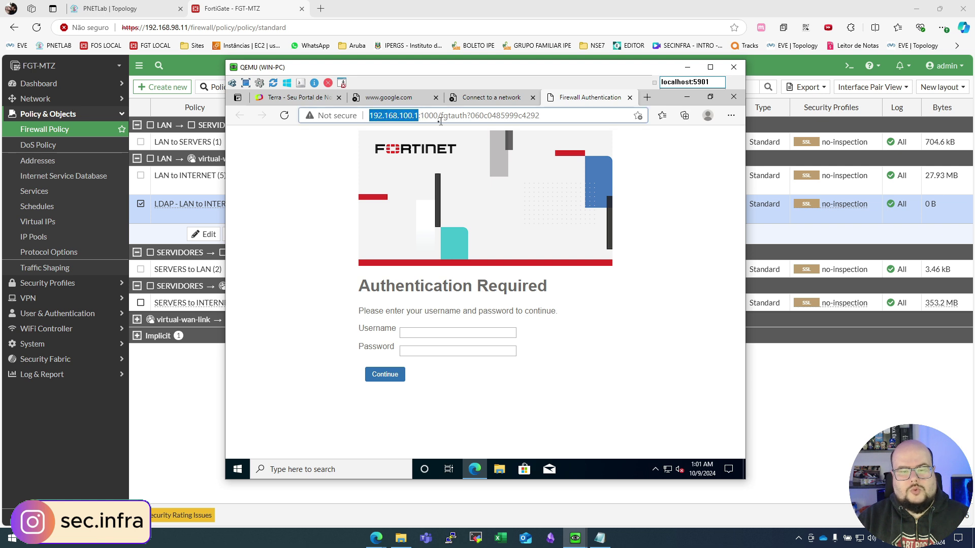
pyautogui.click(426, 116)
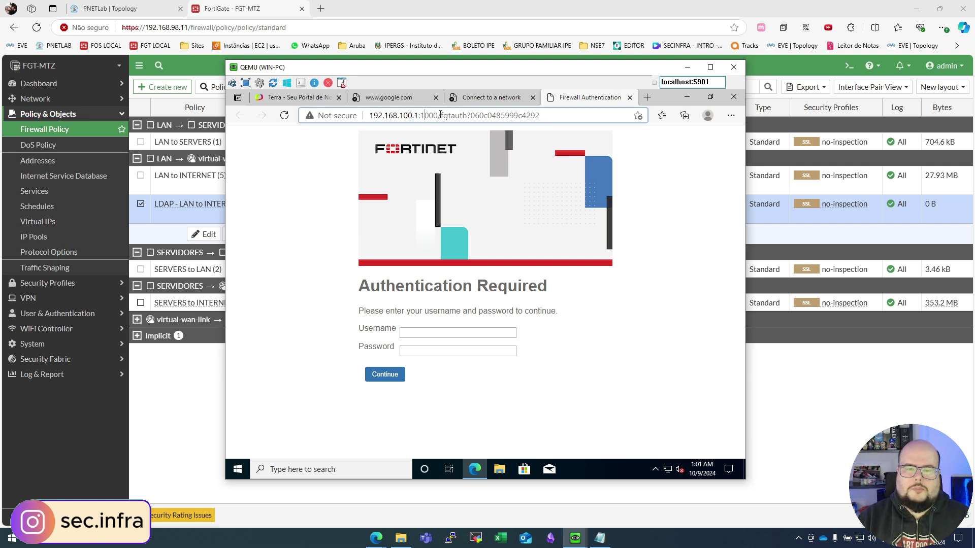
pyautogui.click(648, 102)
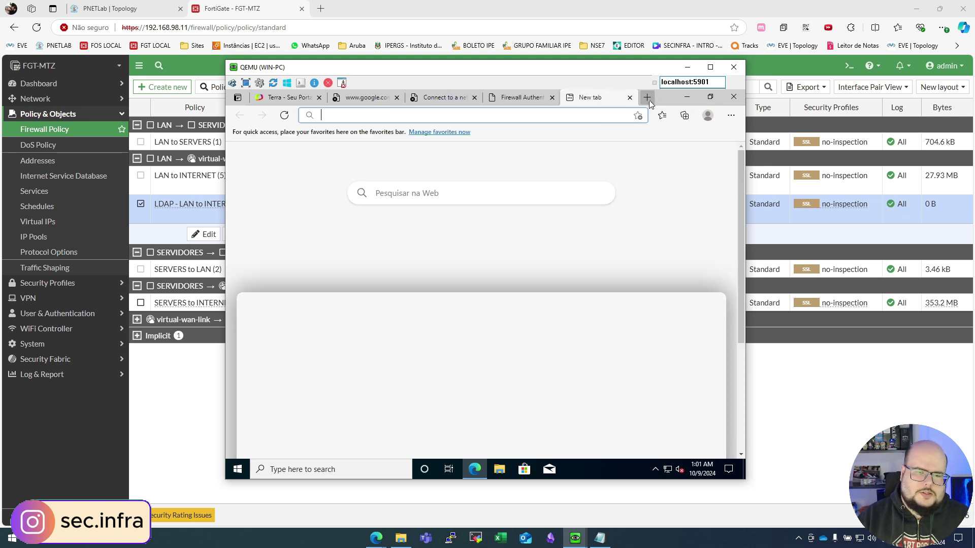
pyautogui.write('https://www.')
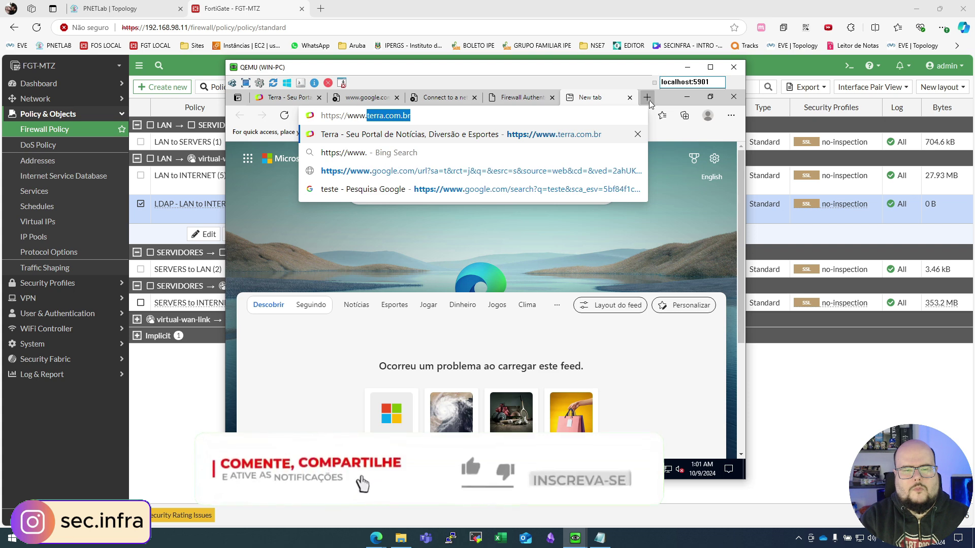
pyautogui.write('uol.com.br')
pyautogui.press('Return')
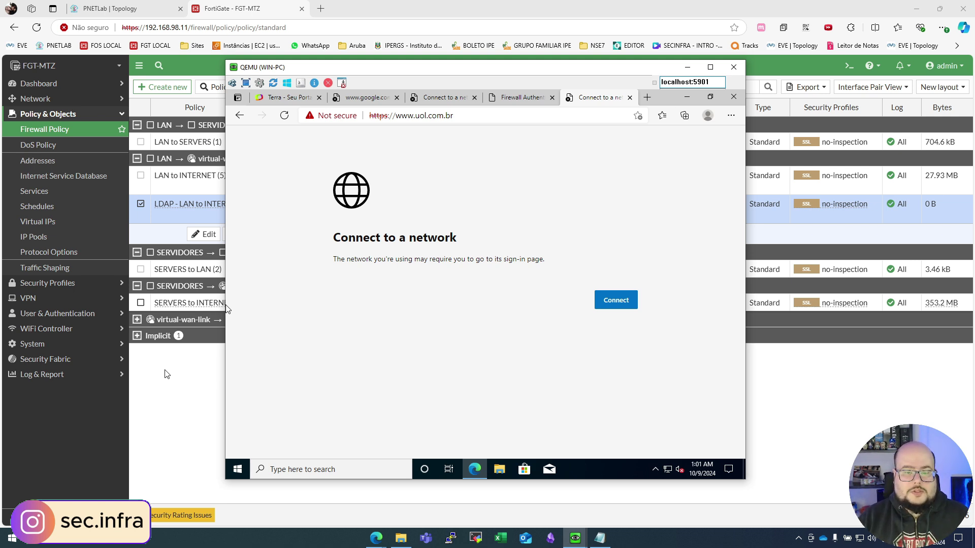
pyautogui.click(175, 391)
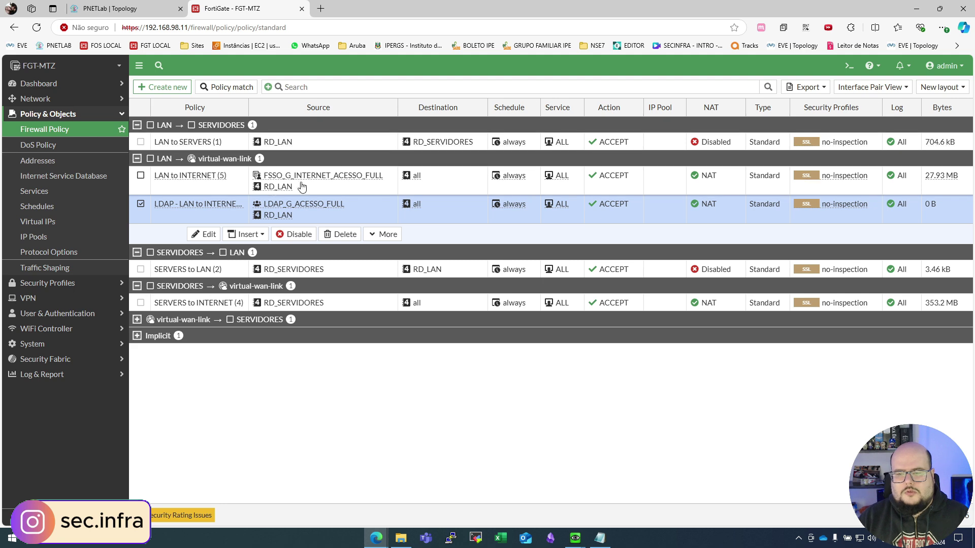
# Step: Open System > Certificates and select the Let's Encrypt wild.secinfra.com.br certificate for *.secinfra.com.br
pyautogui.click(93, 345)
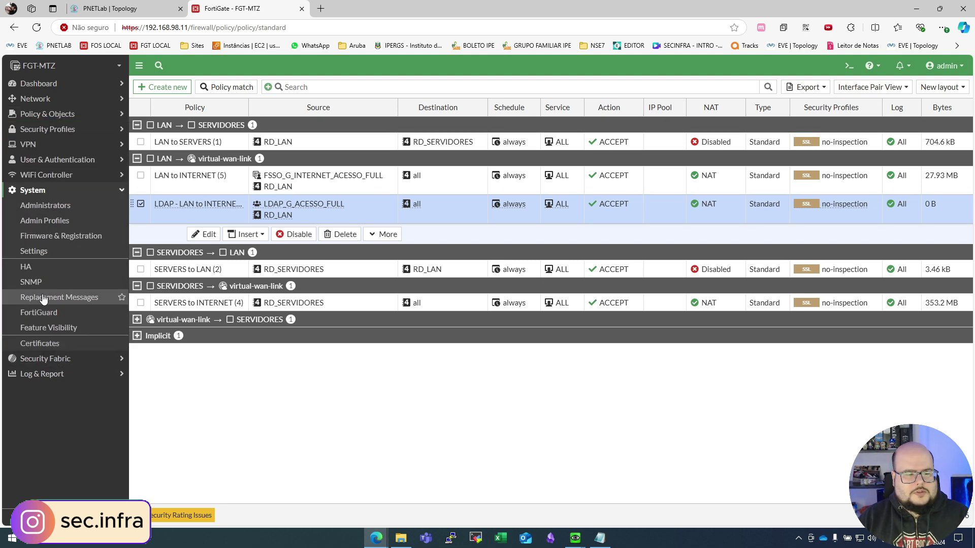
pyautogui.click(56, 342)
pyautogui.scroll(-1, 221, 334)
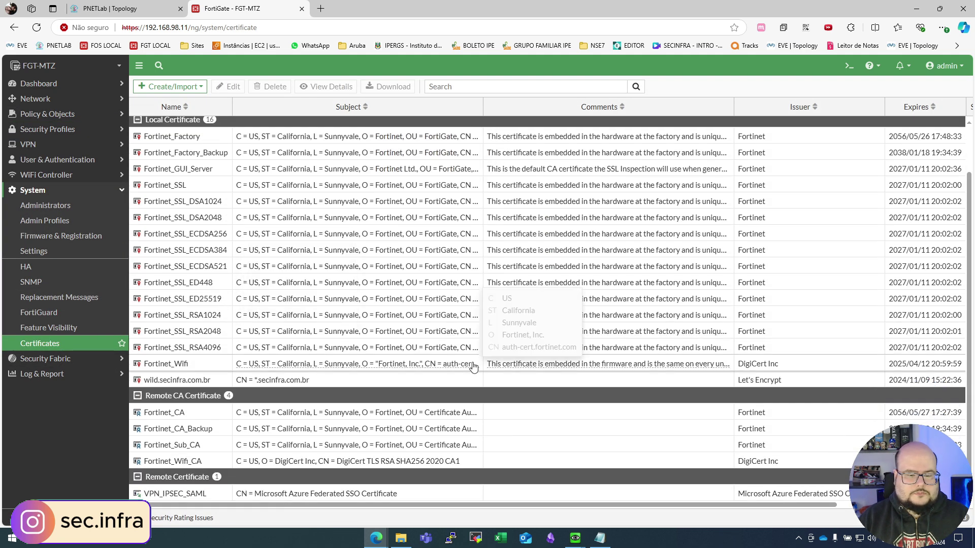
pyautogui.click(369, 387)
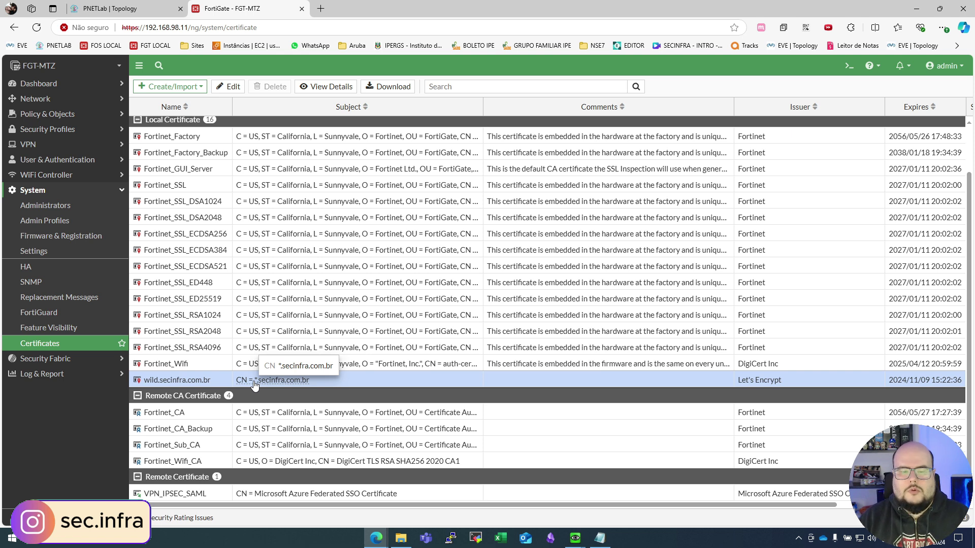
pyautogui.scroll(1, 424, 439)
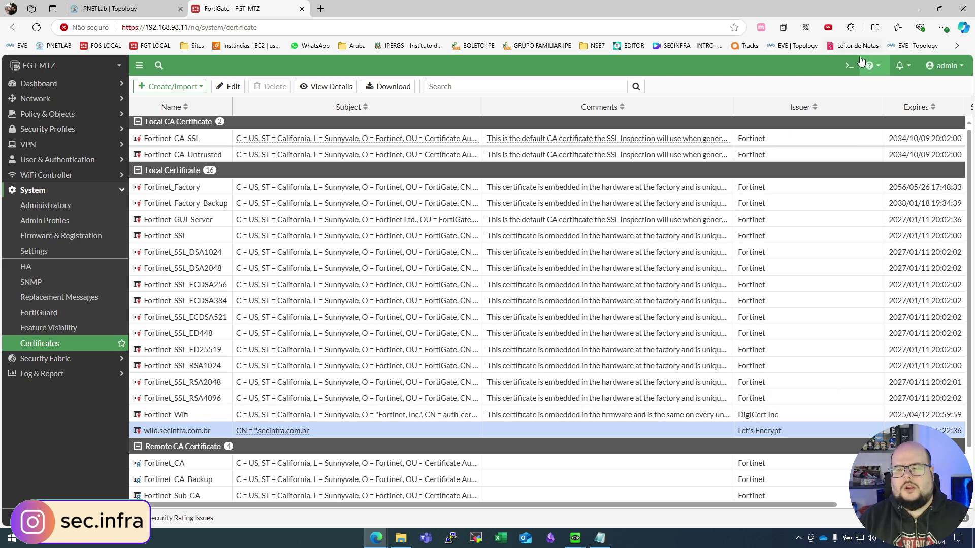
# Step: In the CLI, set the auth-portal portal-addr to captiveportal.secinfra.com.br and save with end
pyautogui.write('con')
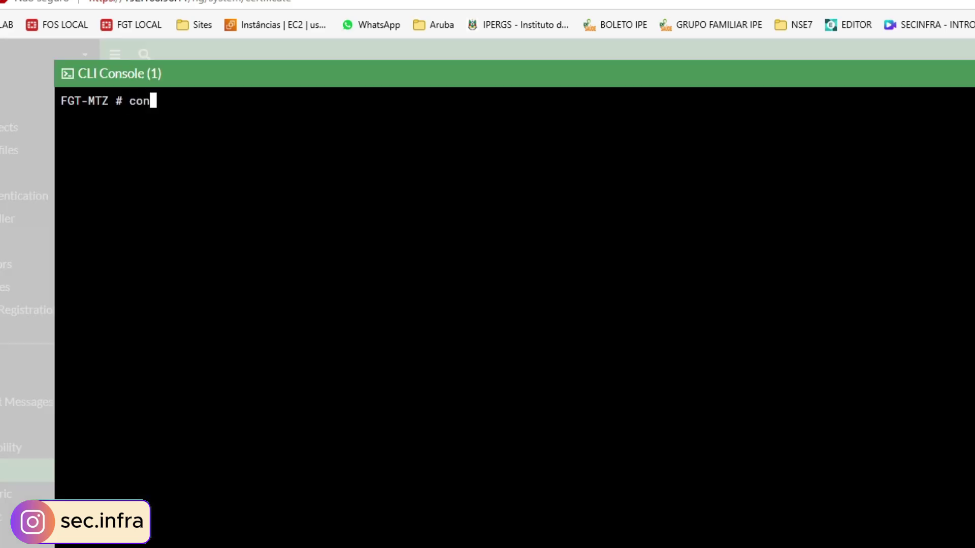
pyautogui.write('fig firewall auth-portal')
pyautogui.press('Return')
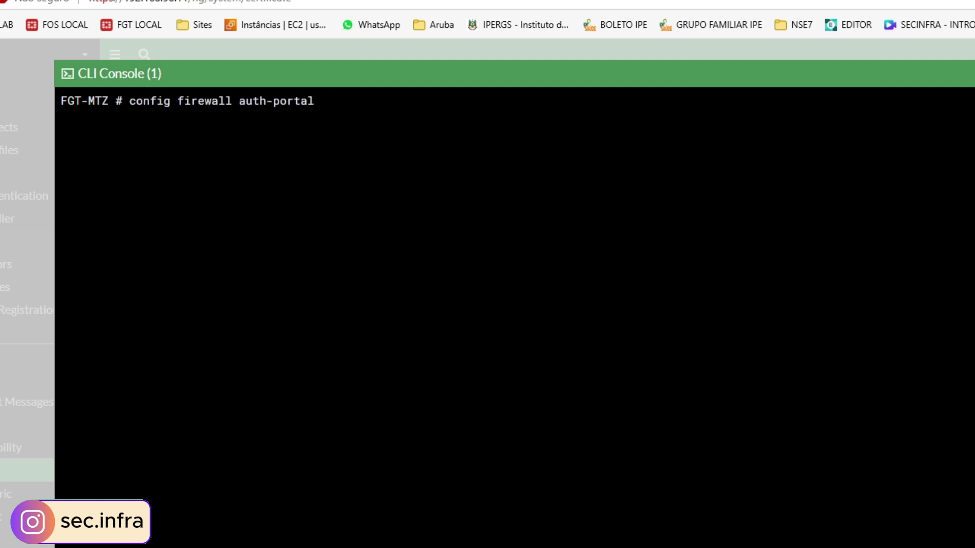
pyautogui.write('set')
pyautogui.press('?')
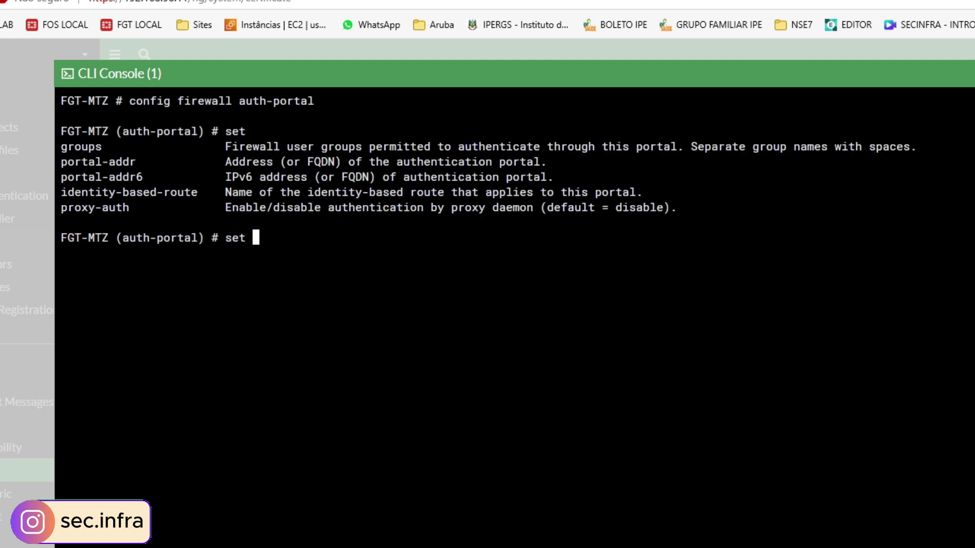
pyautogui.write('portal-addr')
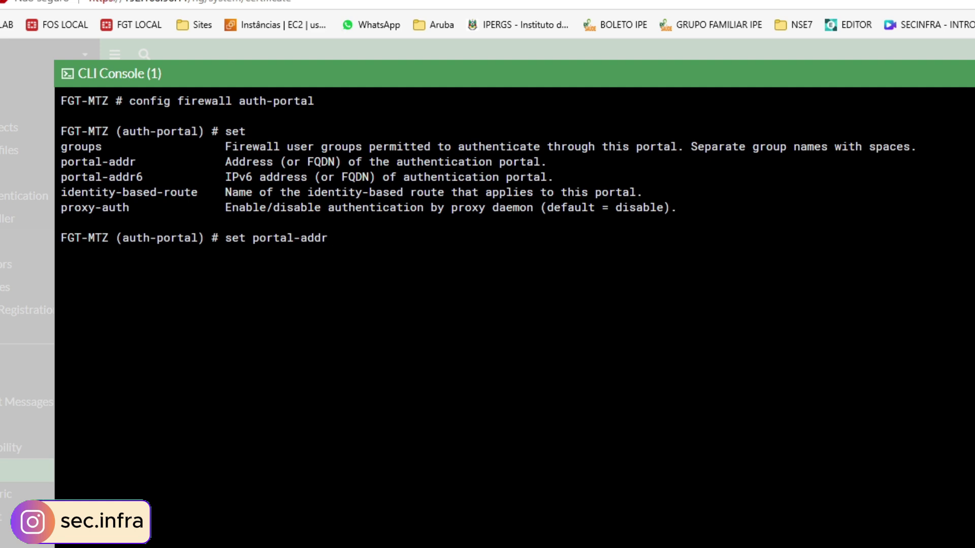
pyautogui.write('captiveportal')
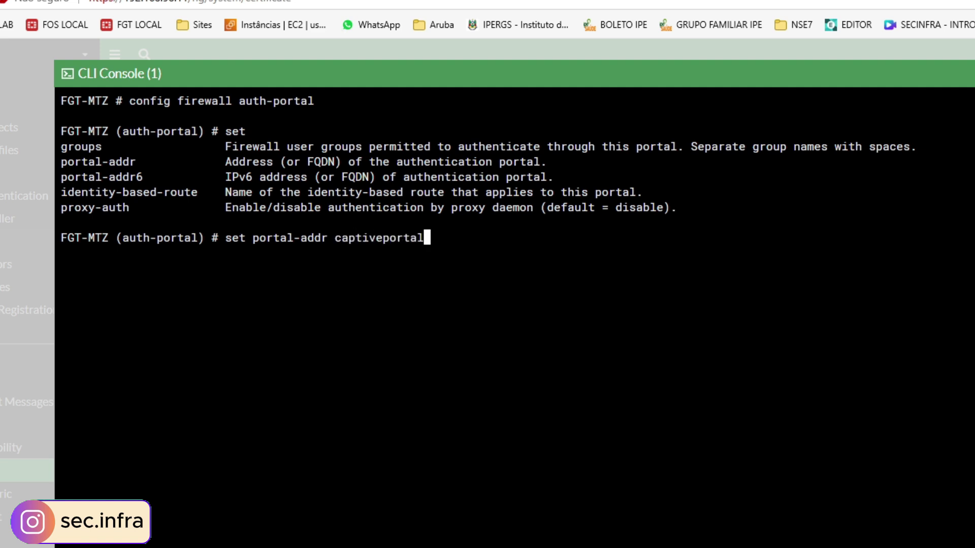
pyautogui.write('.secinfra.com.br')
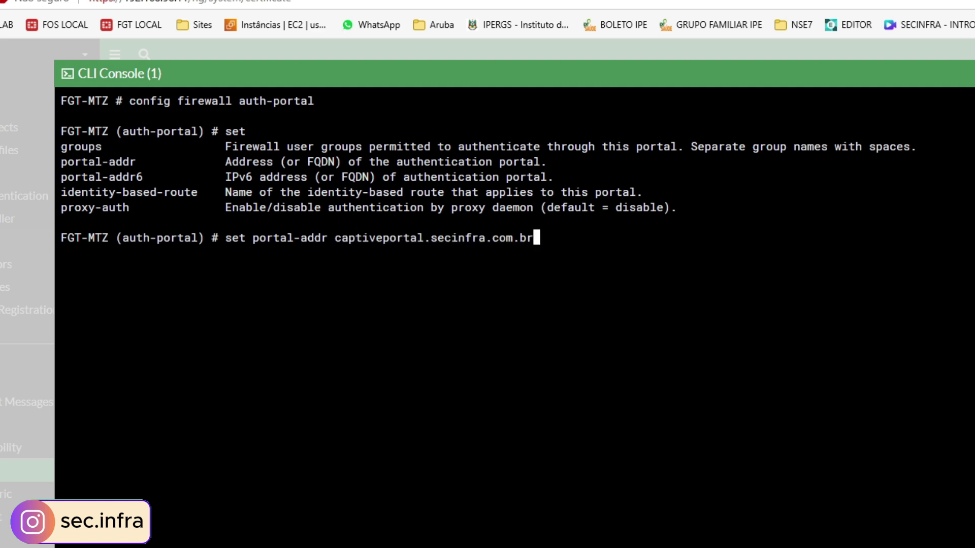
pyautogui.press('Return')
pyautogui.write('end')
pyautogui.press('Return')
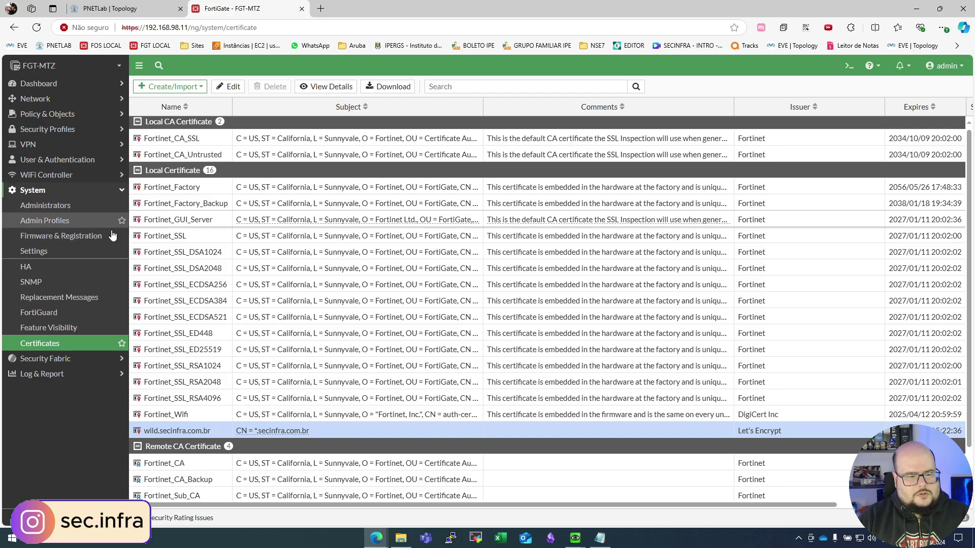
# Step: Turn on HTTP redirect in Authentication Settings, keep certificate wild.secinfra.com.br, and apply
pyautogui.click(57, 159)
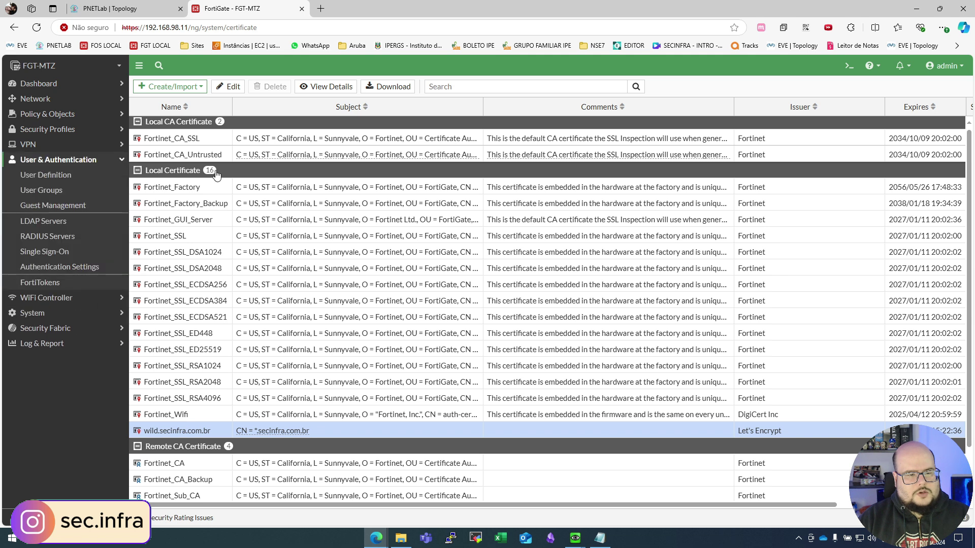
pyautogui.click(60, 267)
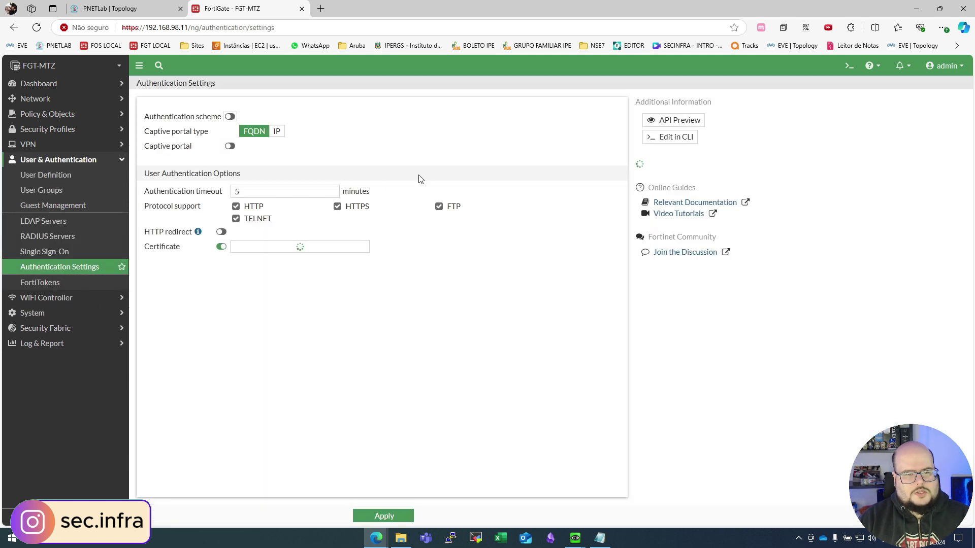
pyautogui.click(220, 232)
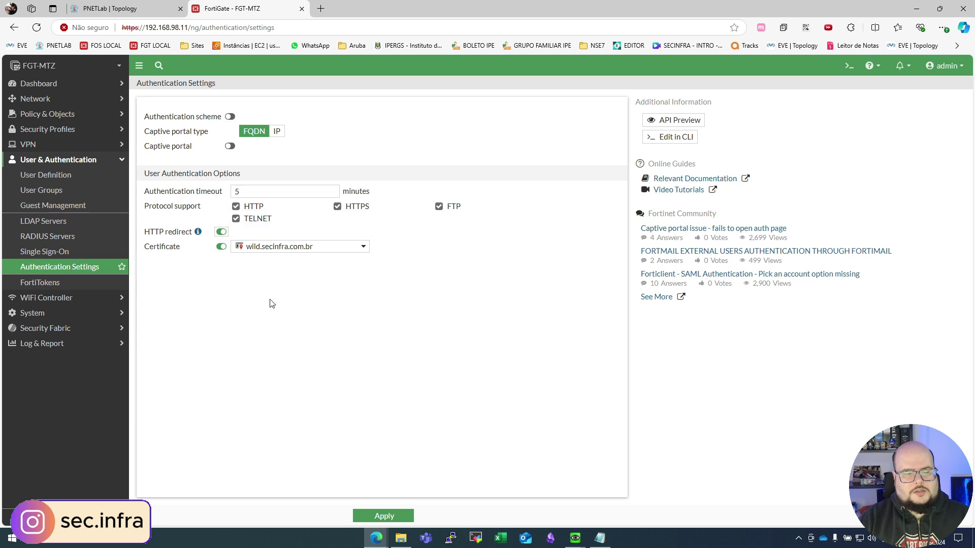
pyautogui.click(311, 247)
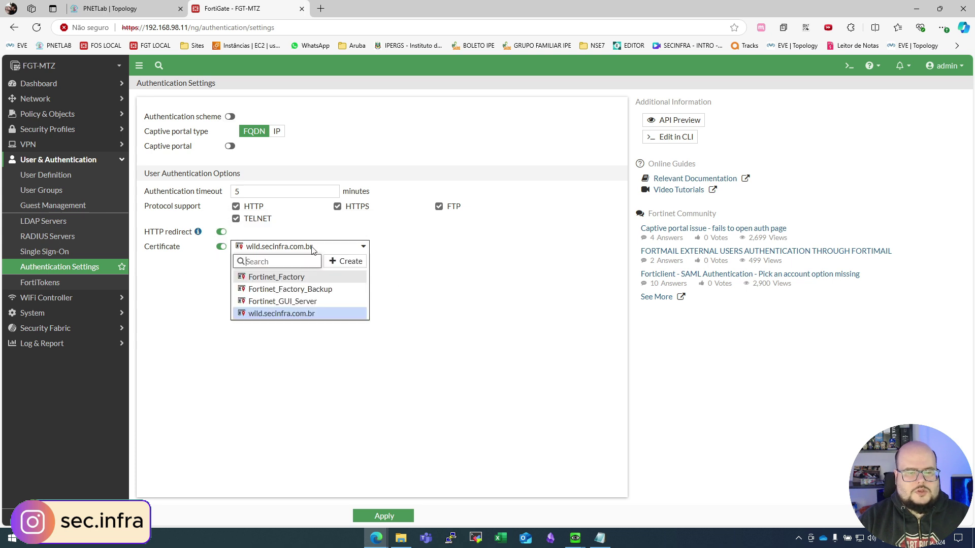
pyautogui.click(270, 315)
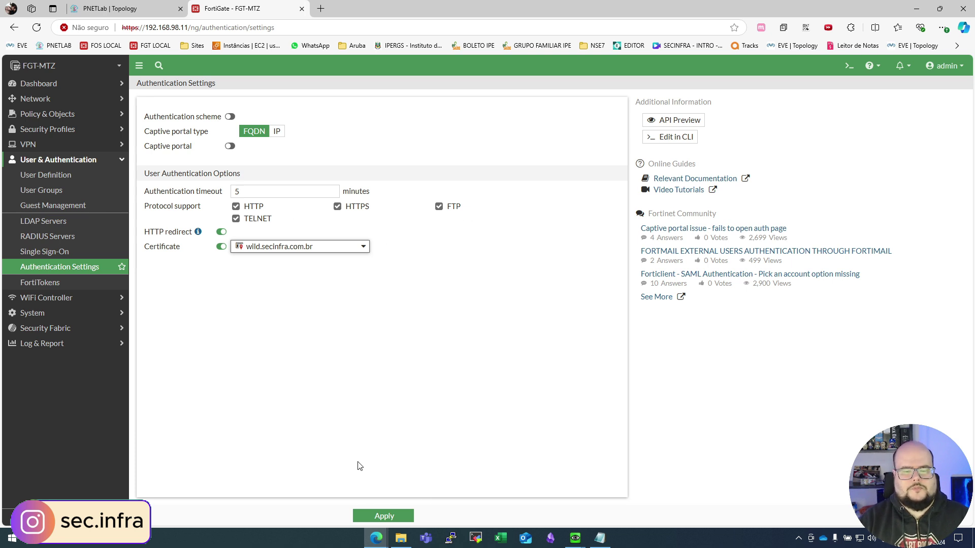
pyautogui.click(390, 516)
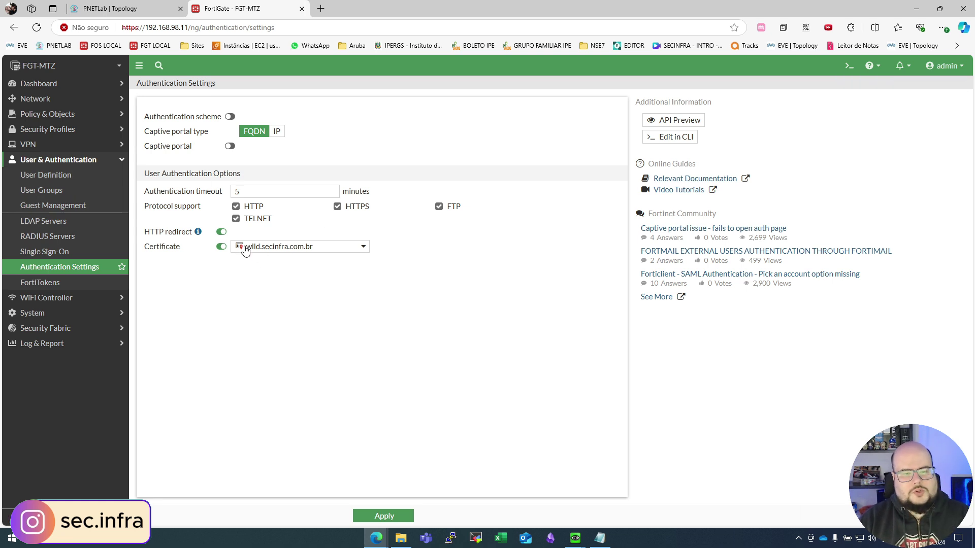
pyautogui.moveTo(245, 251)
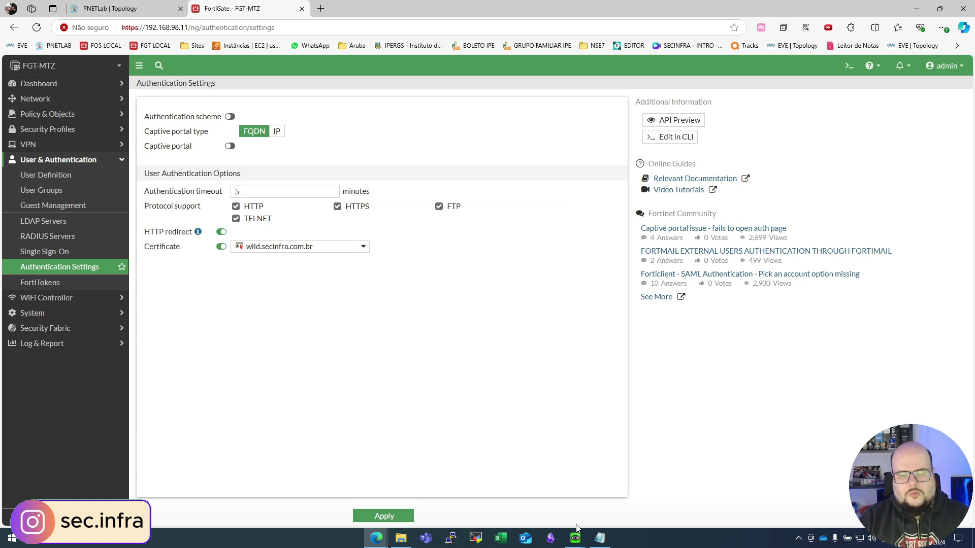
# Step: Check LAN (port5) DHCP DNS server 192.168.50.254, then switch to the SRVAD01 server console
pyautogui.click(29, 85)
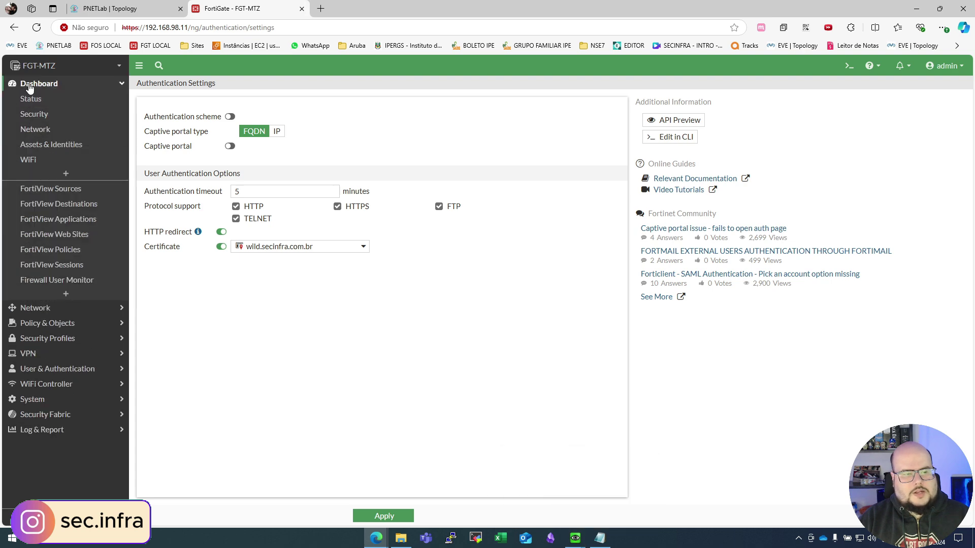
pyautogui.click(31, 84)
pyautogui.click(38, 98)
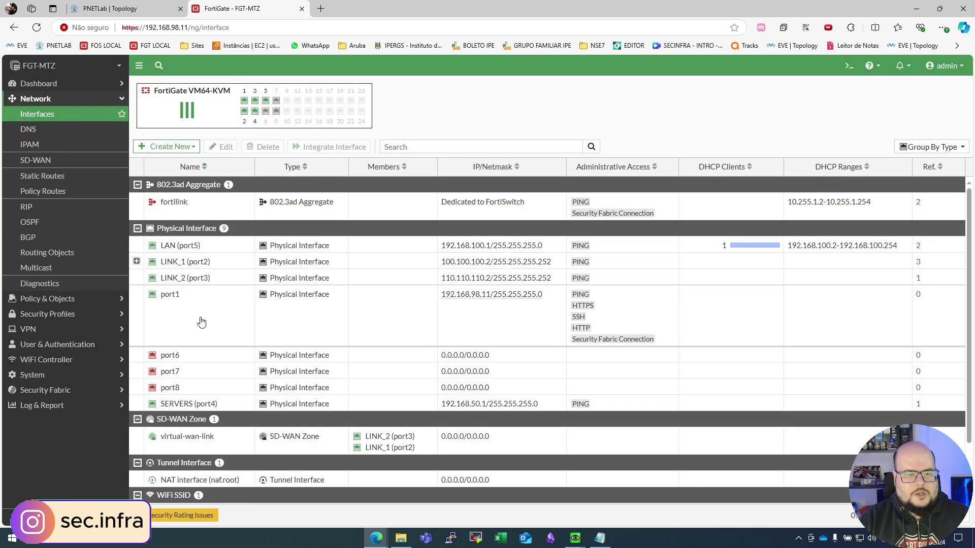
pyautogui.doubleClick(224, 245)
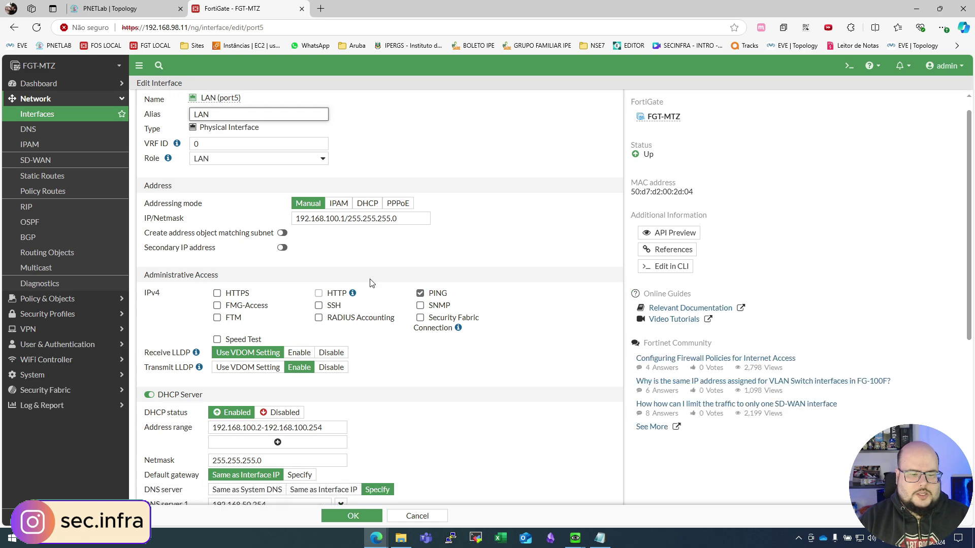
pyautogui.scroll(-3, 370, 283)
pyautogui.click(274, 369)
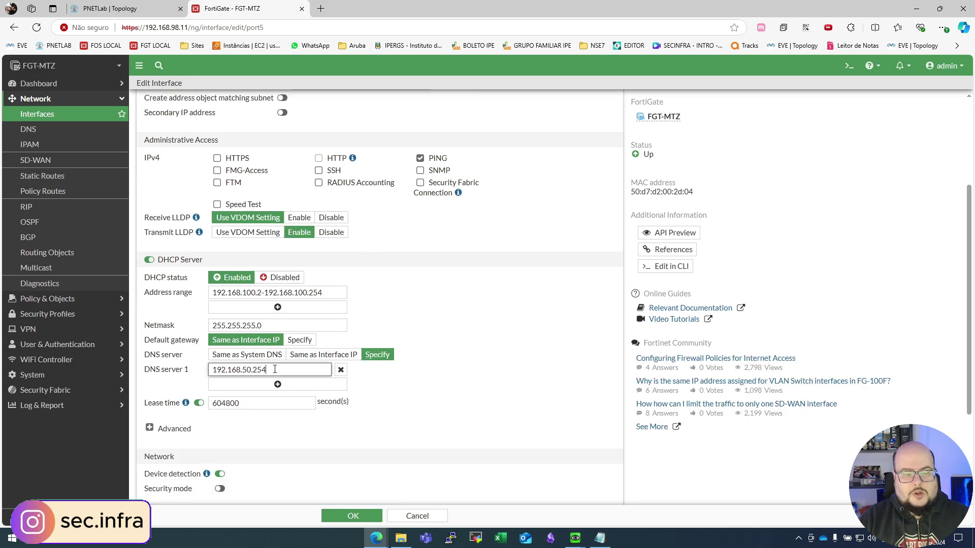
pyautogui.click(575, 538)
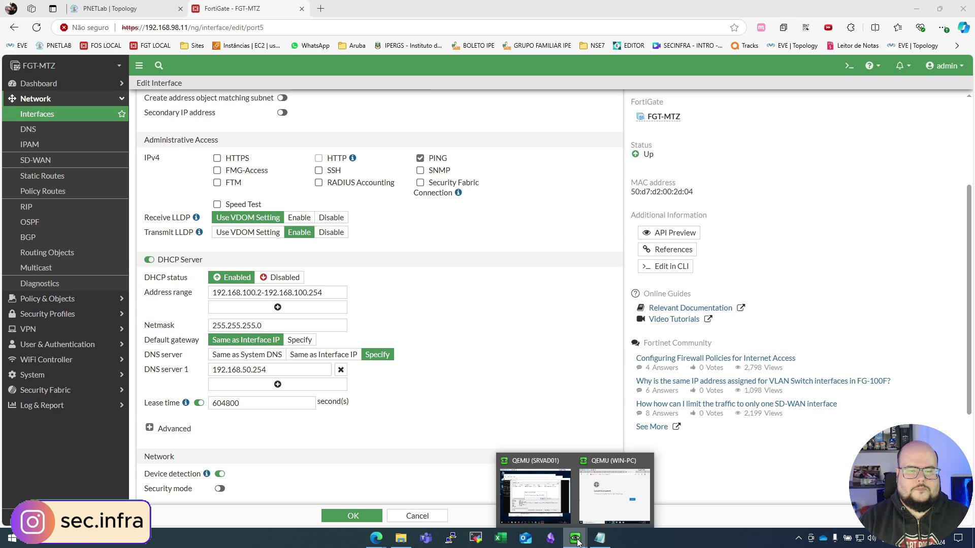
pyautogui.click(526, 482)
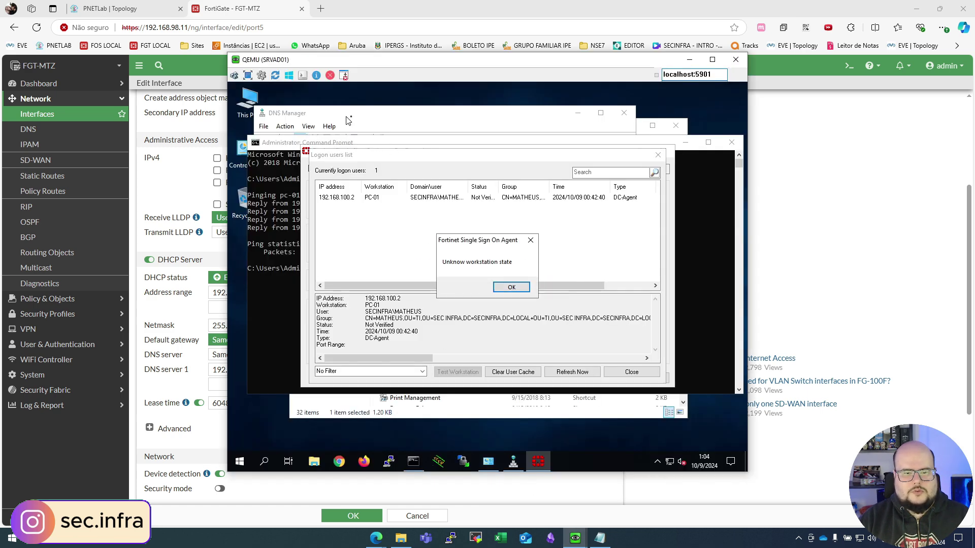
# Step: Dismiss the workstation warning and launch the New Zone wizard on Forward Lookup Zones
pyautogui.click(526, 286)
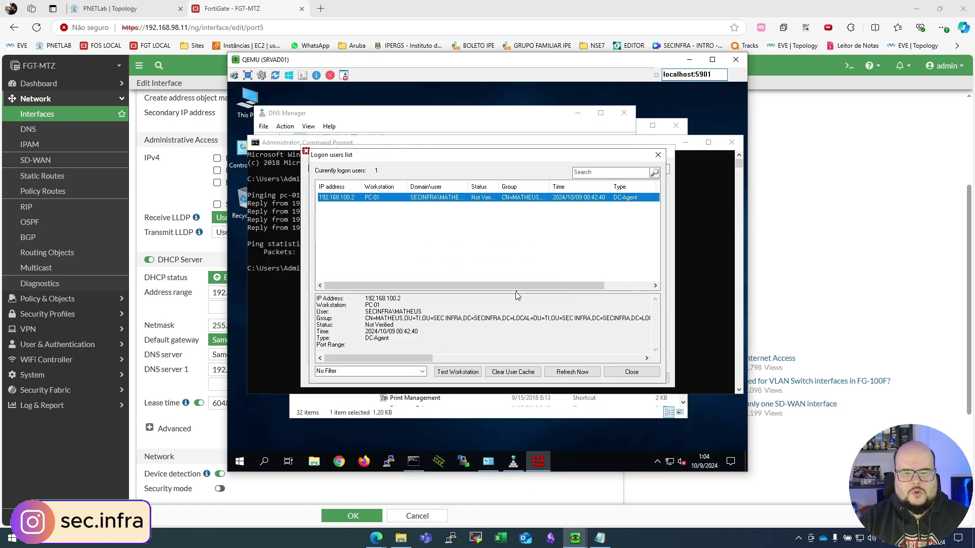
pyautogui.click(416, 119)
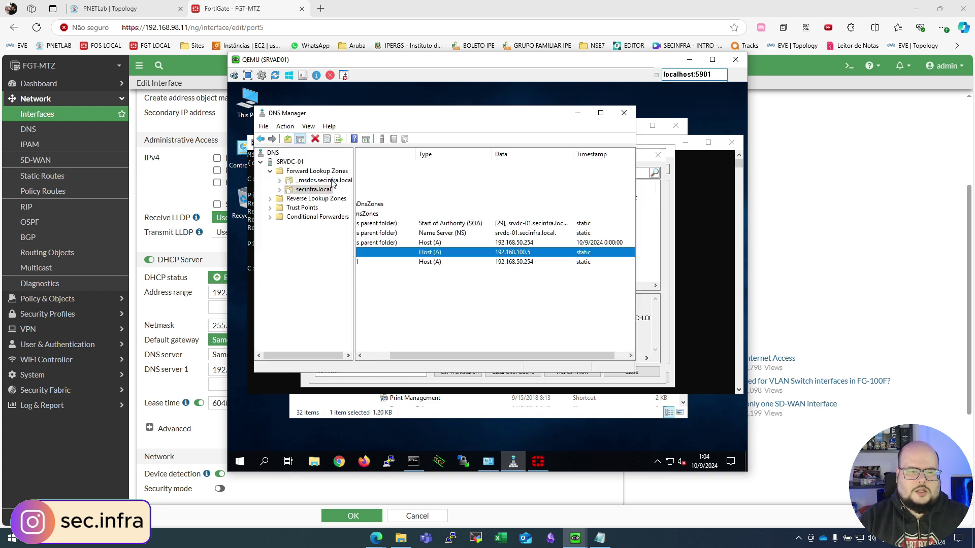
pyautogui.click(312, 193)
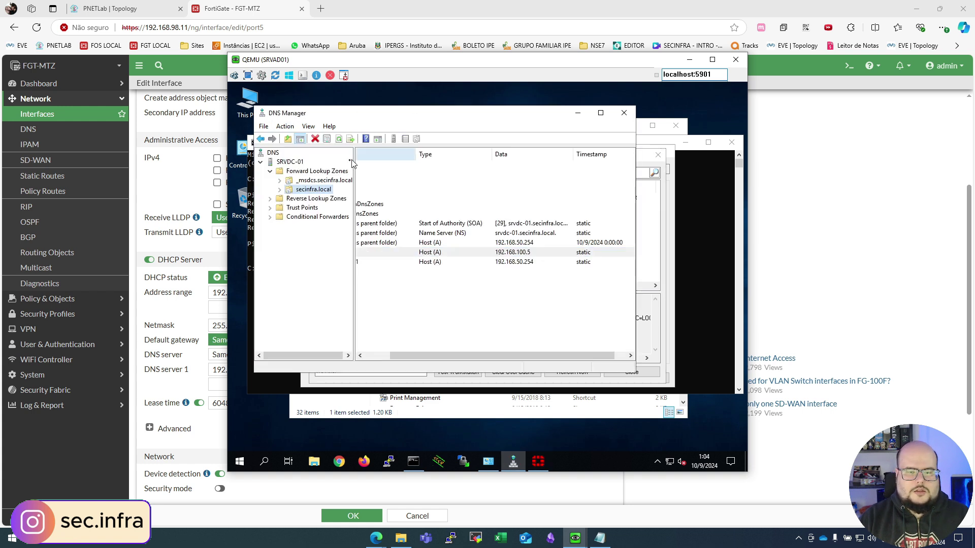
pyautogui.rightClick(323, 173)
pyautogui.click(379, 183)
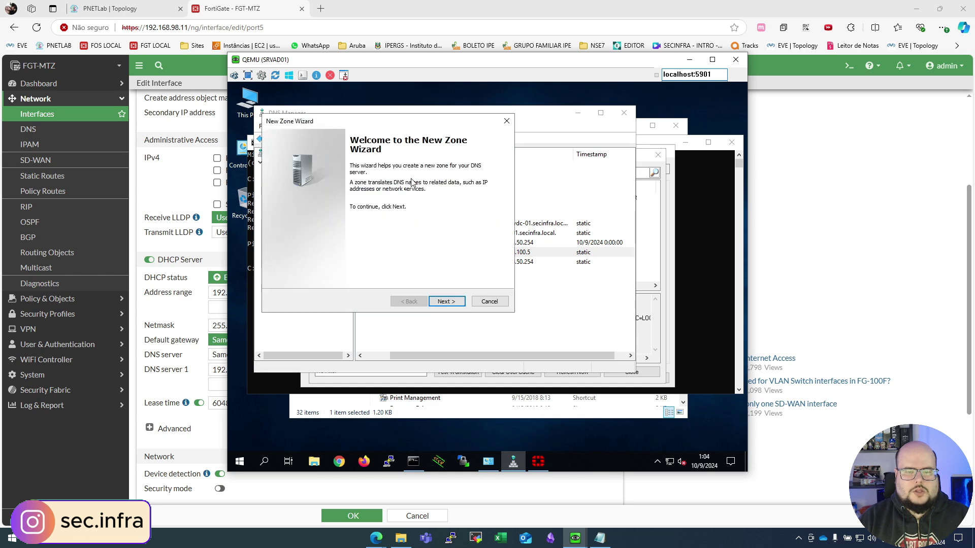
pyautogui.click(446, 301)
pyautogui.moveTo(344, 124); pyautogui.dragTo(442, 131)
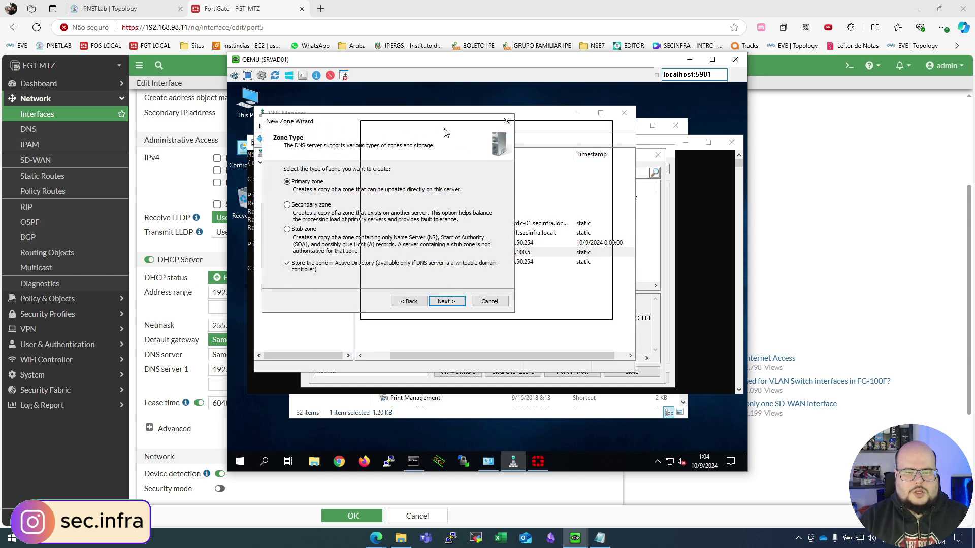
# Step: Create AD-integrated primary zone captiveportal.secinfra.com.br with domain replication and secure-only updates
pyautogui.click(544, 308)
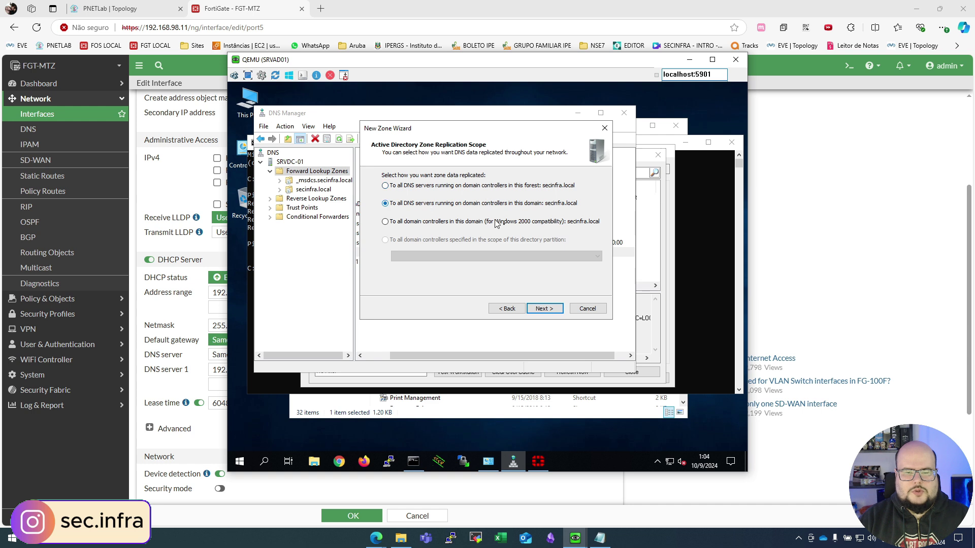
pyautogui.click(544, 308)
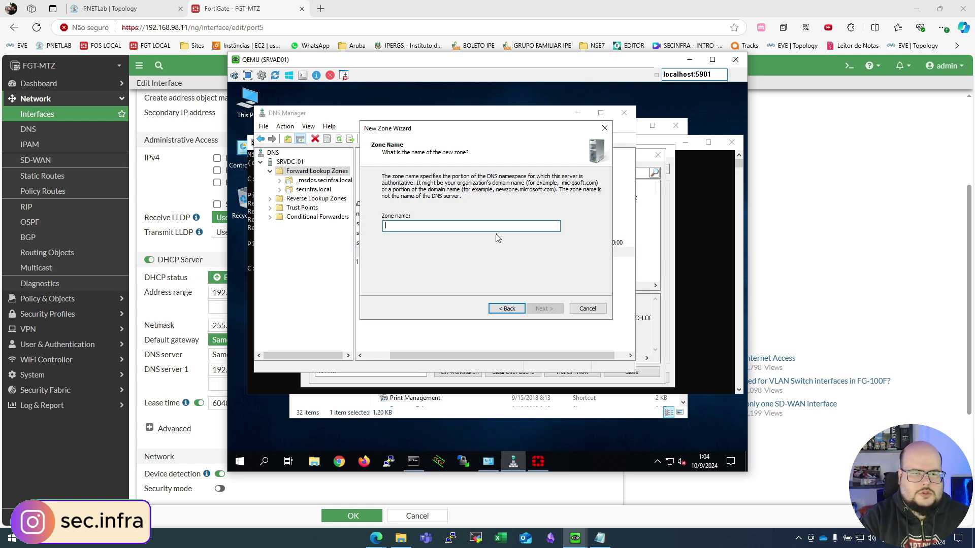
pyautogui.write('captiveportal.secinfra.com.br')
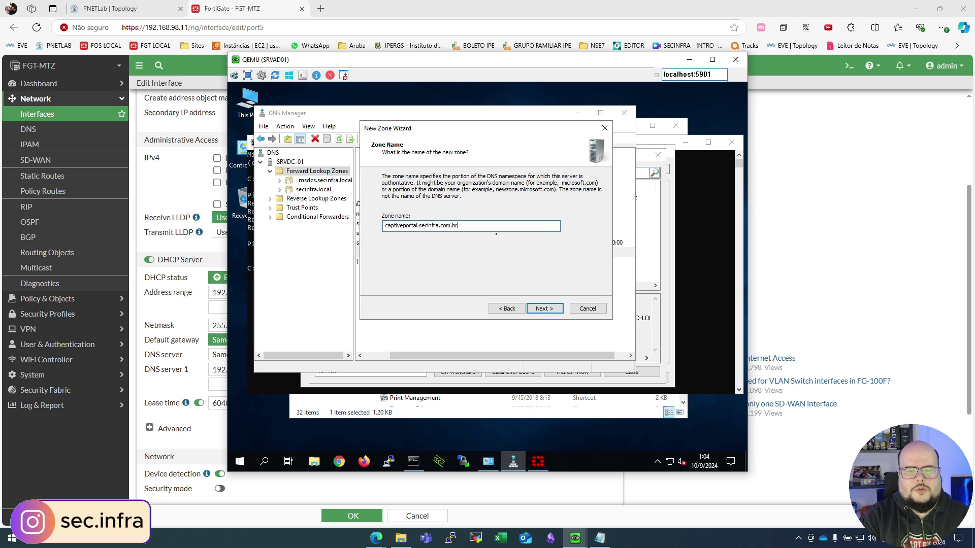
pyautogui.press('Return')
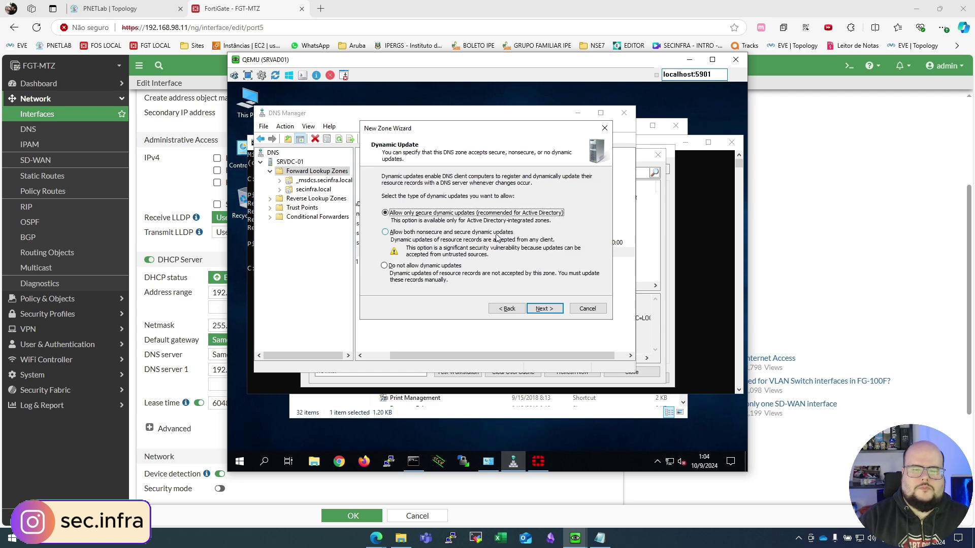
pyautogui.click(554, 310)
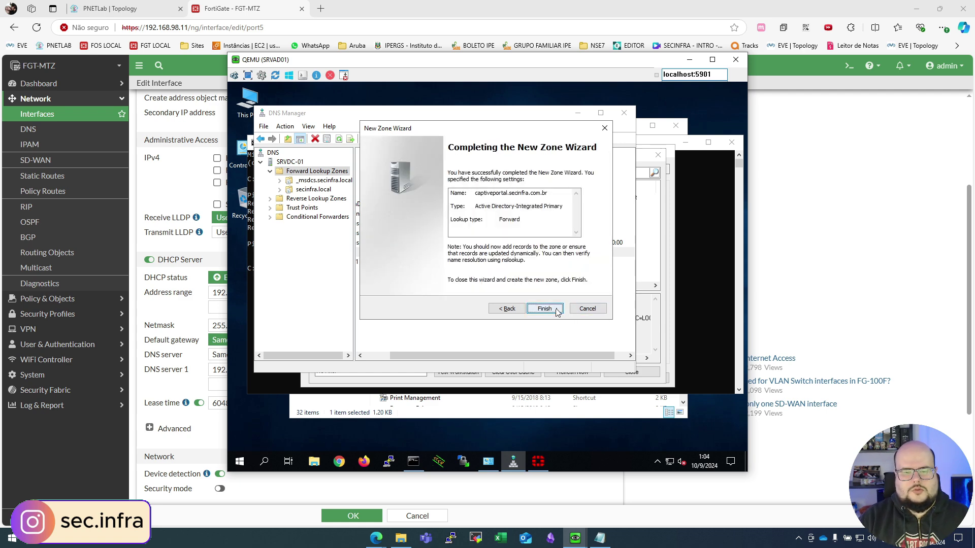
pyautogui.click(554, 308)
pyautogui.click(306, 199)
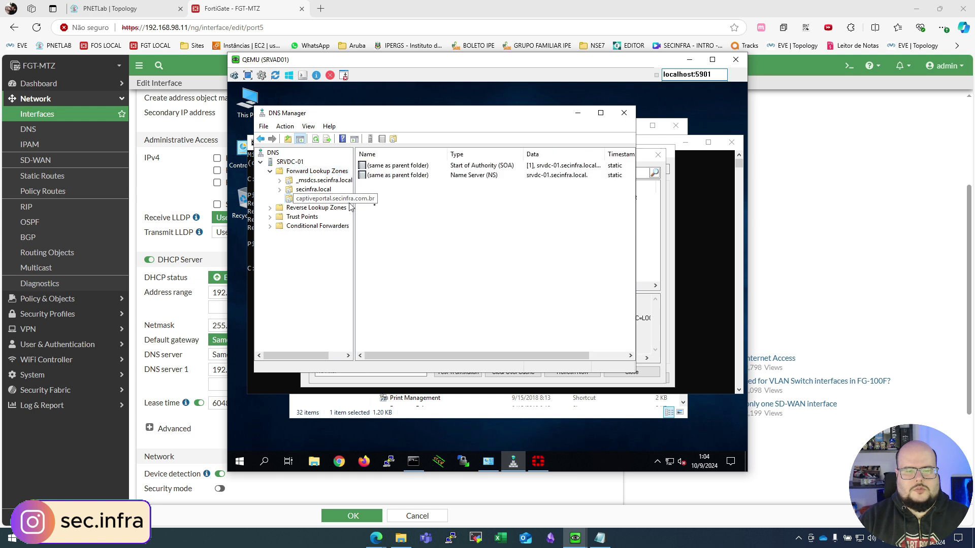
# Step: Start a New Host record in the captiveportal.secinfra.com.br zone
pyautogui.rightClick(403, 188)
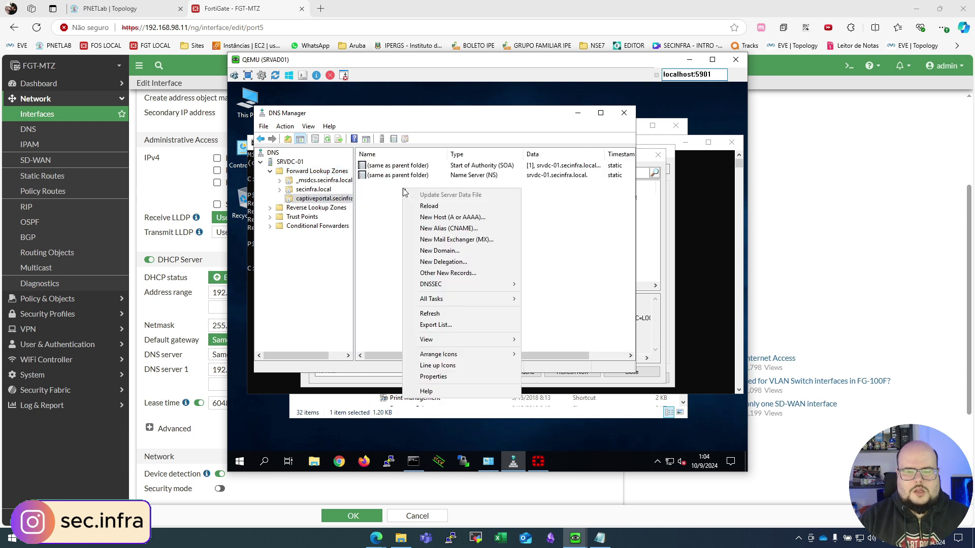
pyautogui.click(471, 218)
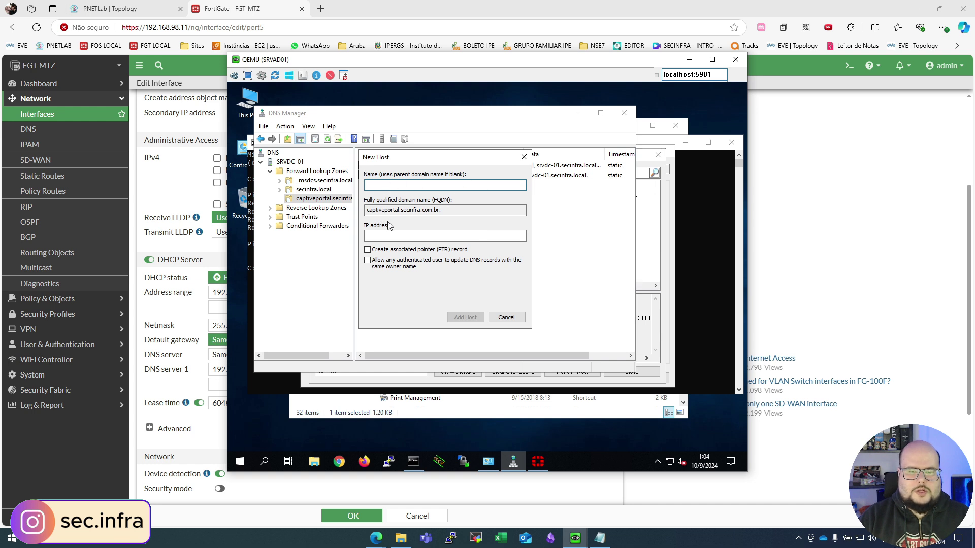
pyautogui.click(382, 238)
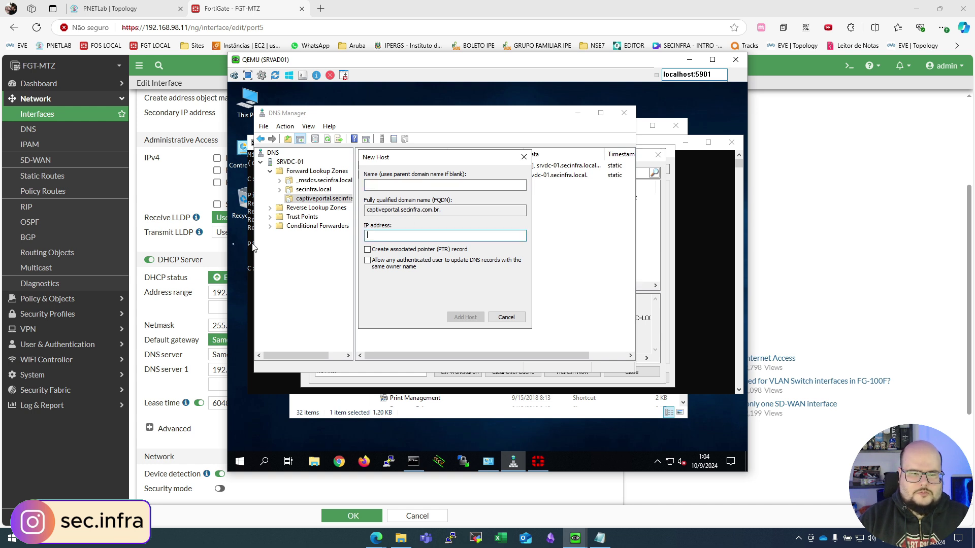
pyautogui.click(253, 6)
pyautogui.scroll(3, 300, 180)
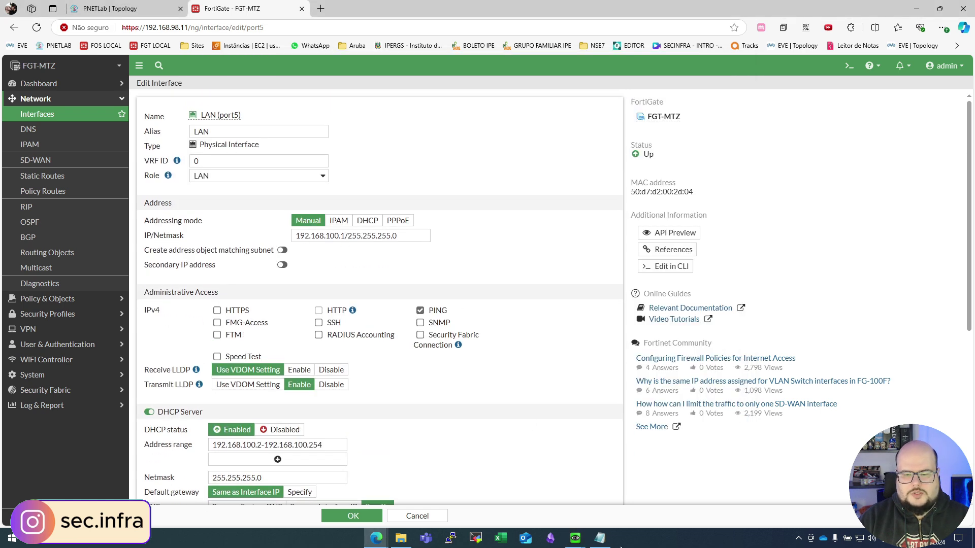
pyautogui.moveTo(600, 539)
pyautogui.click(600, 482)
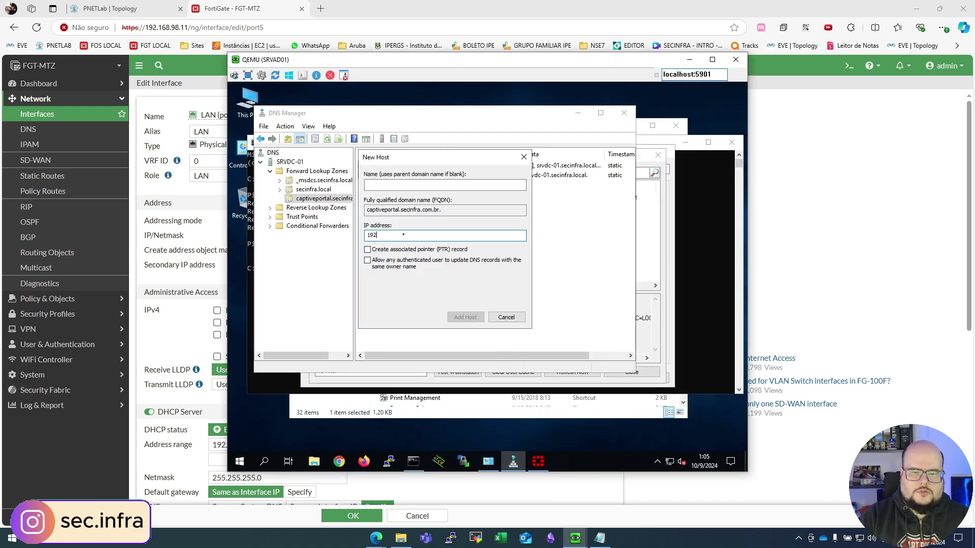
# Step: Add the host record with IP 192.168.100.1 and close the New Host dialog
pyautogui.write('001')
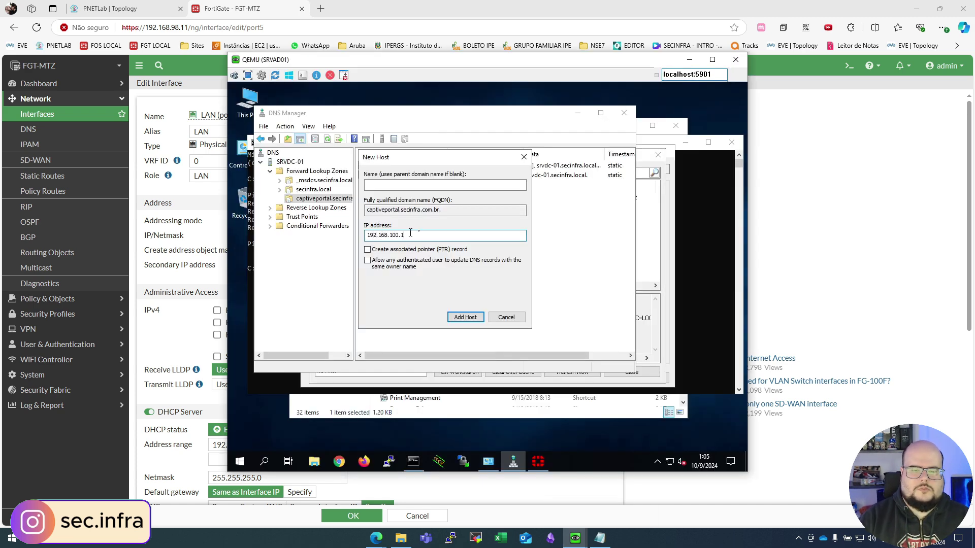
pyautogui.click(462, 318)
pyautogui.click(567, 308)
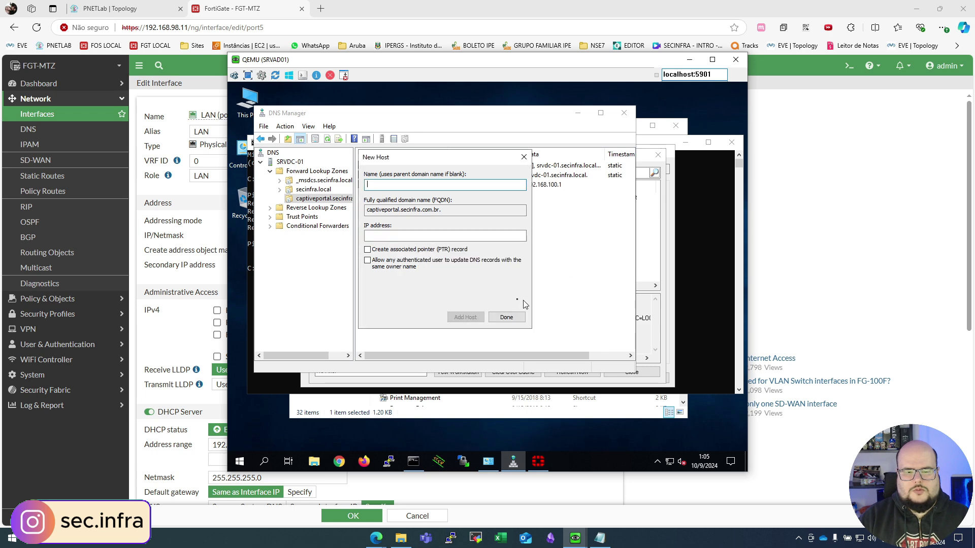
pyautogui.click(504, 317)
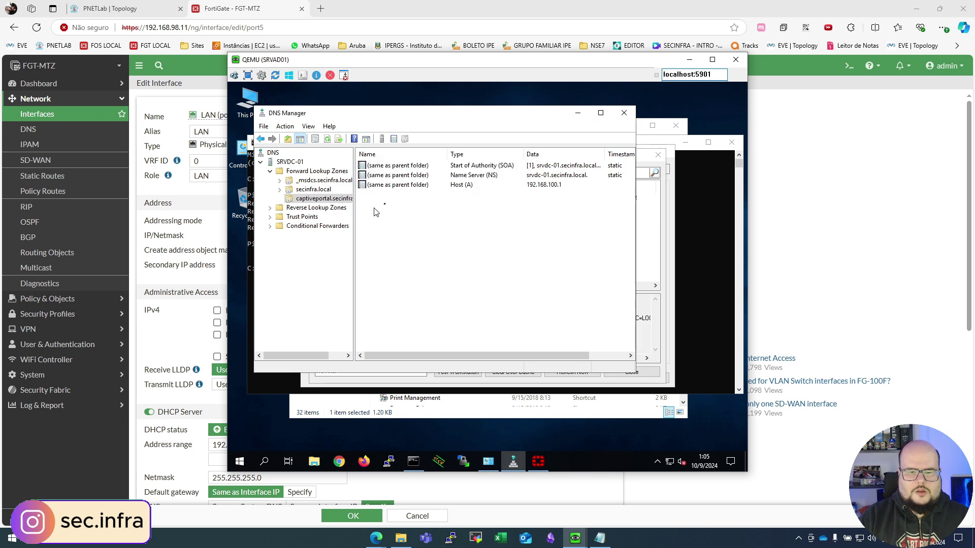
pyautogui.click(825, 200)
# Step: On the Windows client, ping captiveportal.secinfra.com.br from cmd, getting replies from 192.168.100.1
pyautogui.moveTo(576, 523)
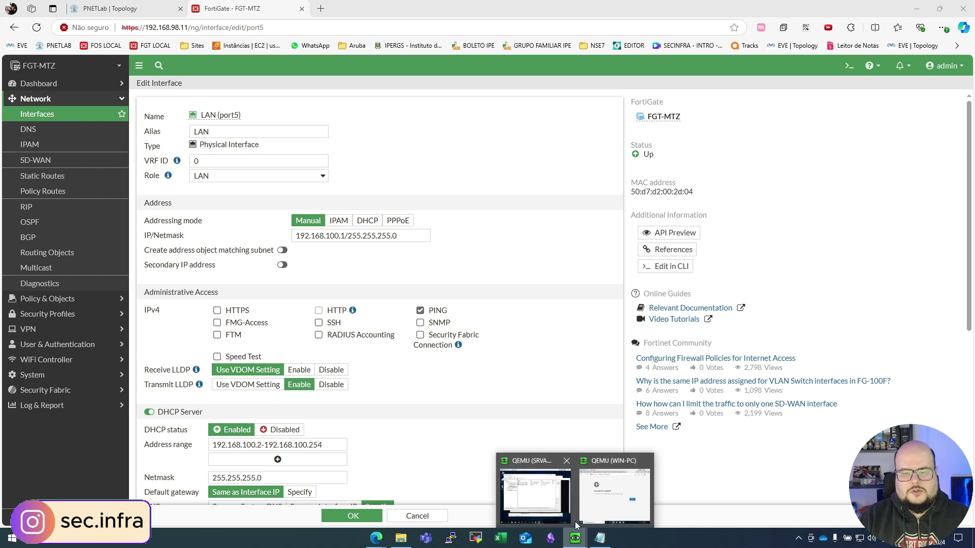
pyautogui.click(614, 495)
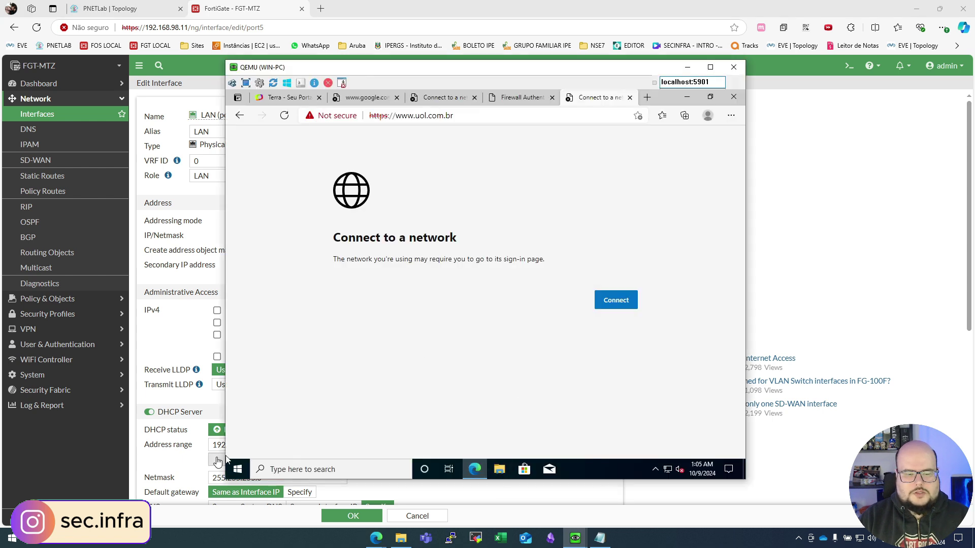
pyautogui.rightClick(237, 469)
pyautogui.click(259, 422)
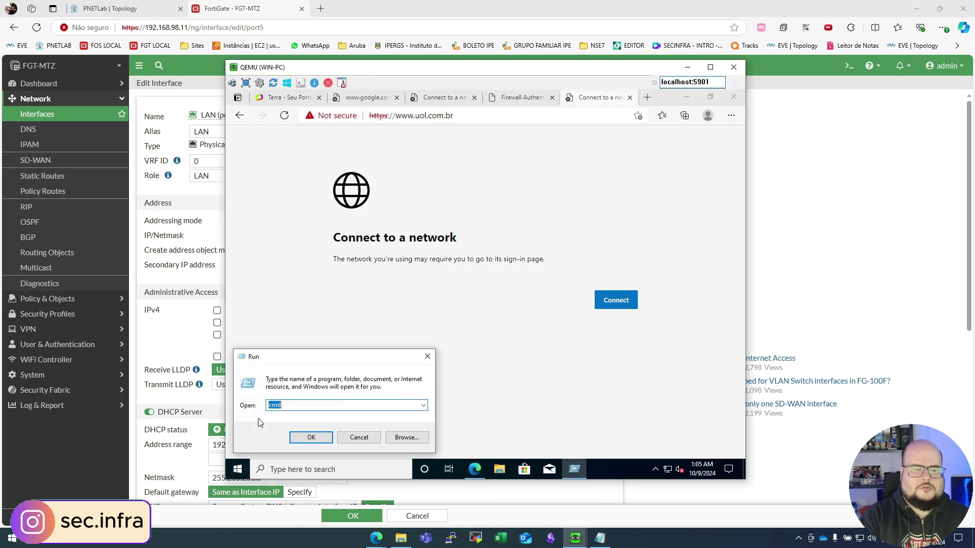
pyautogui.press('Return')
pyautogui.write('ping captiveportal.secinfra.com.br')
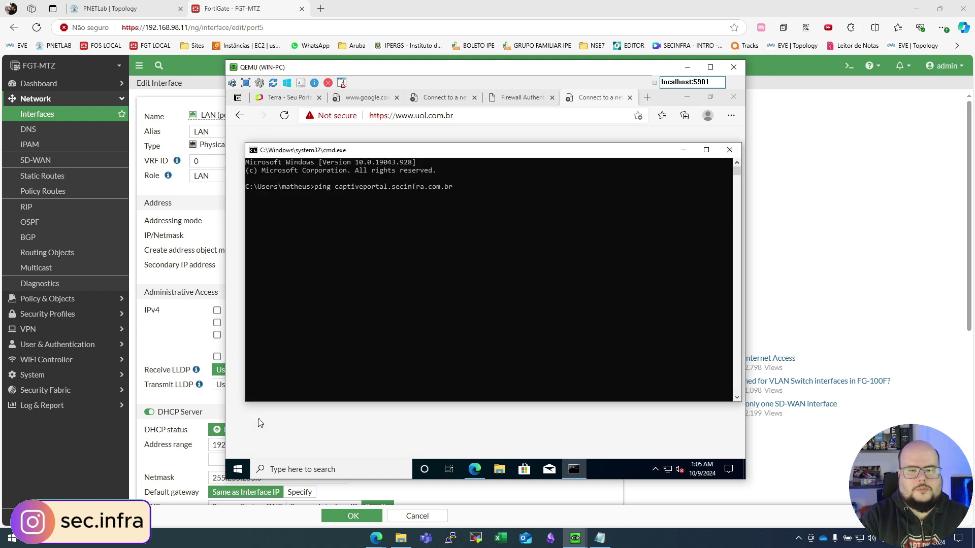
pyautogui.press('Return')
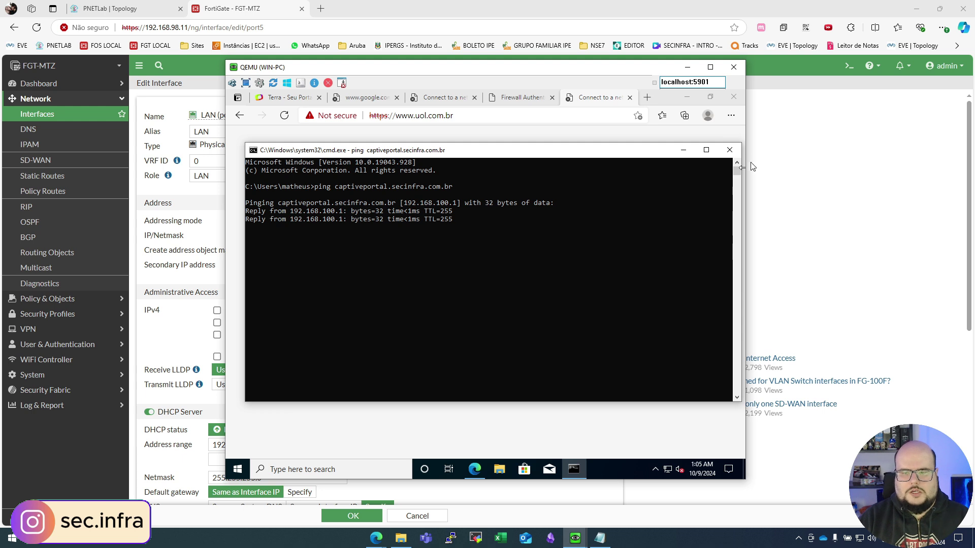
pyautogui.click(730, 150)
pyautogui.click(734, 97)
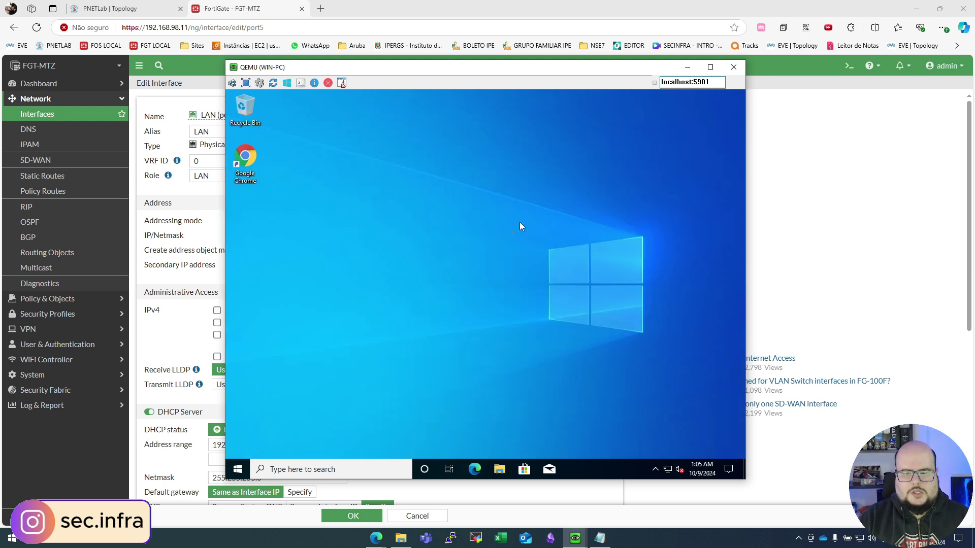
pyautogui.moveTo(441, 337); pyautogui.dragTo(519, 398)
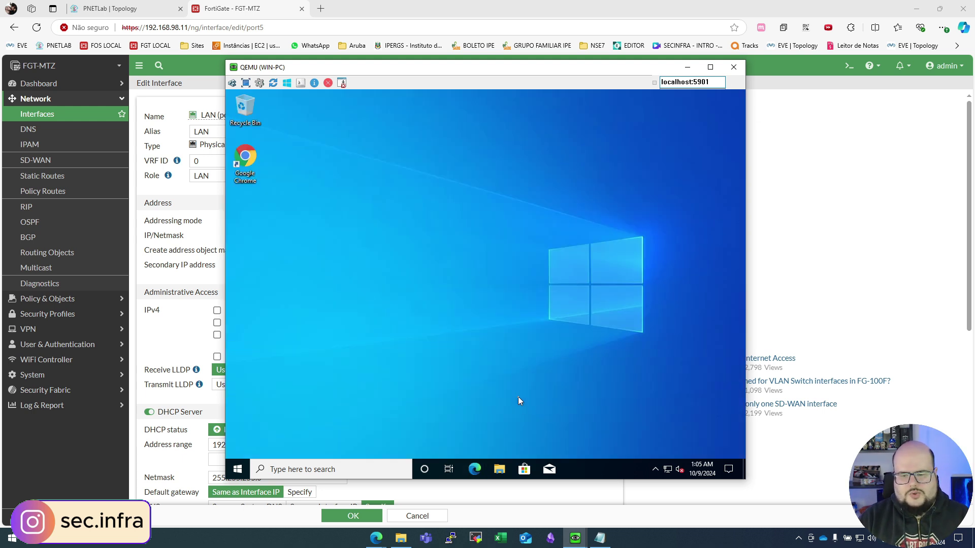
pyautogui.click(475, 469)
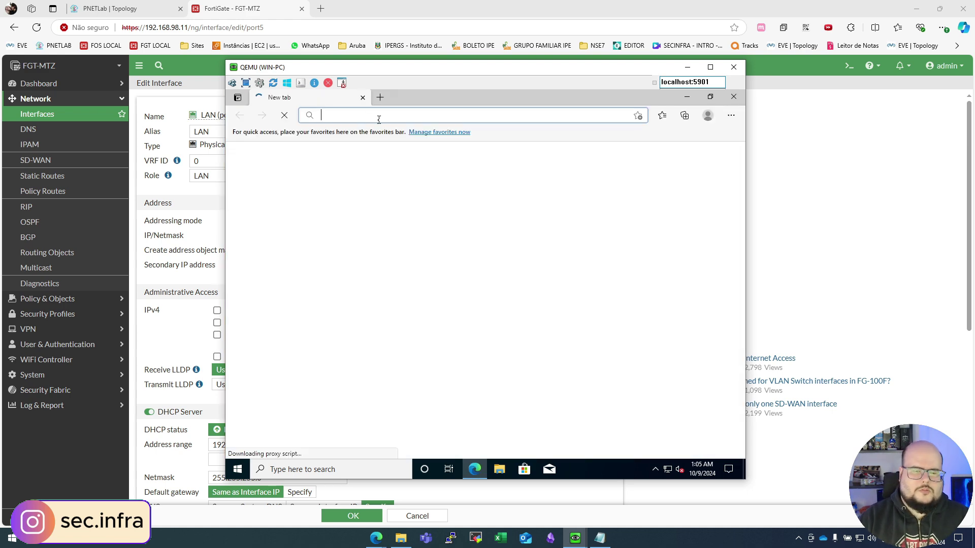
pyautogui.write('www')
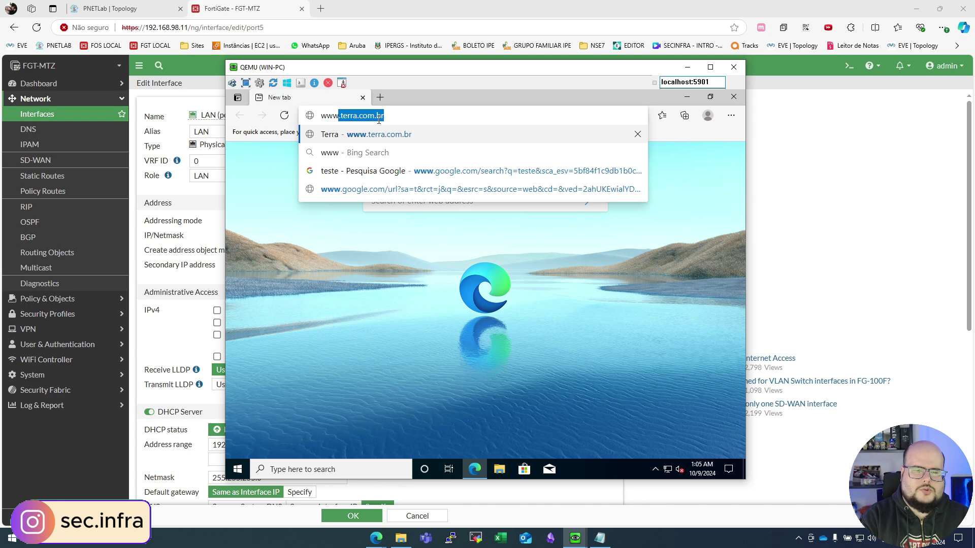
pyautogui.write('.uol.com')
pyautogui.press('Return')
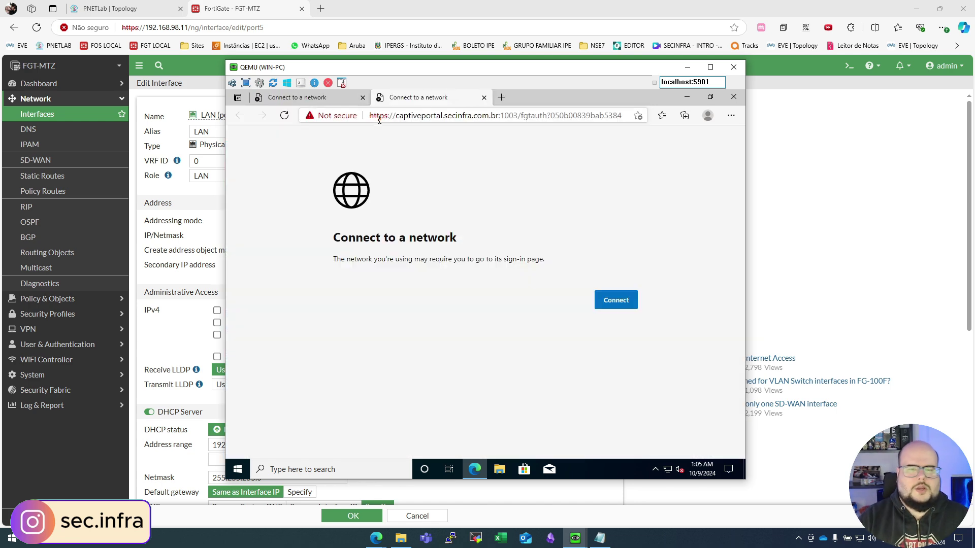
# Step: Inspect the portal's *.secinfra.com.br certificate and its certification path showing the issuer not found
pyautogui.click(310, 114)
pyautogui.click(368, 196)
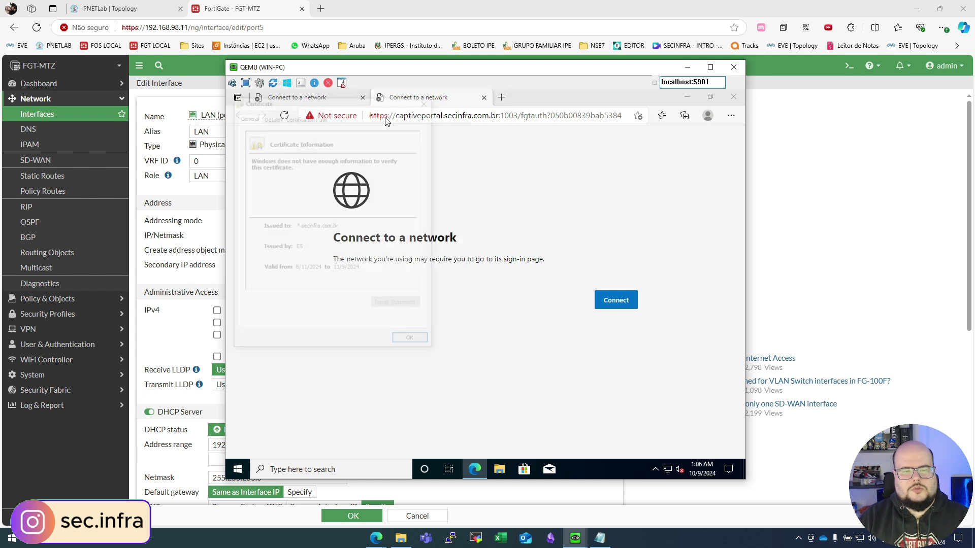
pyautogui.click(300, 118)
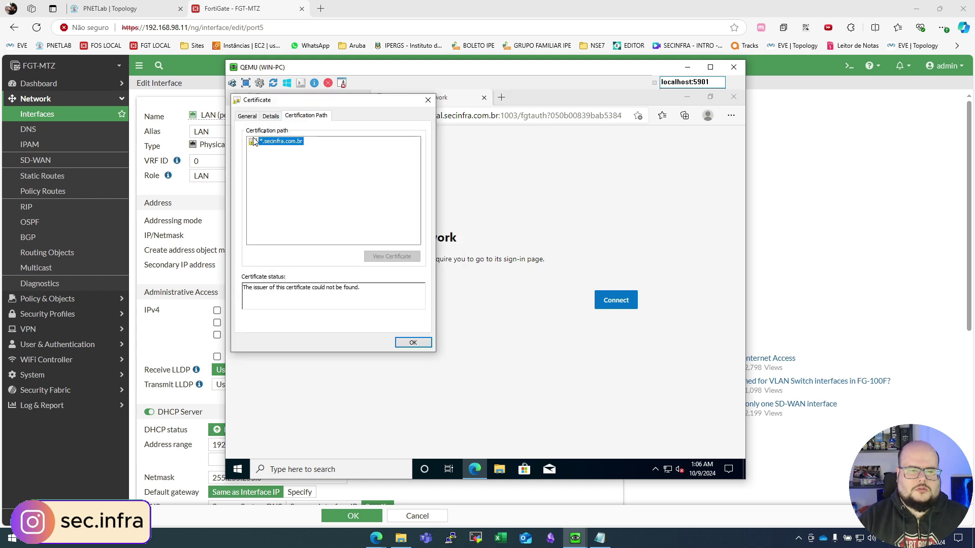
pyautogui.moveTo(313, 104); pyautogui.dragTo(400, 119)
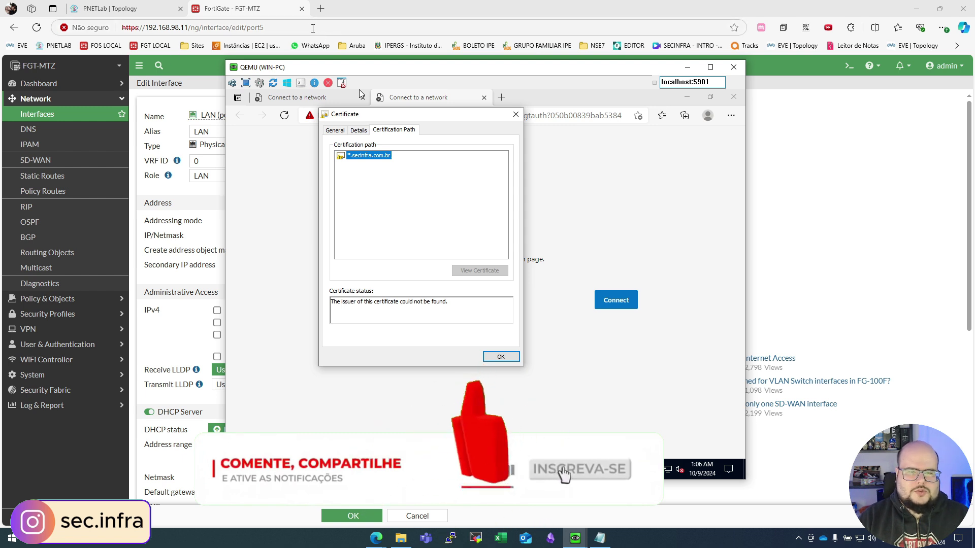
pyautogui.click(250, 5)
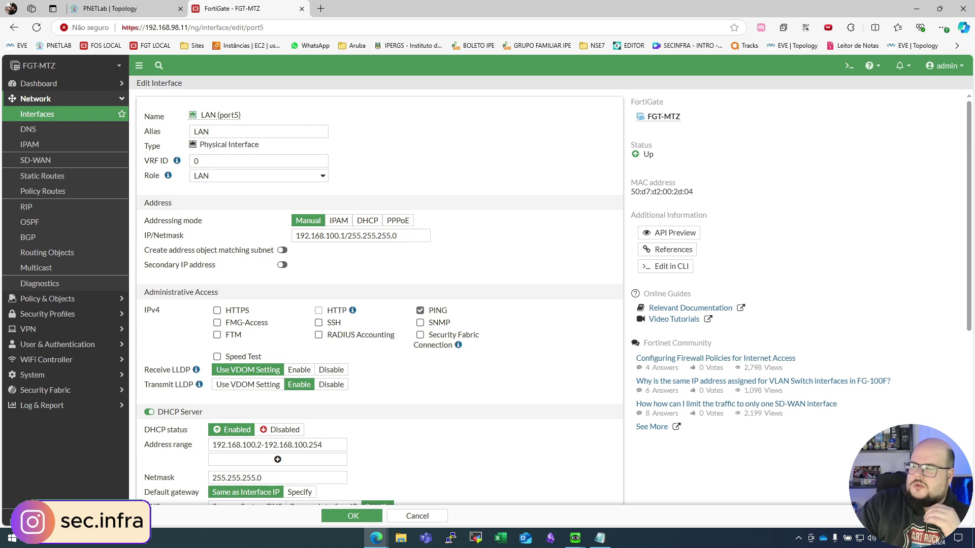
# Step: Open cert.cer and view its certification path up to ISRG Root X1
pyautogui.moveTo(974, 150); pyautogui.dragTo(613, 127)
pyautogui.click(539, 254)
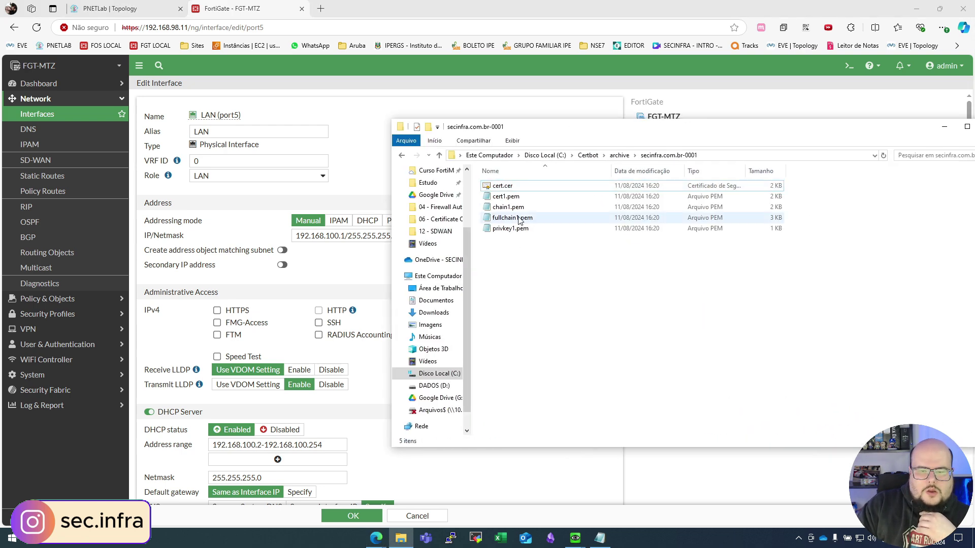
pyautogui.doubleClick(503, 186)
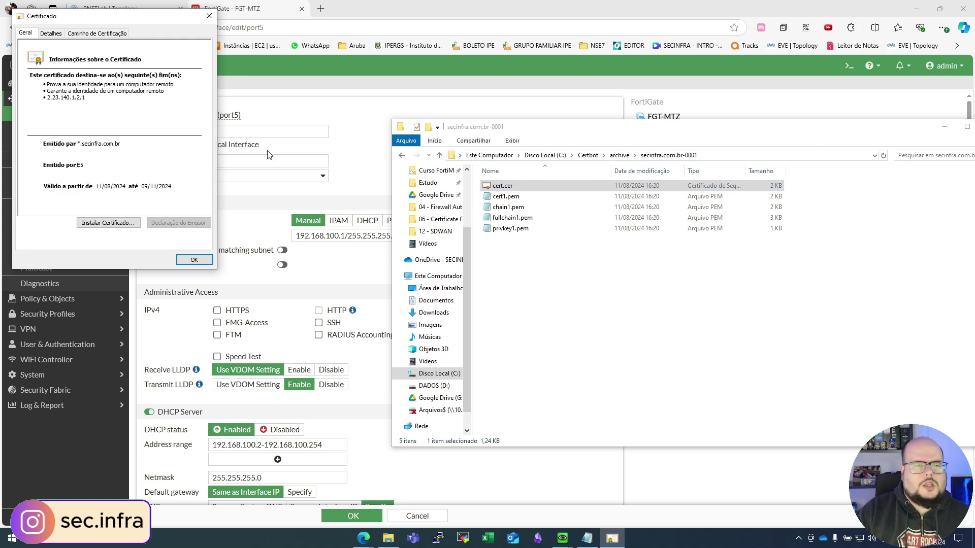
pyautogui.moveTo(506, 127); pyautogui.dragTo(974, 127)
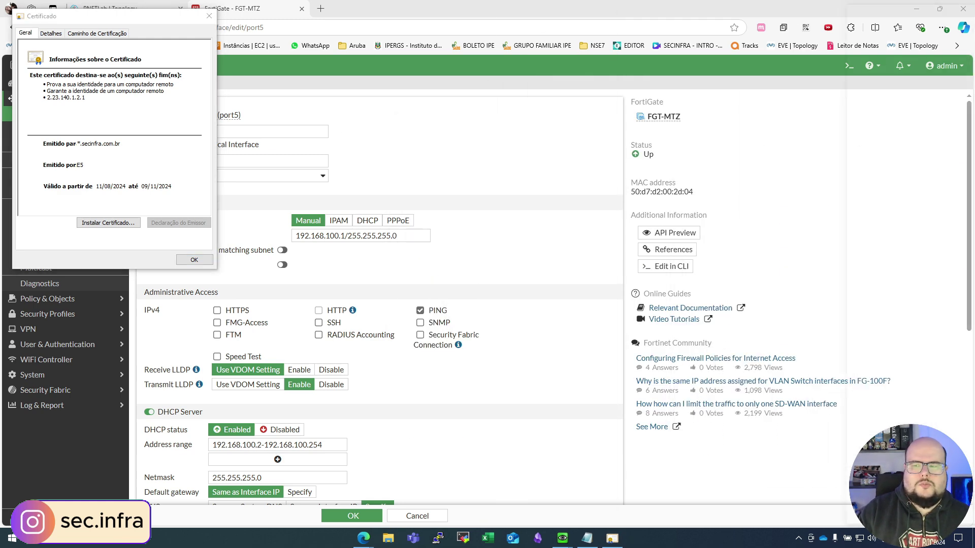
pyautogui.click(97, 33)
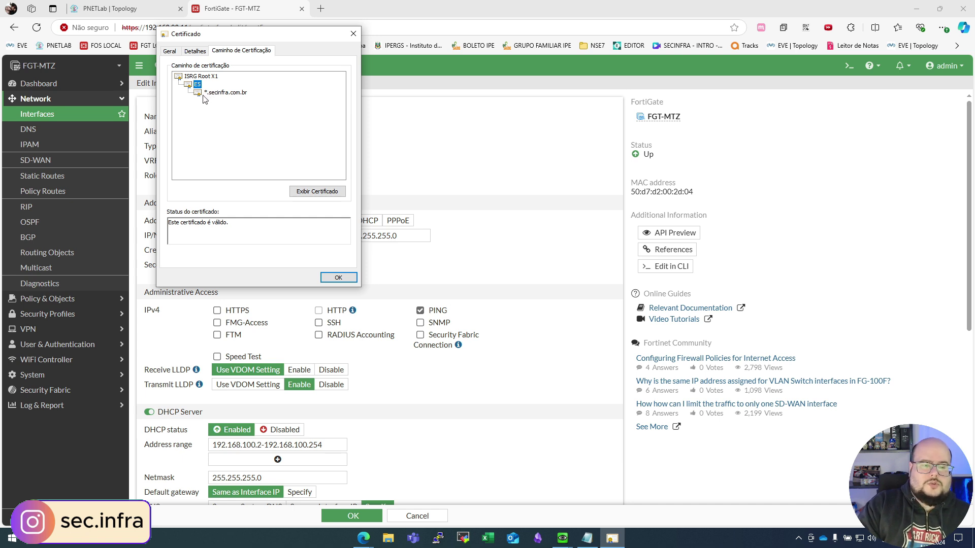
# Step: Open the intermediate E5 certificate's details and start its Copy to File export
pyautogui.moveTo(233, 35); pyautogui.dragTo(273, 41)
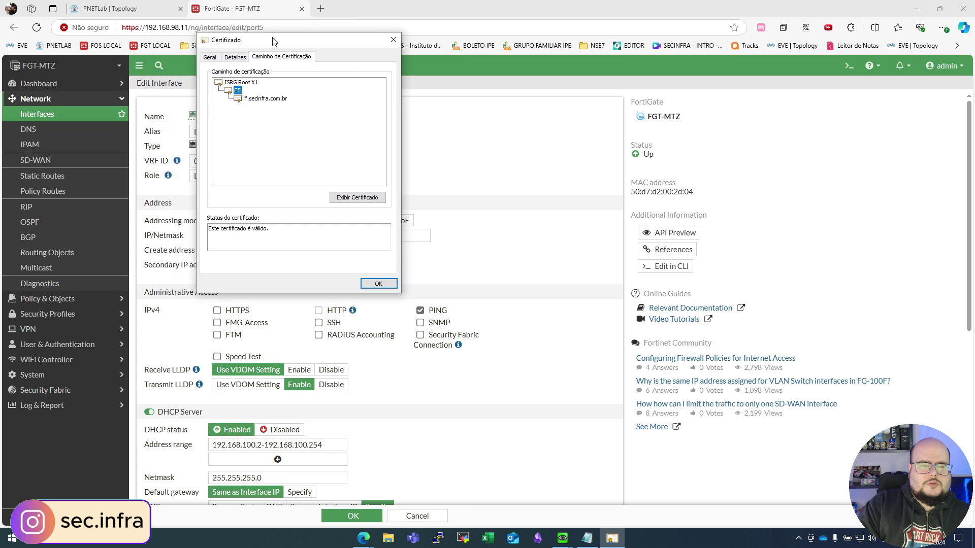
pyautogui.click(358, 197)
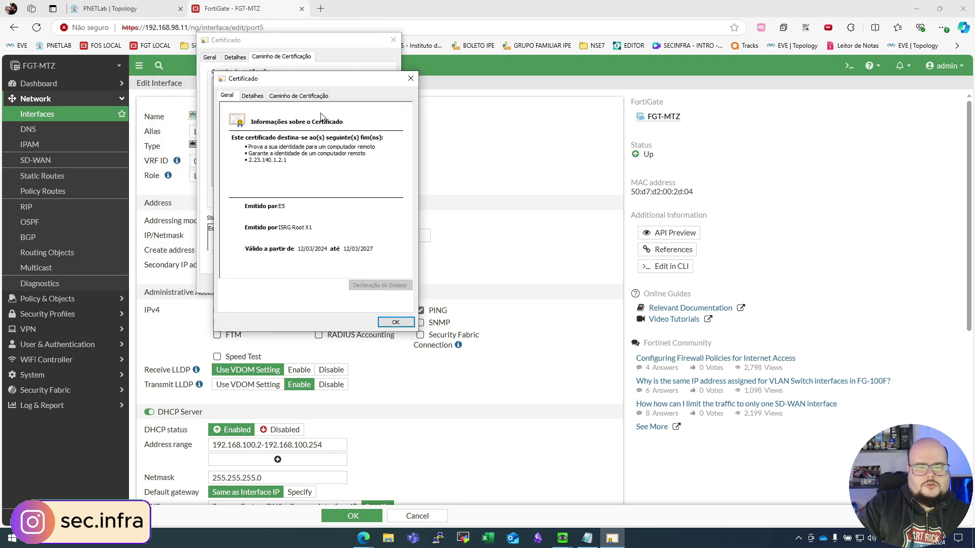
pyautogui.moveTo(274, 81); pyautogui.dragTo(368, 92)
pyautogui.click(348, 106)
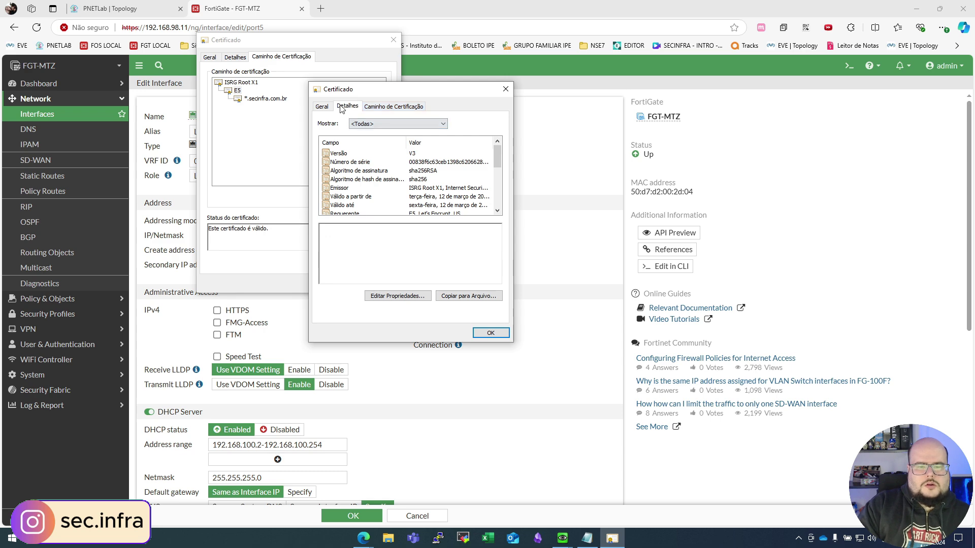
pyautogui.click(465, 296)
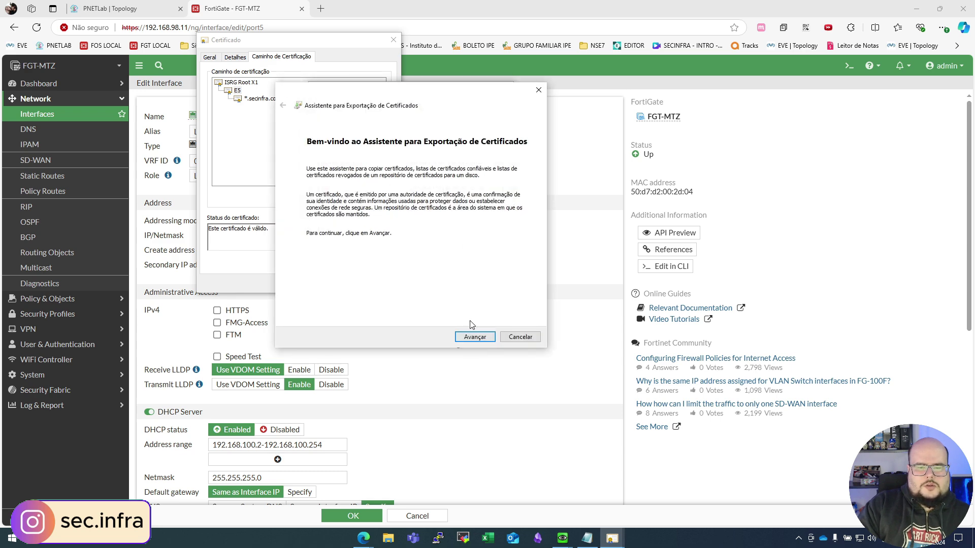
# Step: Export the E5 intermediate in DER format as intermediario.cer in the Certbot archive folder
pyautogui.click(474, 337)
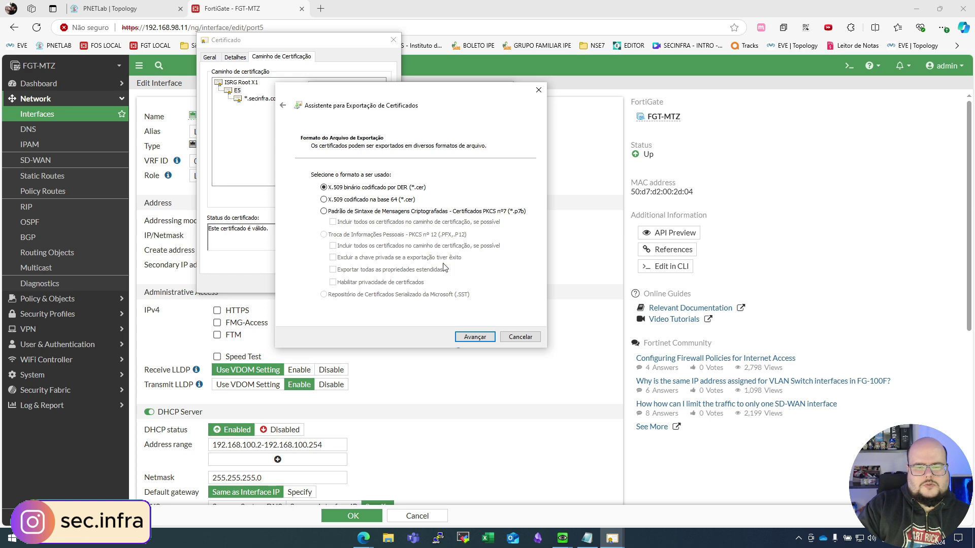
pyautogui.click(475, 337)
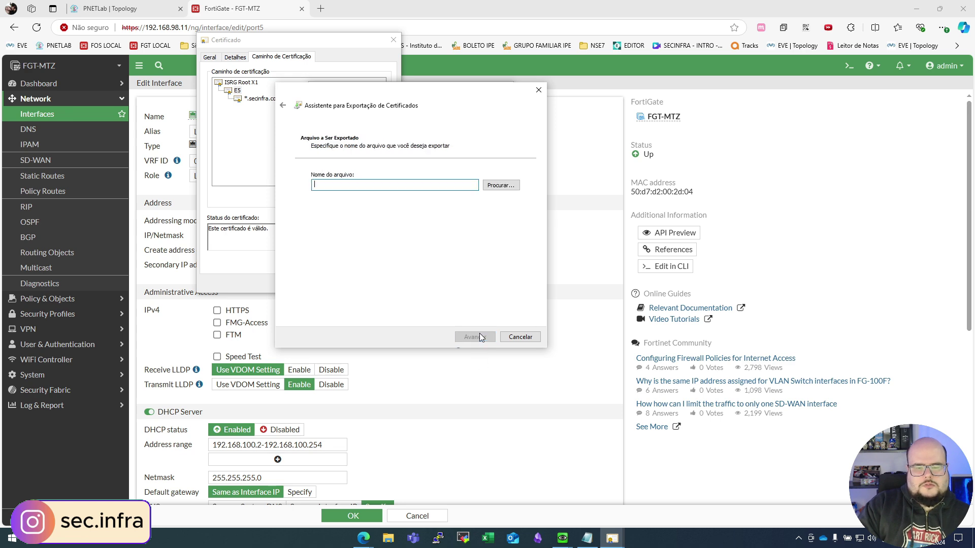
pyautogui.click(501, 185)
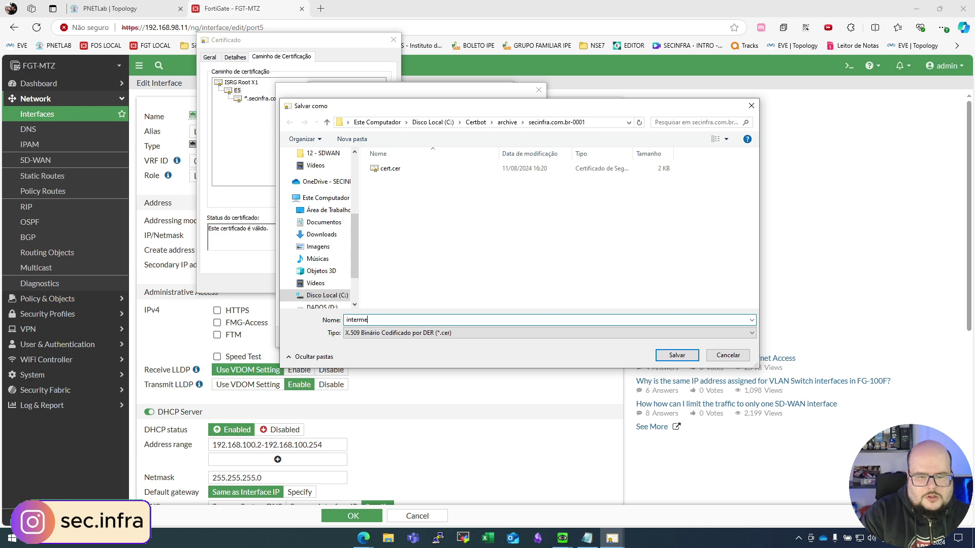
pyautogui.press('Return')
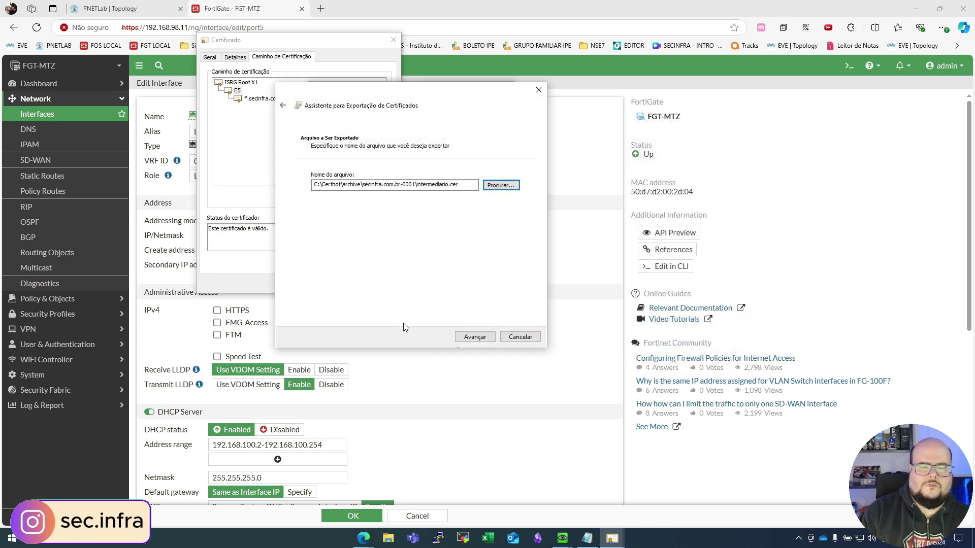
pyautogui.click(471, 336)
pyautogui.click(479, 337)
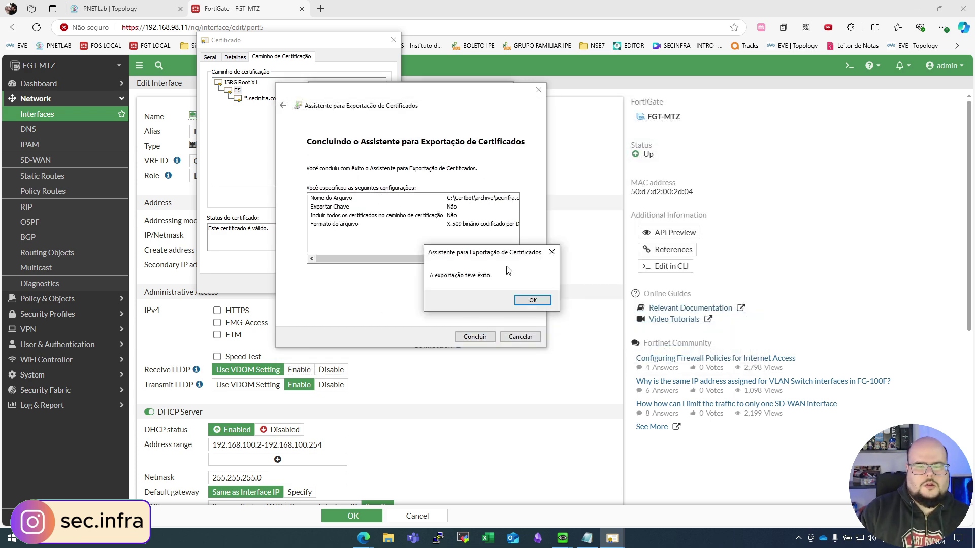
pyautogui.click(540, 300)
pyautogui.click(488, 334)
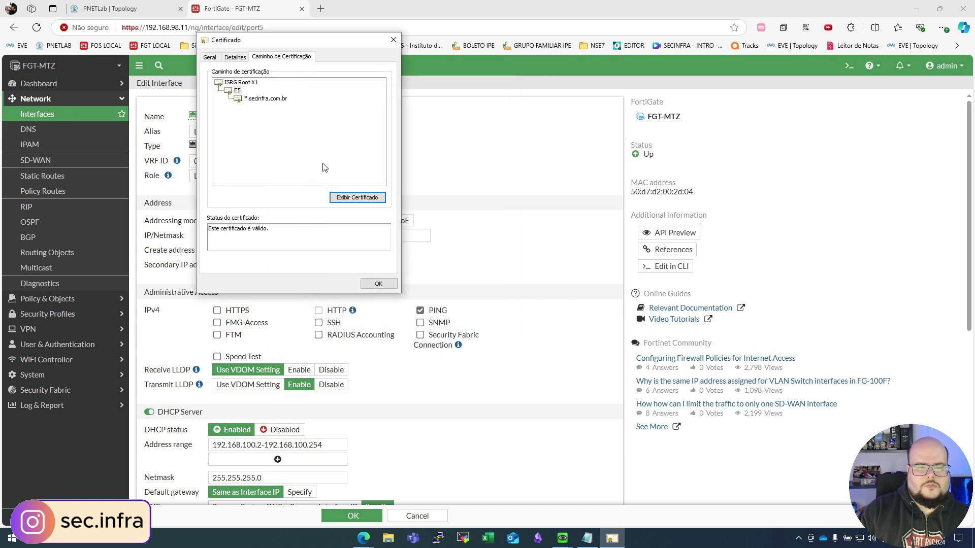
# Step: Open the ISRG Root X1 certificate's details and begin a DER-format export
pyautogui.click(241, 82)
pyautogui.click(382, 200)
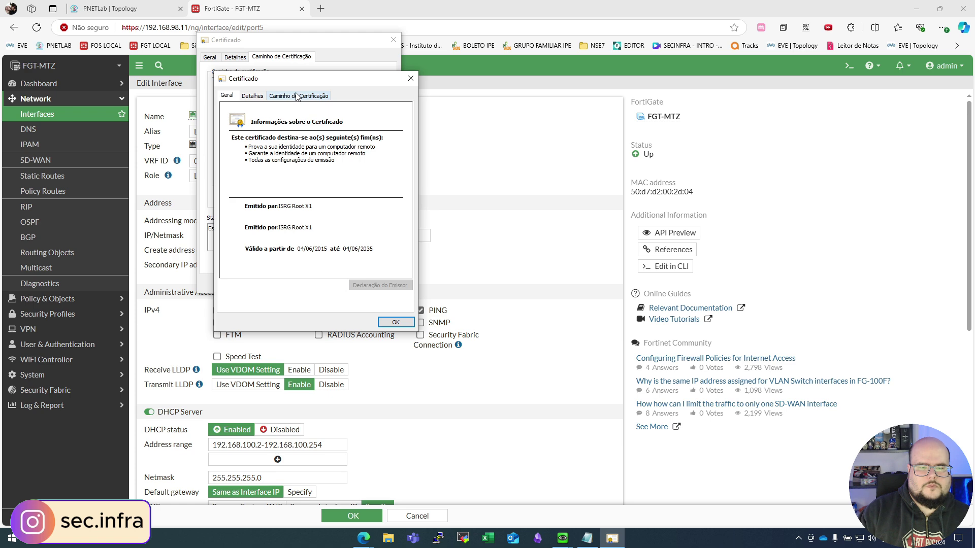
pyautogui.click(251, 96)
pyautogui.click(375, 286)
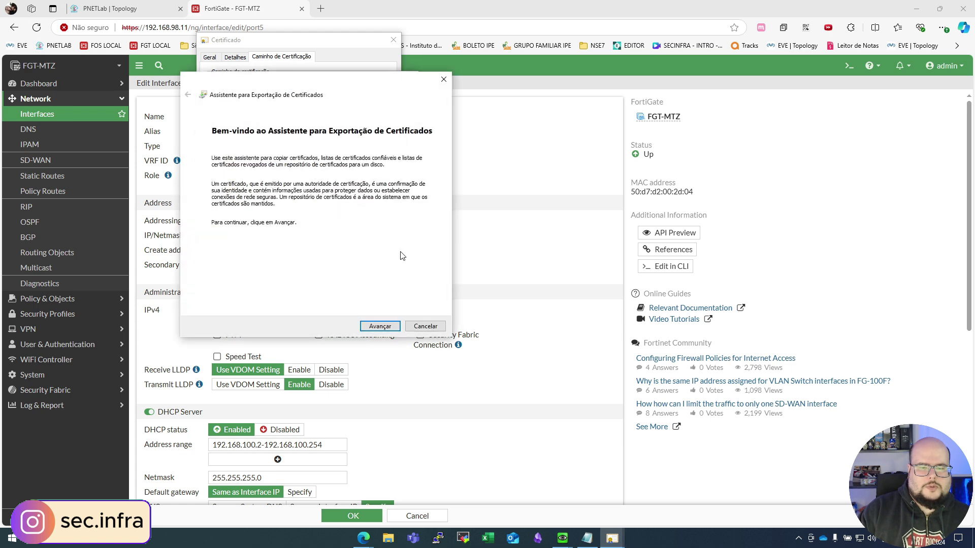
pyautogui.click(381, 327)
pyautogui.click(380, 328)
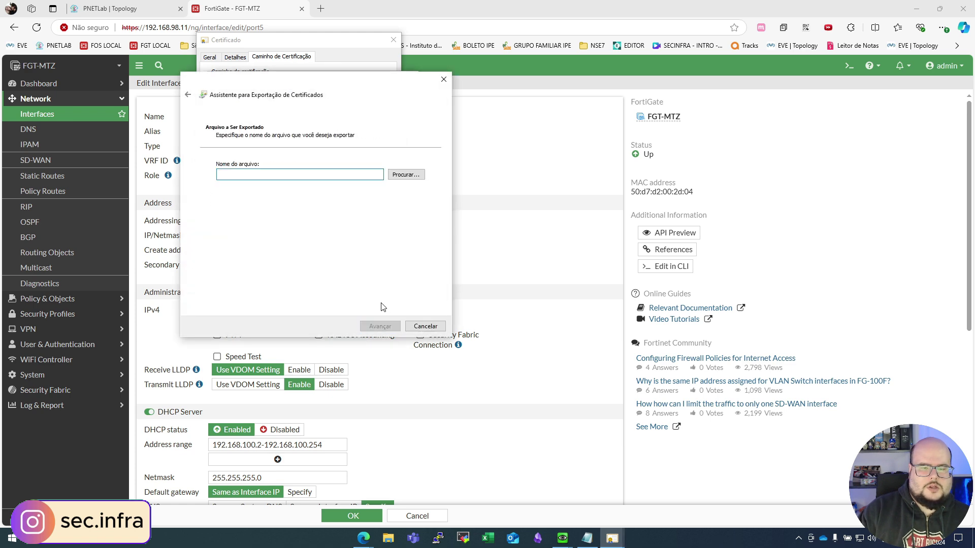
# Step: Save the root certificate as root.cer and close the certificate window
pyautogui.click(406, 175)
pyautogui.write('root')
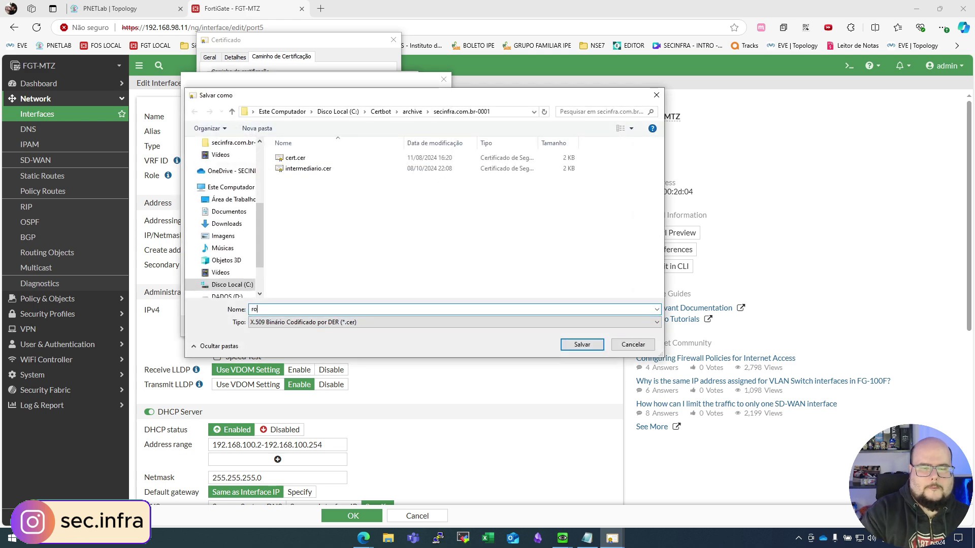
pyautogui.press('Return')
pyautogui.click(385, 327)
pyautogui.click(388, 329)
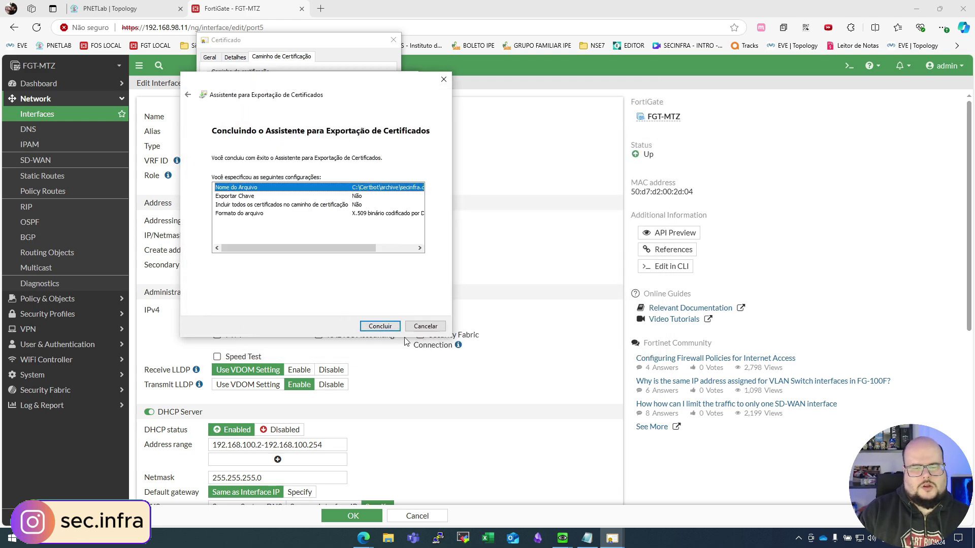
pyautogui.click(533, 300)
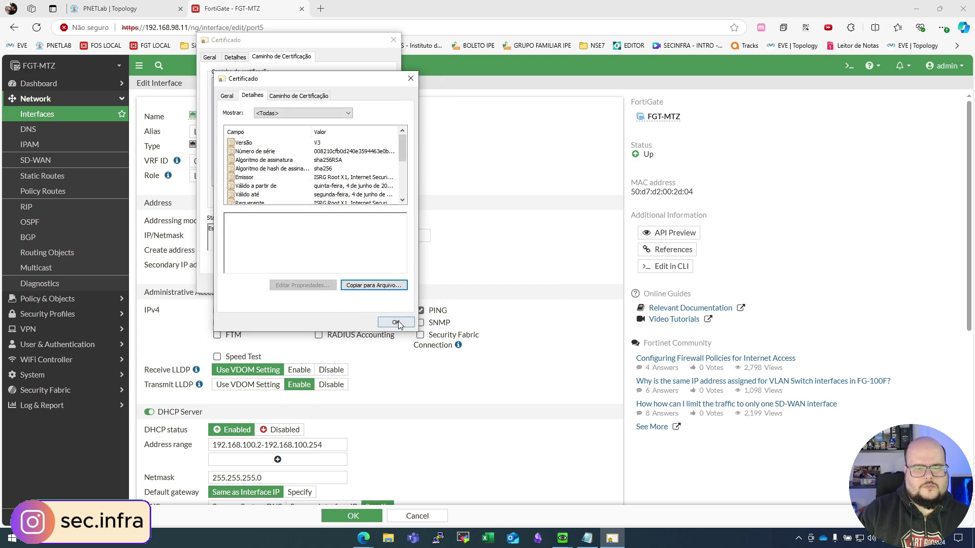
pyautogui.click(386, 284)
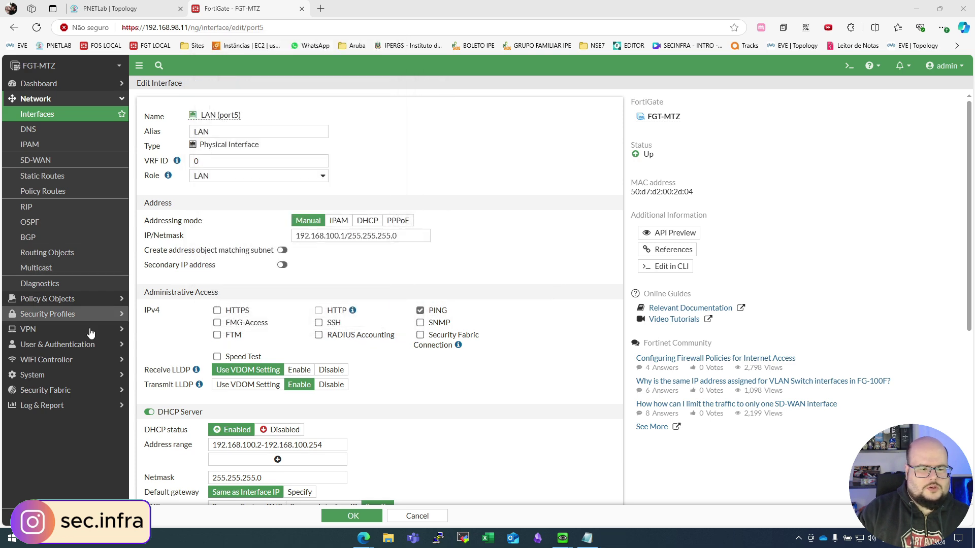
# Step: Import intermediario.cer as a CA certificate from file under System > Certificates
pyautogui.click(44, 390)
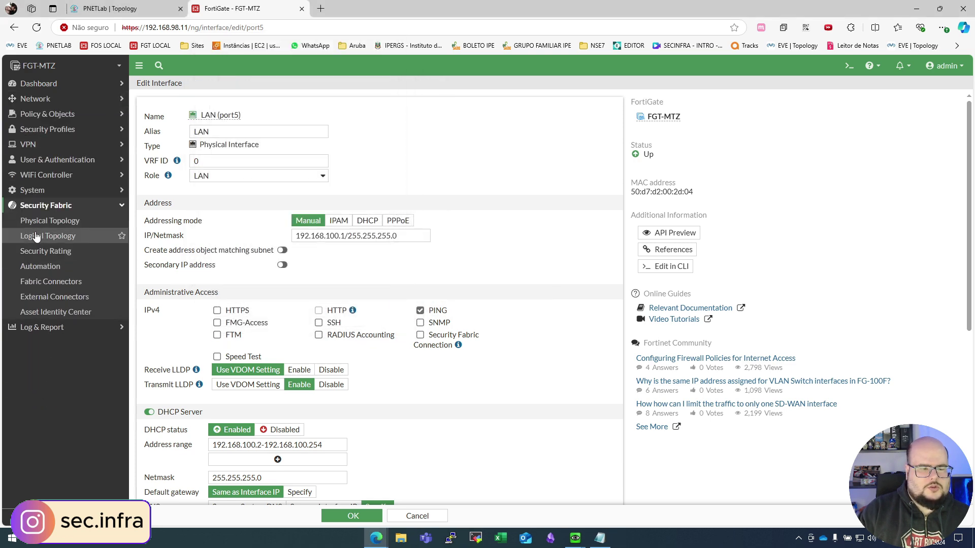
pyautogui.click(33, 190)
pyautogui.click(94, 343)
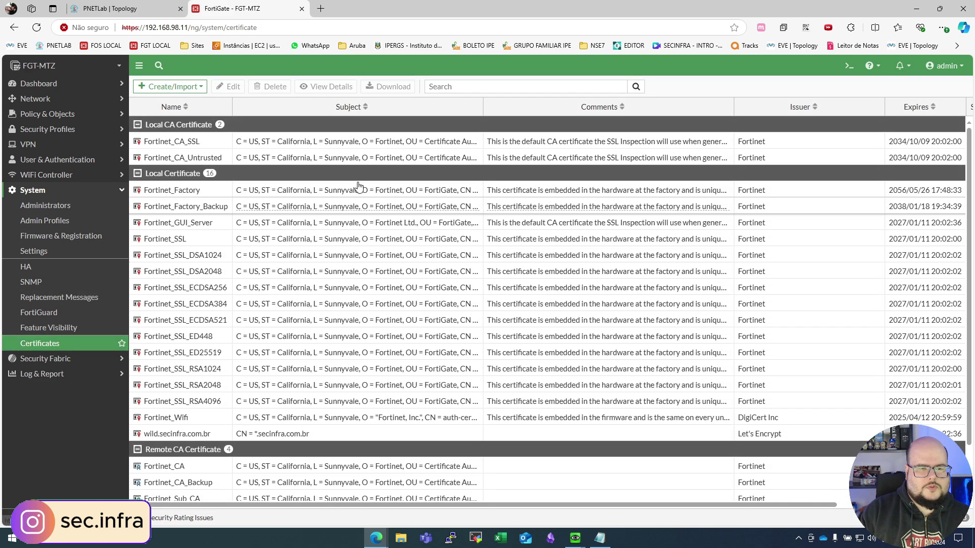
pyautogui.click(206, 89)
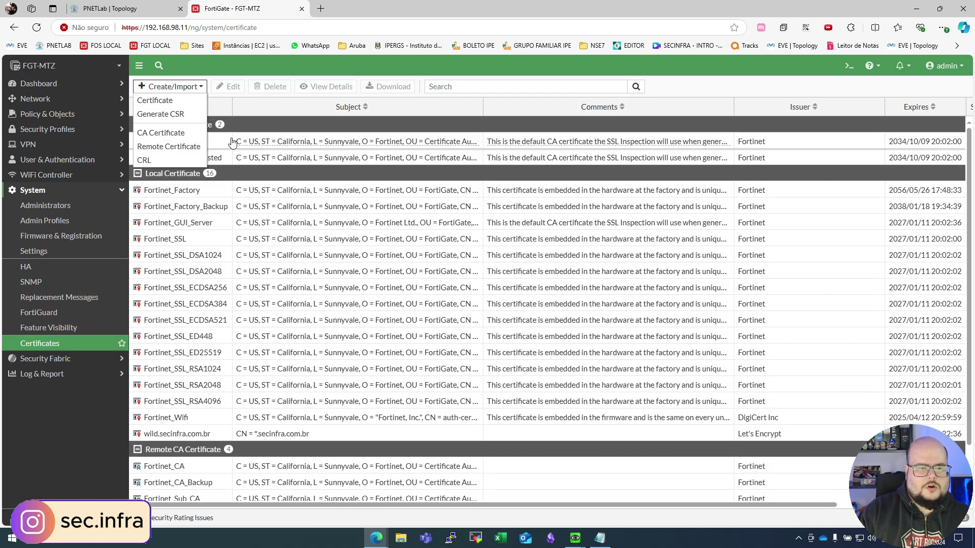
pyautogui.click(151, 135)
pyautogui.click(417, 111)
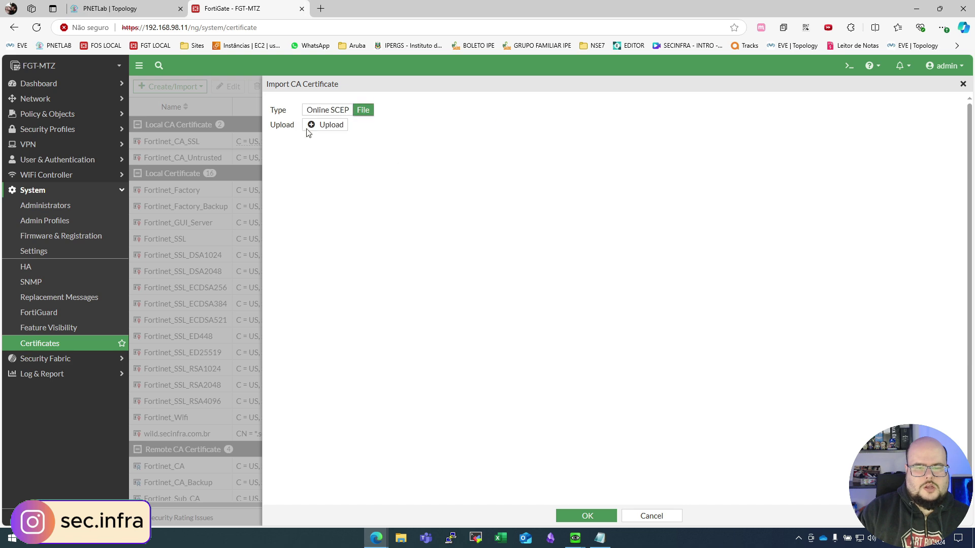
pyautogui.click(331, 123)
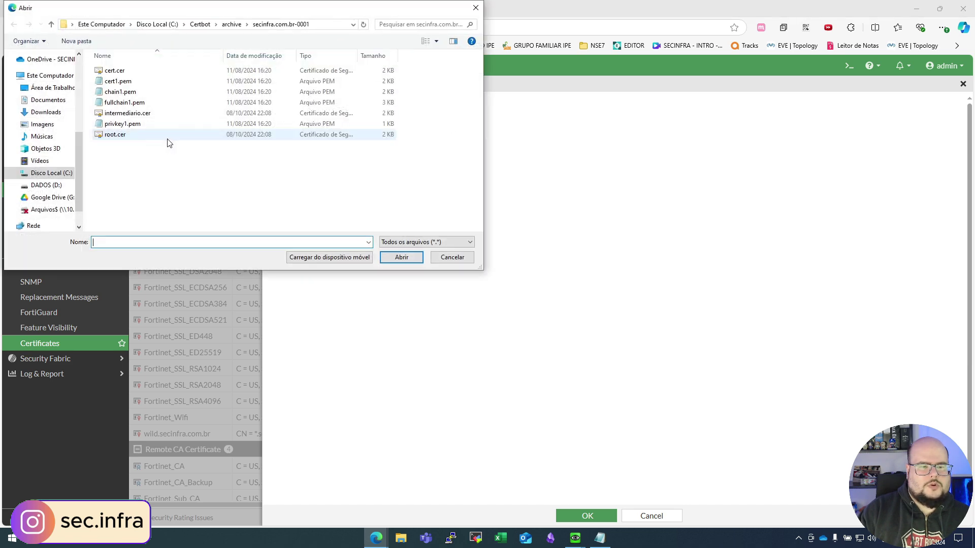
pyautogui.doubleClick(128, 113)
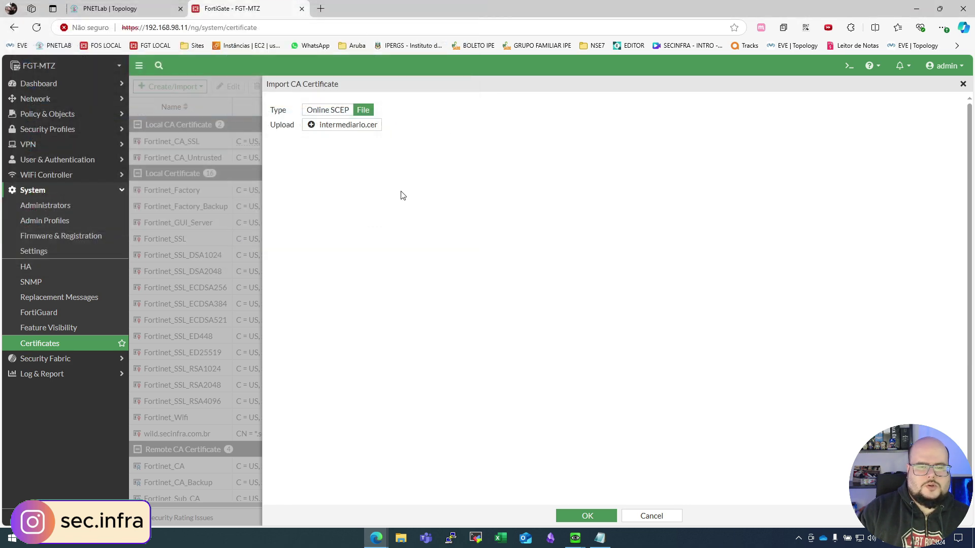
pyautogui.click(601, 514)
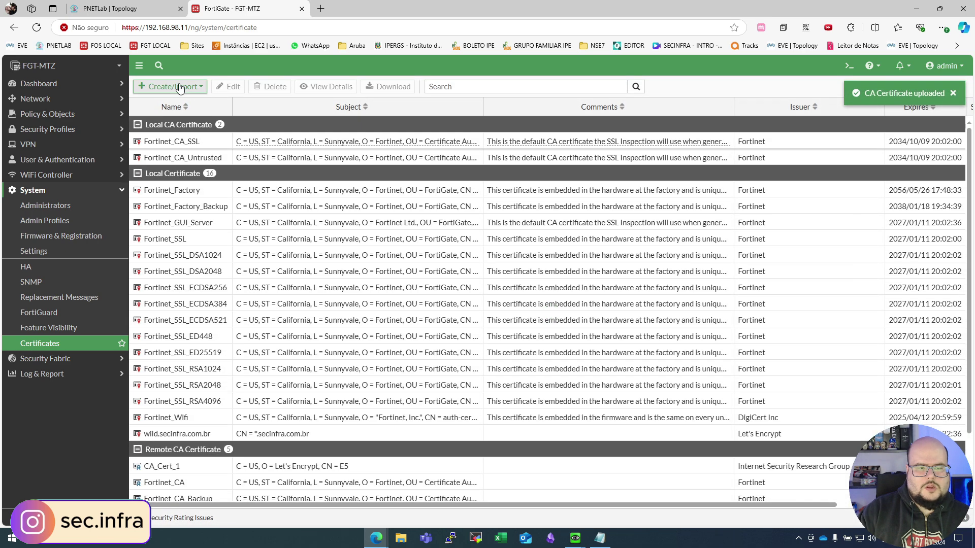
# Step: Try importing root.cer as a CA certificate, then cancel after the duplicate error
pyautogui.click(171, 86)
pyautogui.click(183, 134)
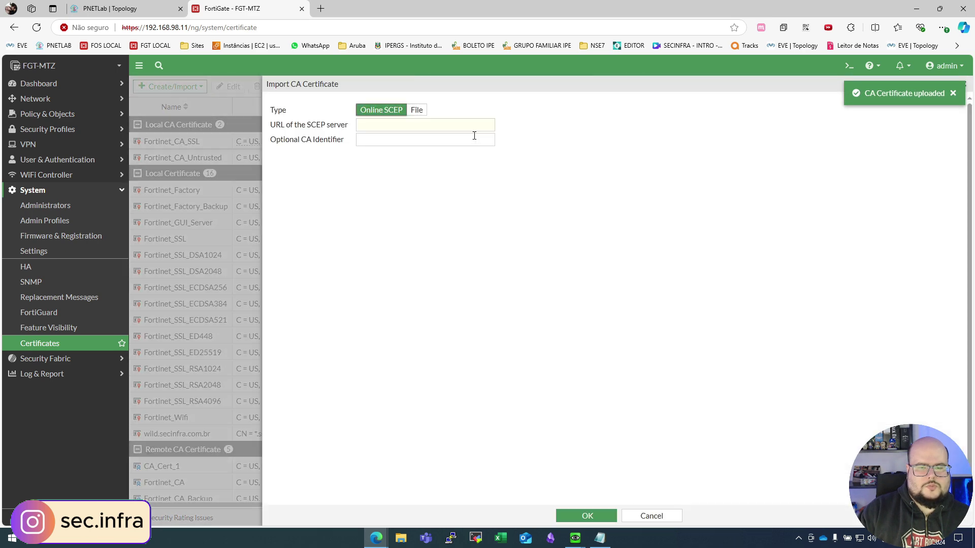
pyautogui.click(418, 110)
pyautogui.click(325, 124)
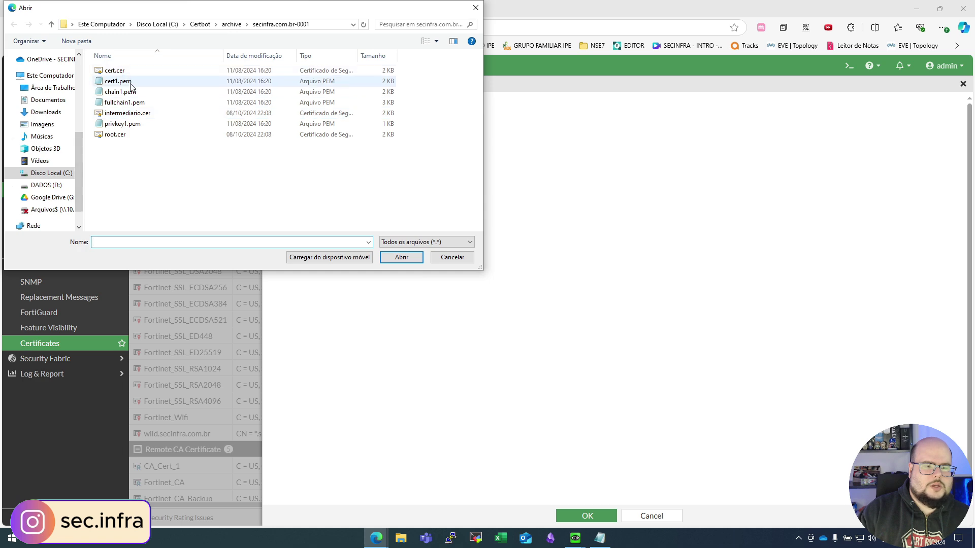
pyautogui.doubleClick(131, 134)
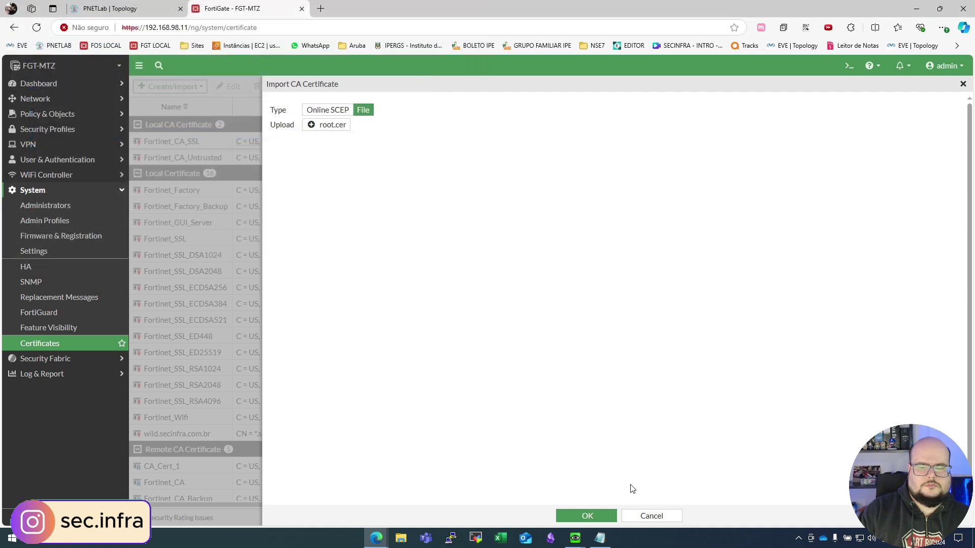
pyautogui.click(592, 517)
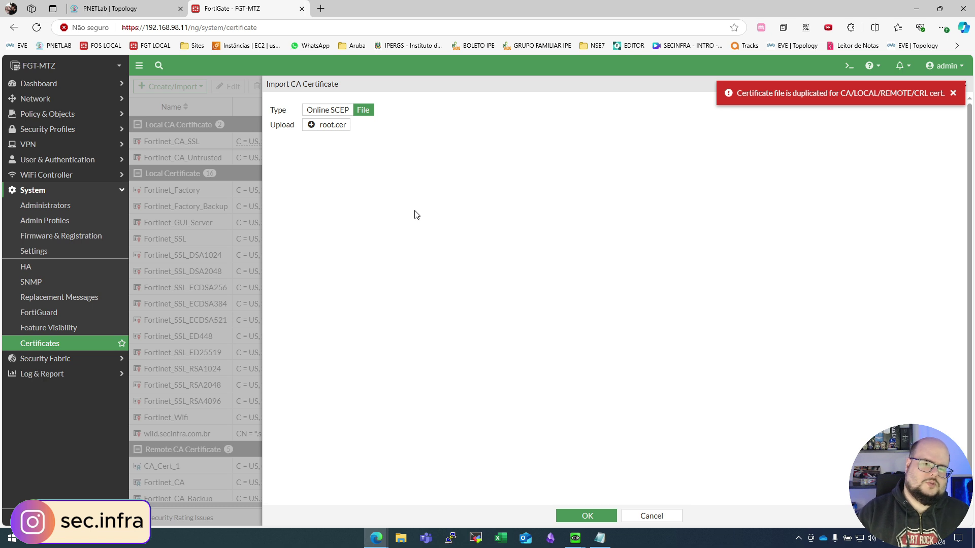
pyautogui.click(953, 93)
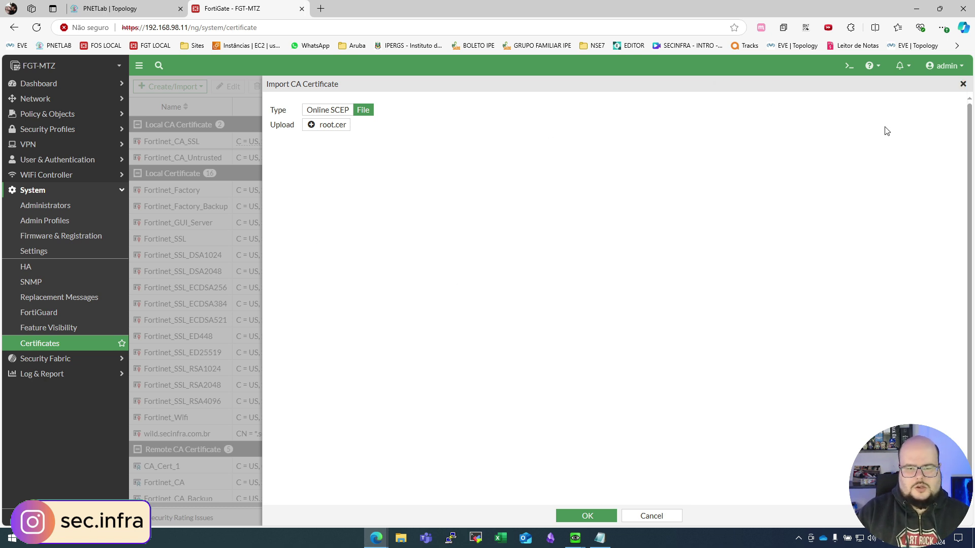
pyautogui.click(652, 516)
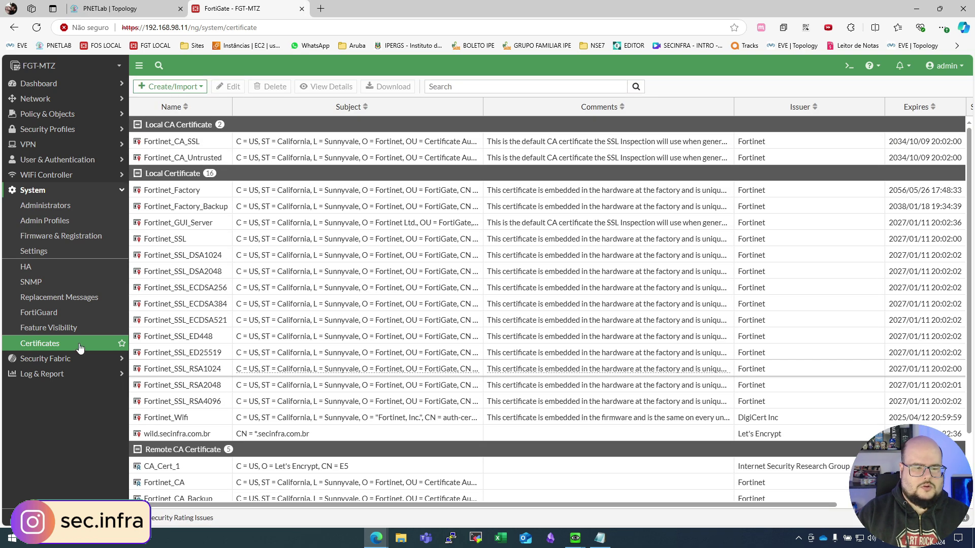
# Step: Select the wild.secinfra.com.br certificate in the Certificates list
pyautogui.scroll(-3, 358, 303)
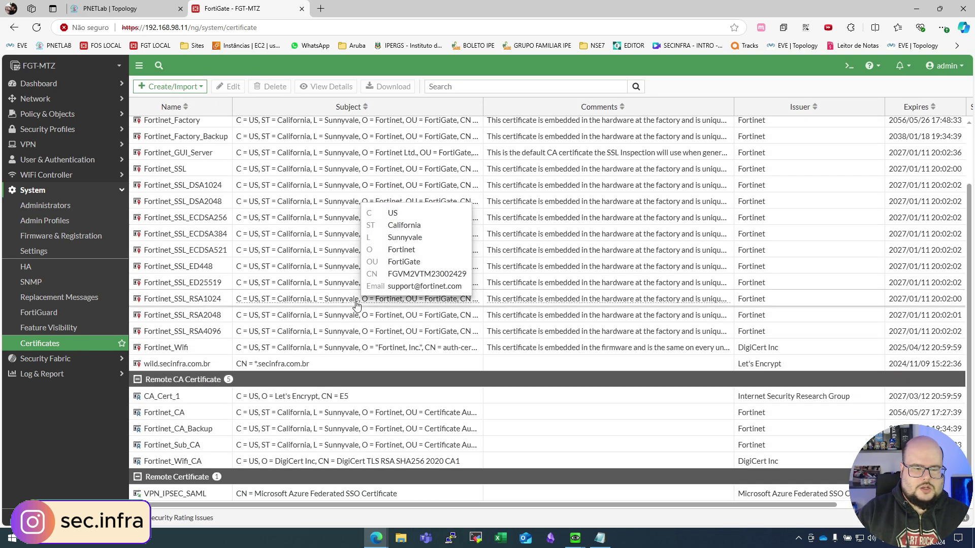
pyautogui.scroll(2, 299, 286)
pyautogui.scroll(-1, 298, 286)
pyautogui.click(284, 363)
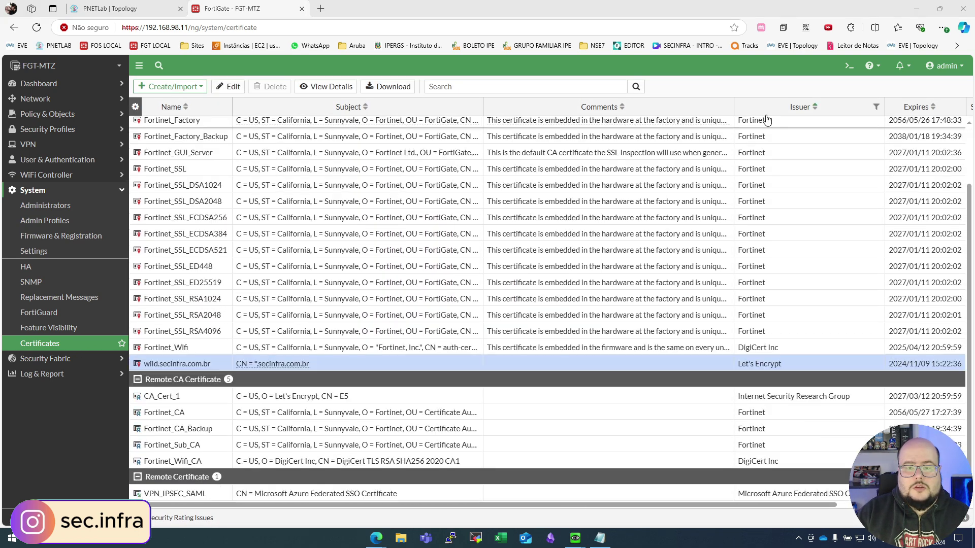
# Step: Run fnsysctl killall authd in the CLI console to restart the authentication daemon
pyautogui.click(845, 67)
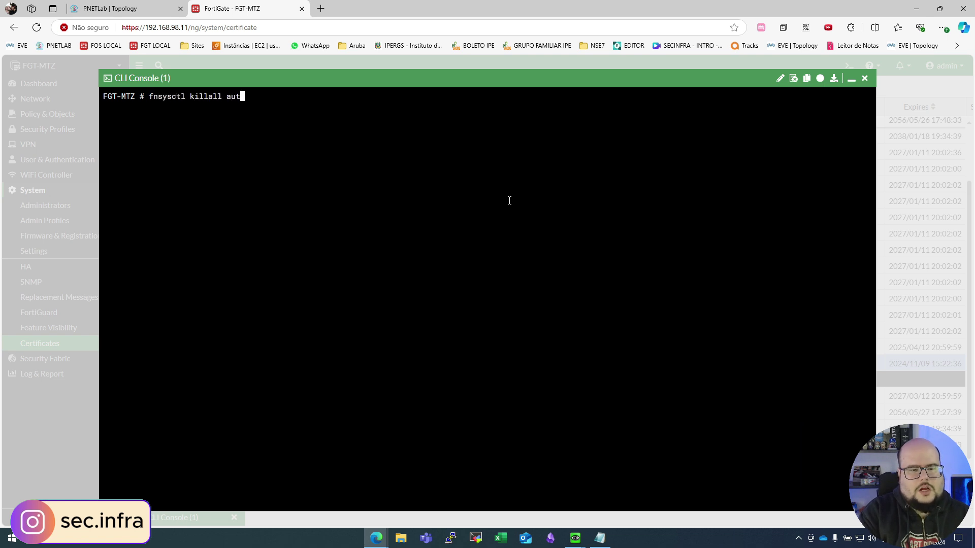
pyautogui.press('Return')
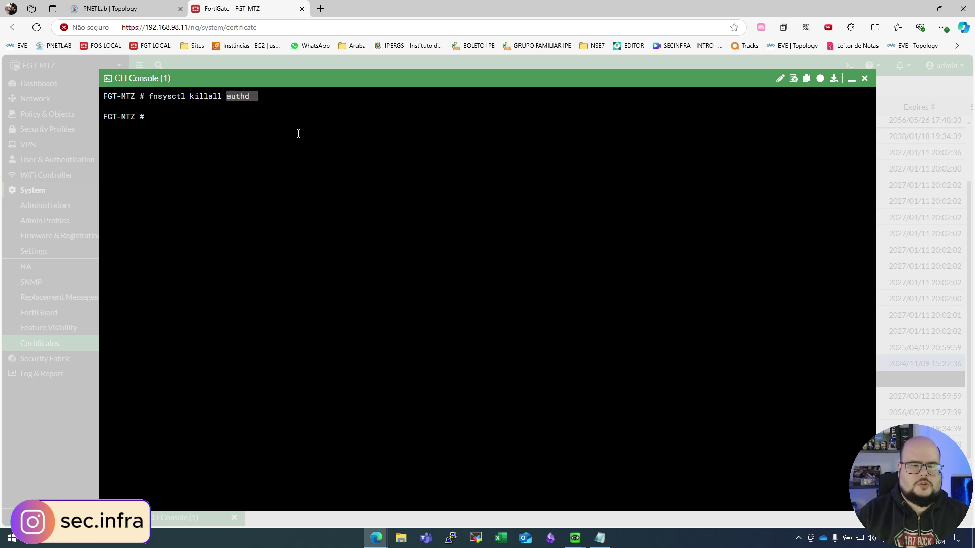
pyautogui.scroll(3, 298, 134)
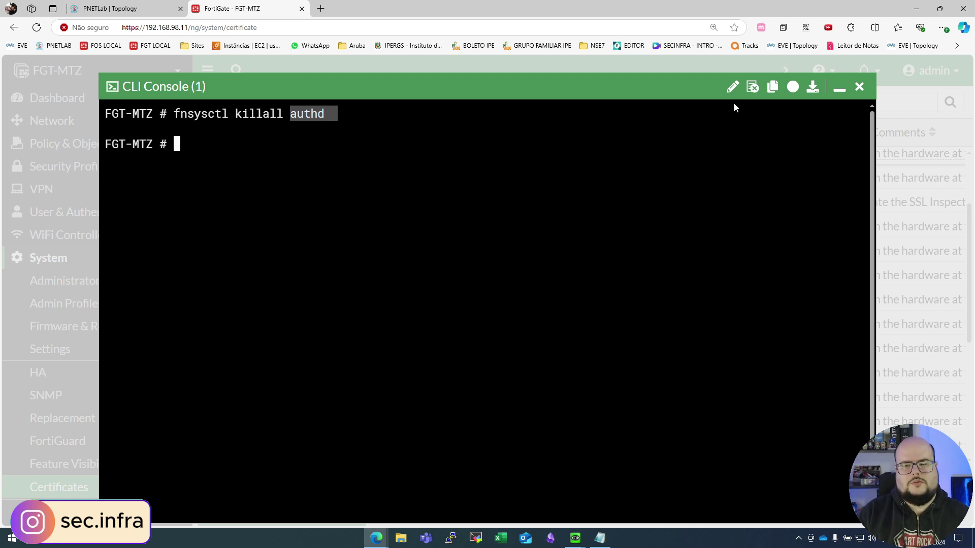
pyautogui.click(859, 87)
pyautogui.click(575, 538)
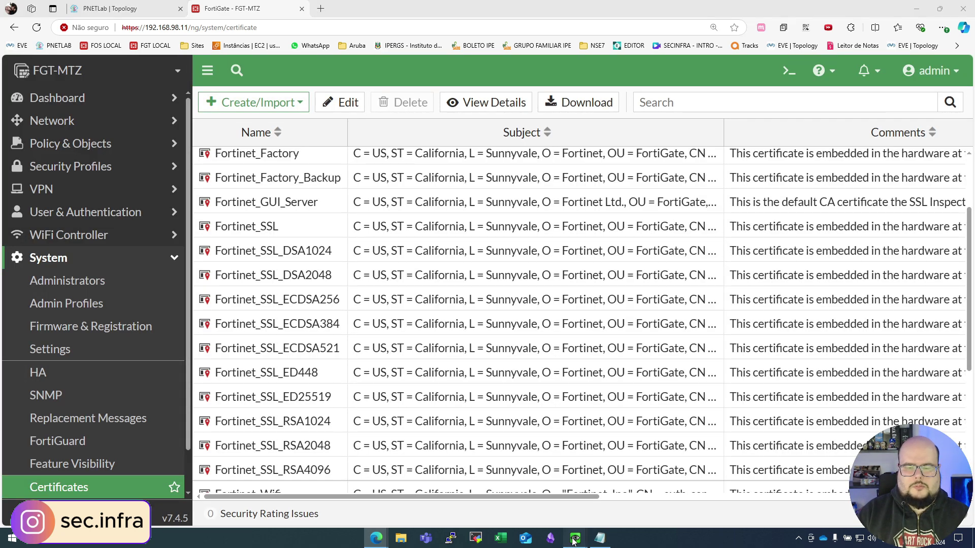
# Step: Browse to google.com in the Windows VM's Edge to trigger the captive portal redirect
pyautogui.click(615, 495)
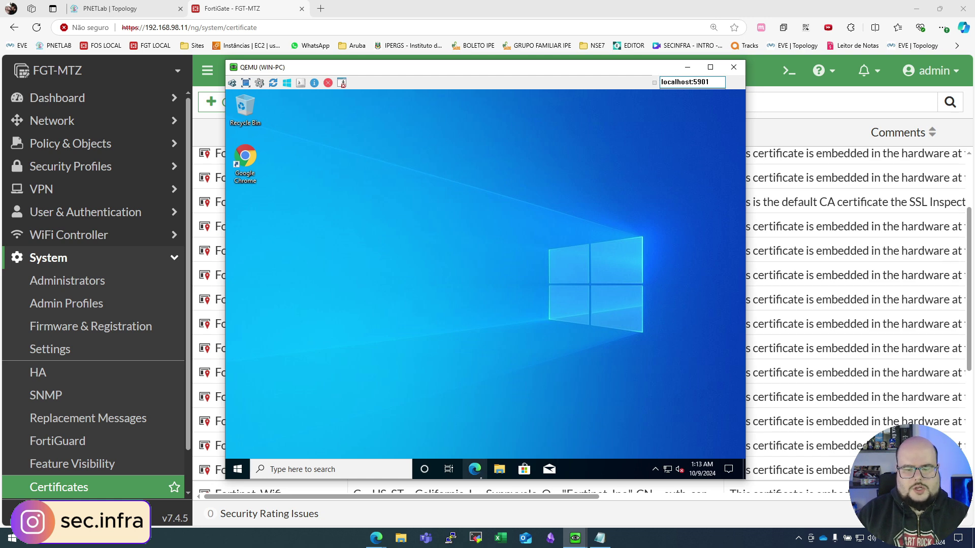
pyautogui.click(474, 469)
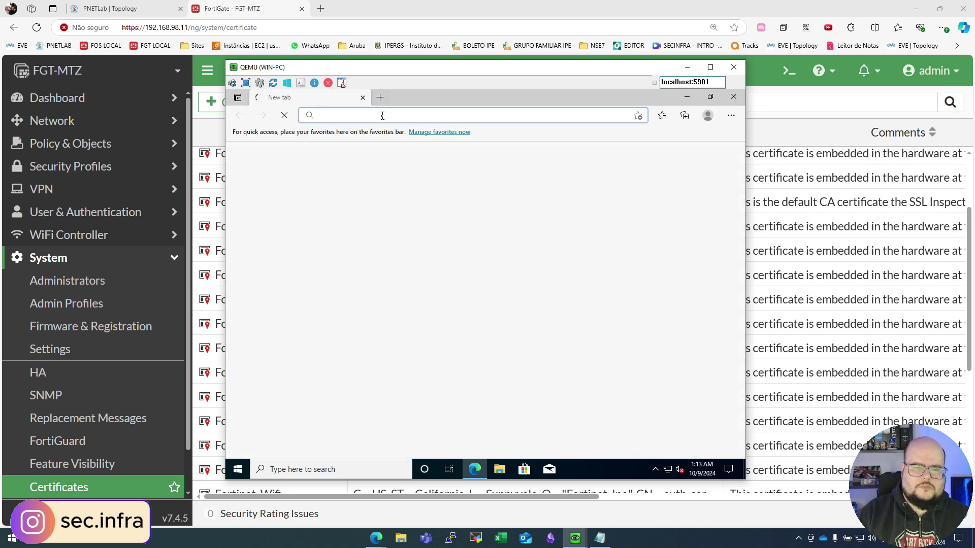
pyautogui.write('google')
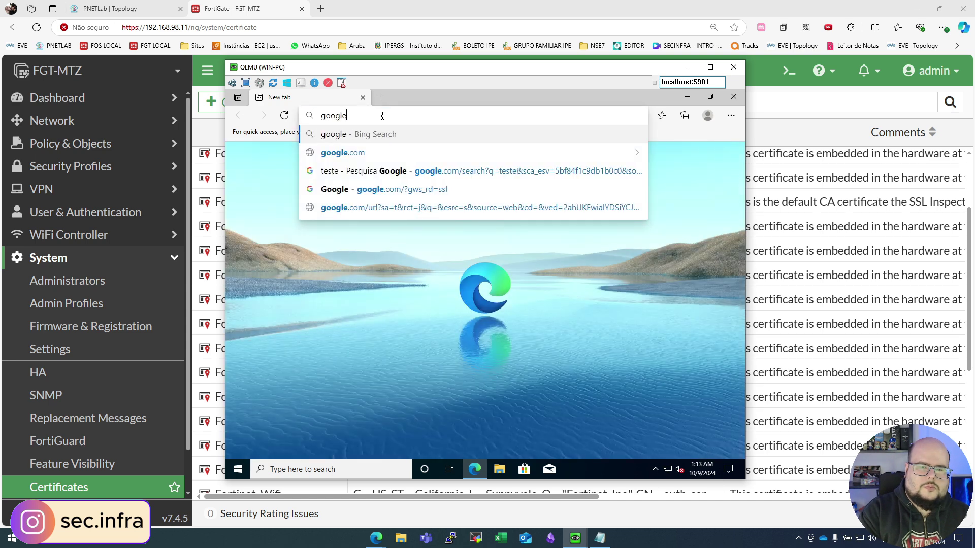
pyautogui.write('.com.')
pyautogui.press('Return')
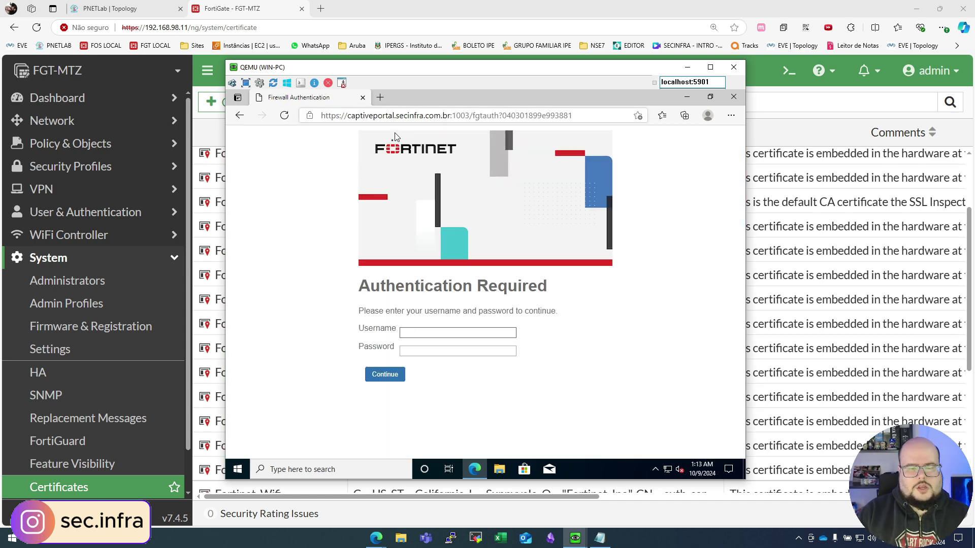
# Step: Inspect the portal's *.secinfra.com.br certificate and its Certification Path
pyautogui.click(309, 115)
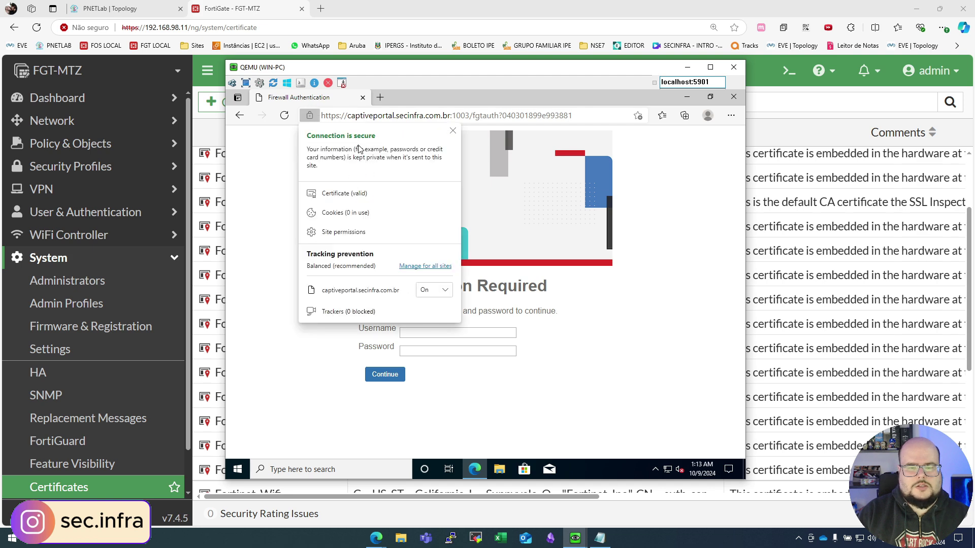
pyautogui.click(344, 193)
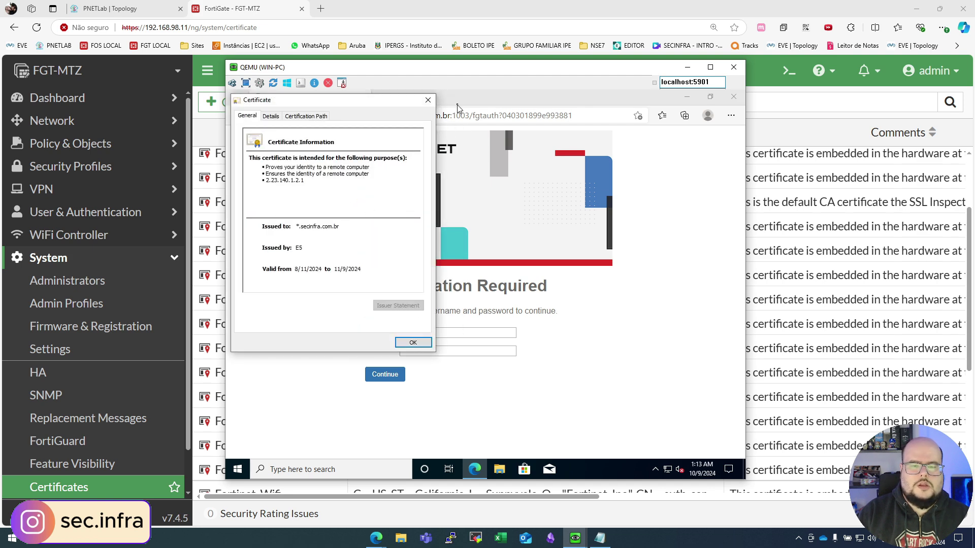
pyautogui.click(307, 115)
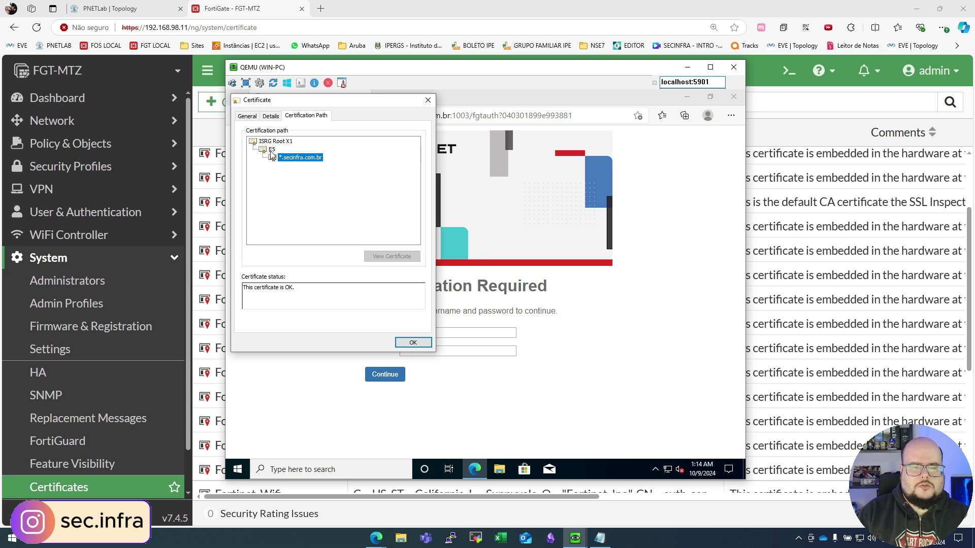
pyautogui.click(428, 100)
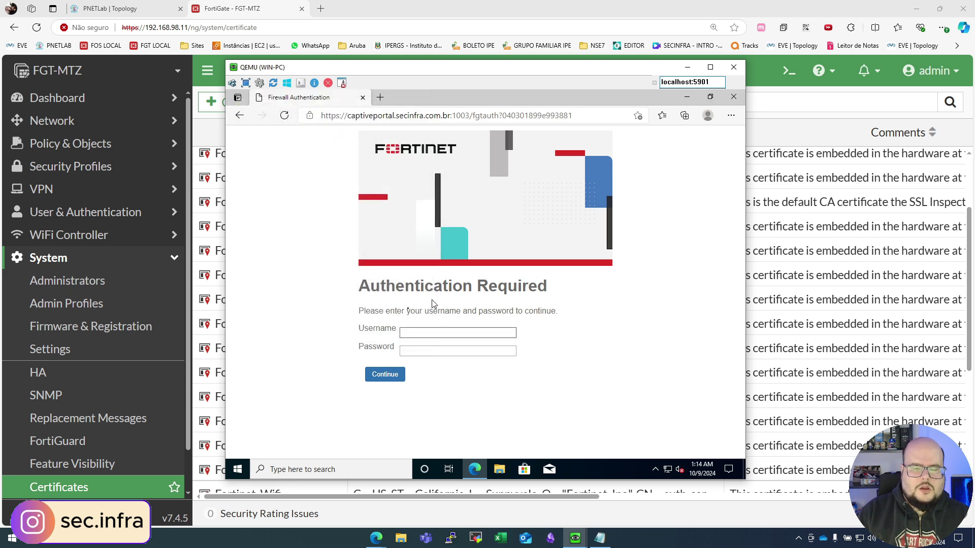
pyautogui.click(414, 328)
# Step: Sign in to the captive portal with the user's credentials and dismiss the save-password prompt
pyautogui.write('matheus')
pyautogui.press('Tab')
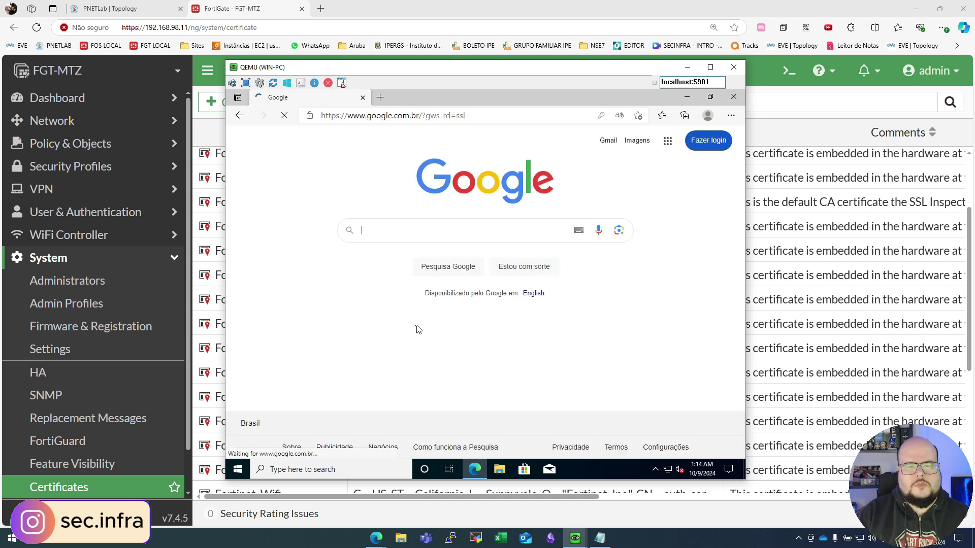
pyautogui.click(415, 235)
pyautogui.click(638, 132)
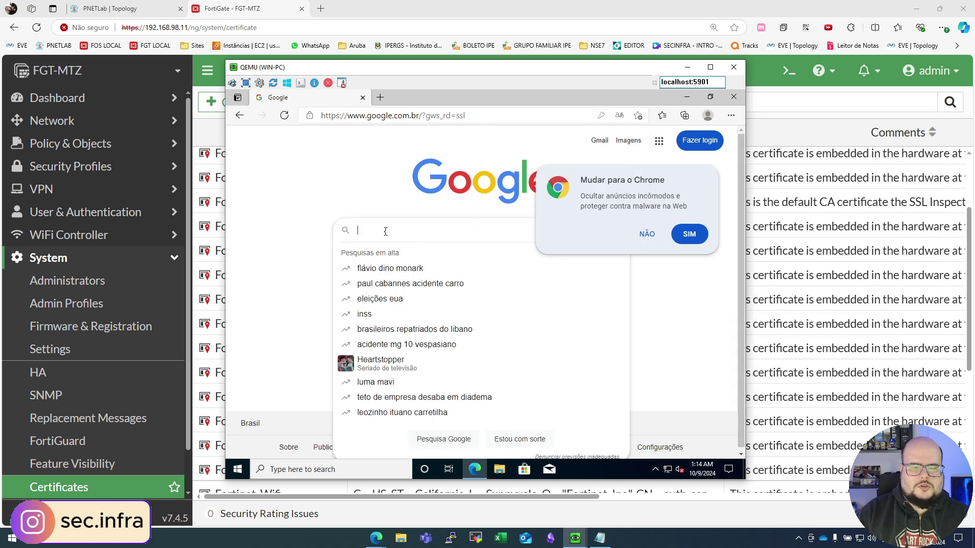
# Step: Search Google for 'terra' and open the Terra website from the results
pyautogui.write('terra')
pyautogui.press('Return')
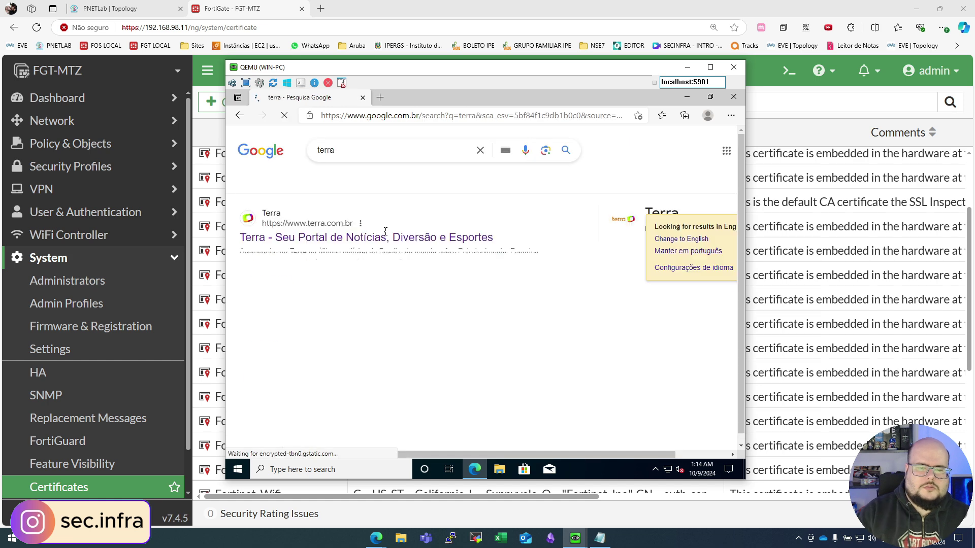
pyautogui.click(289, 246)
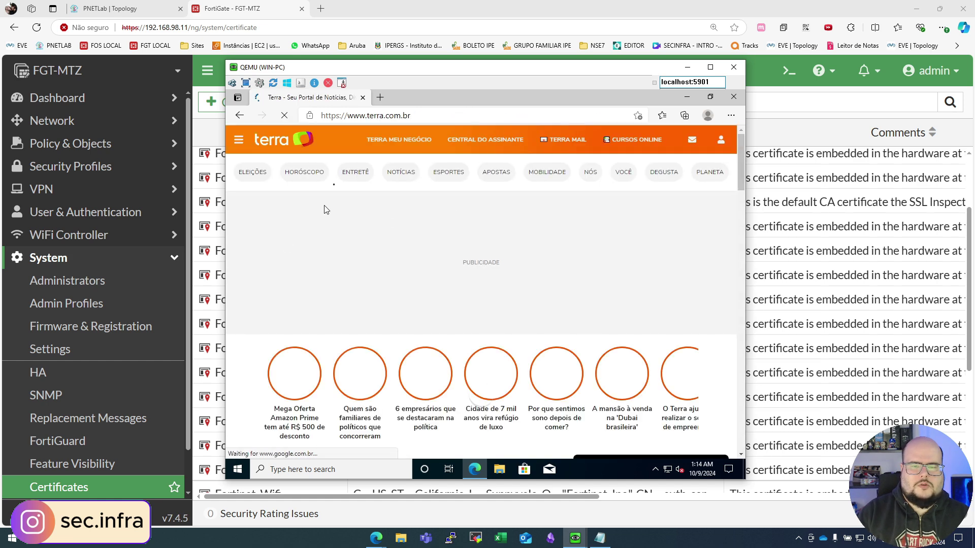
# Step: Check the 192.168.100.2 user in Firewall User Monitor, then open the Firewall Policy list
pyautogui.click(687, 67)
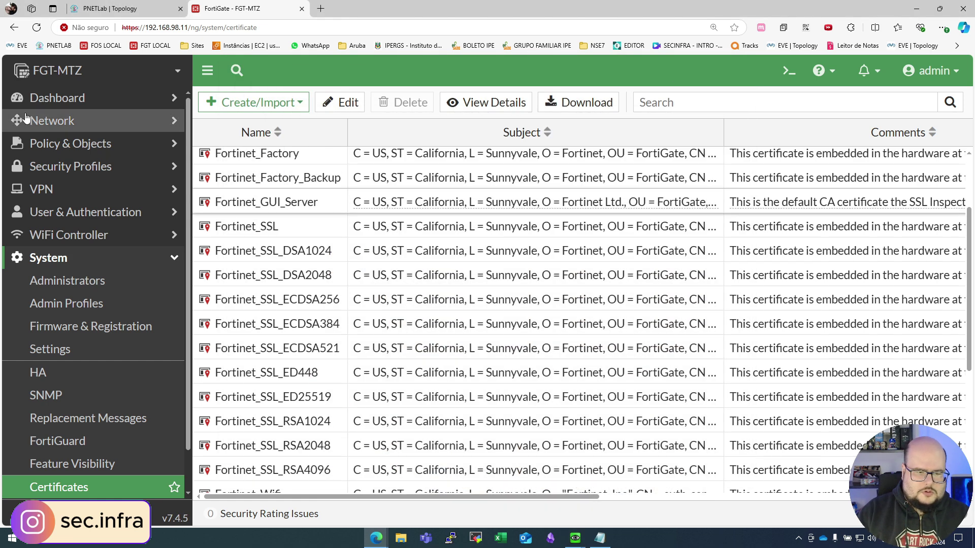
pyautogui.click(89, 102)
pyautogui.hotkey('ctrl', '0')
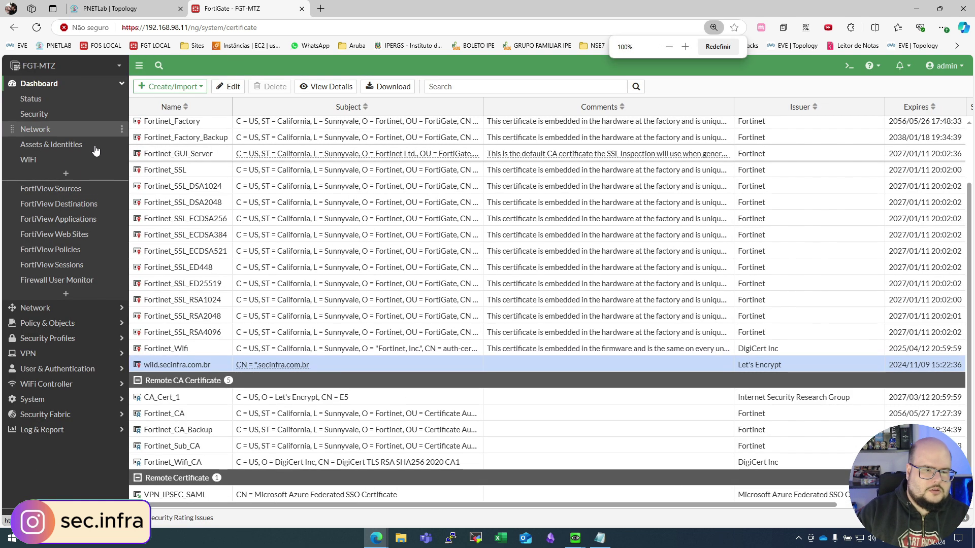
pyautogui.click(77, 282)
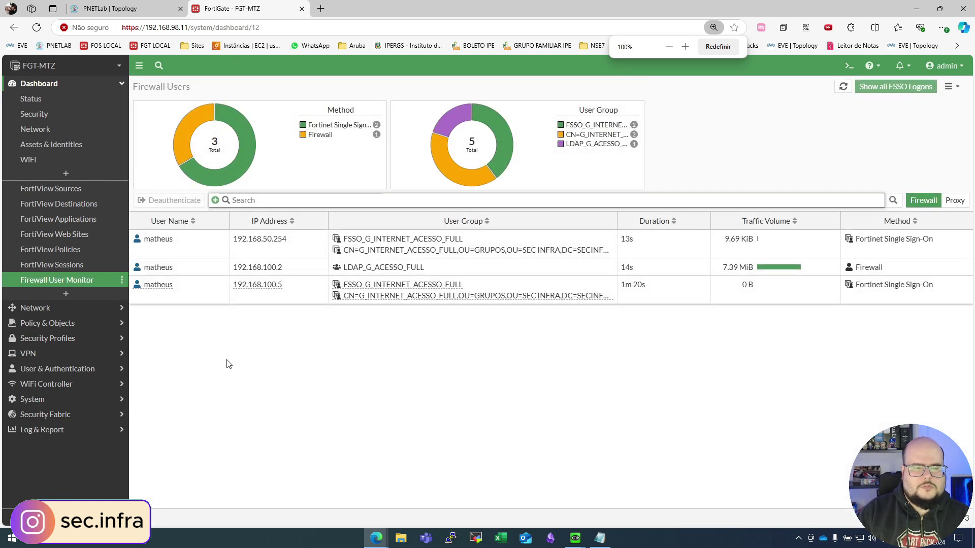
pyautogui.click(299, 269)
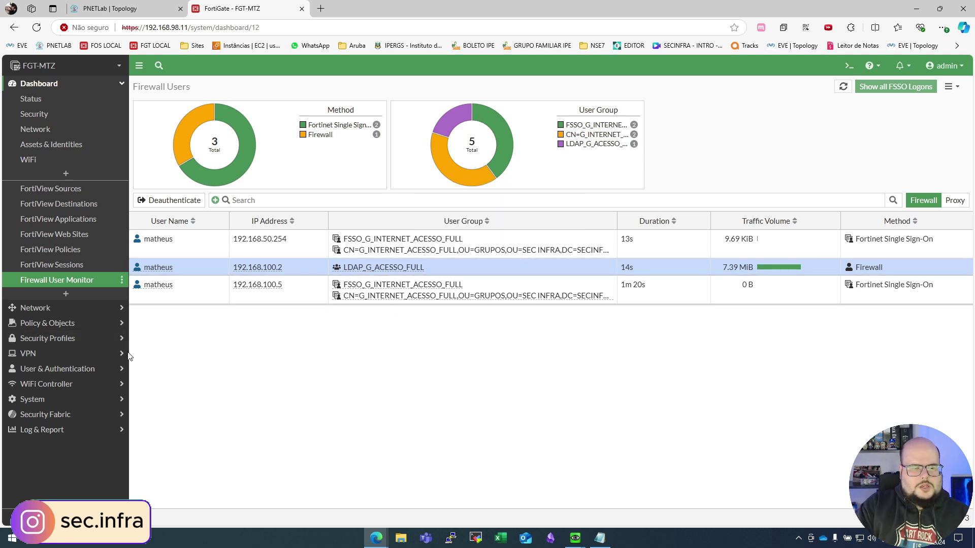
pyautogui.click(65, 323)
pyautogui.click(31, 131)
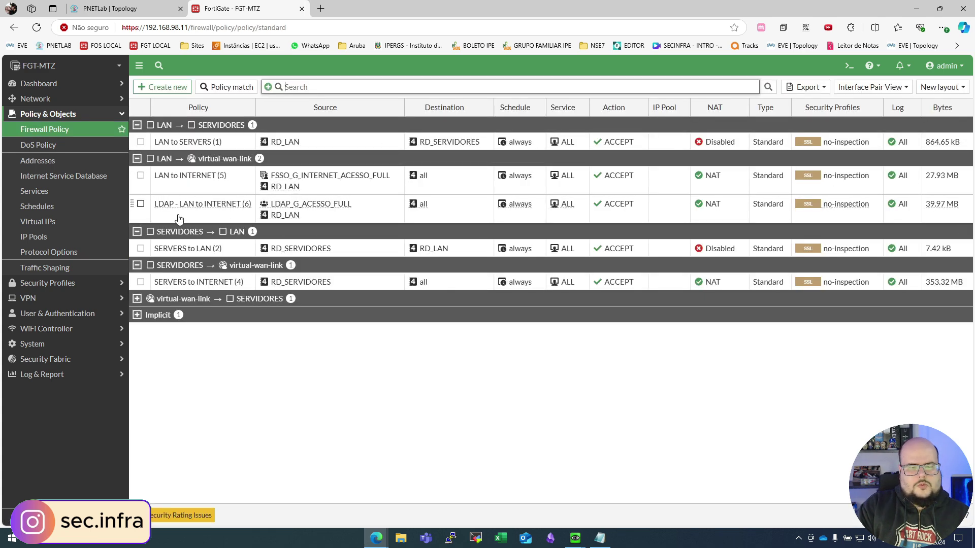
# Step: Clear the counters of the LDAP - LAN to INTERNET (6) policy
pyautogui.click(945, 223)
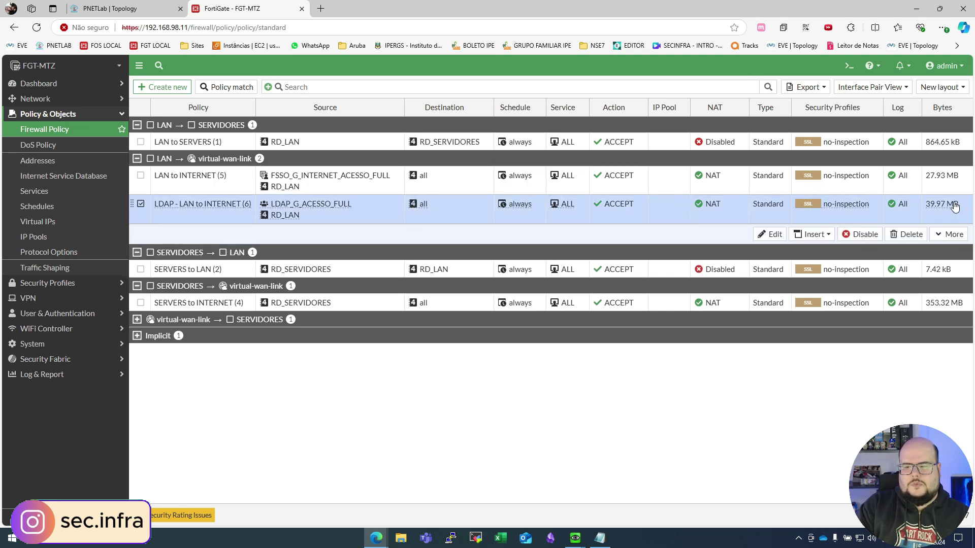
pyautogui.rightClick(950, 206)
pyautogui.moveTo(923, 232)
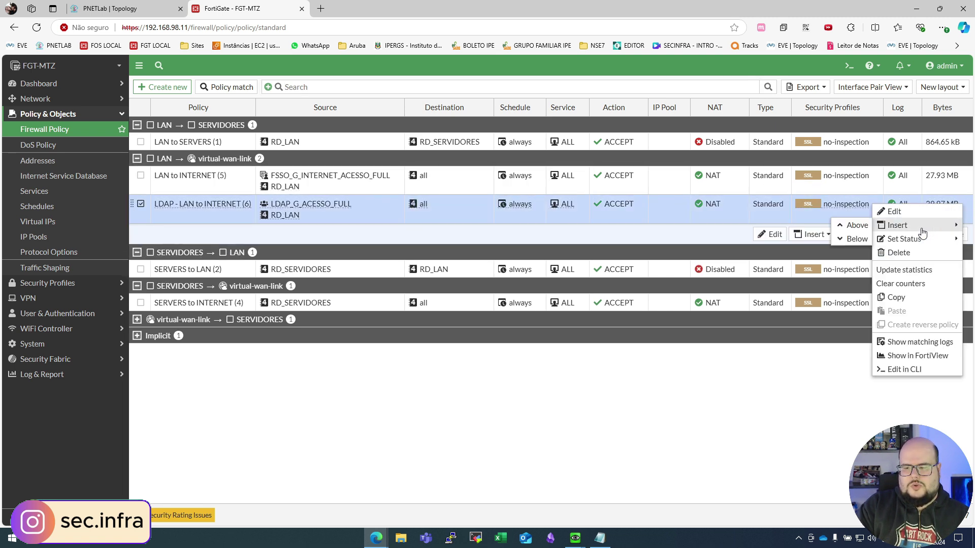
pyautogui.click(901, 284)
# Step: Open the Terra subscriber page in the Windows VM to generate new traffic
pyautogui.moveTo(575, 537)
pyautogui.click(604, 491)
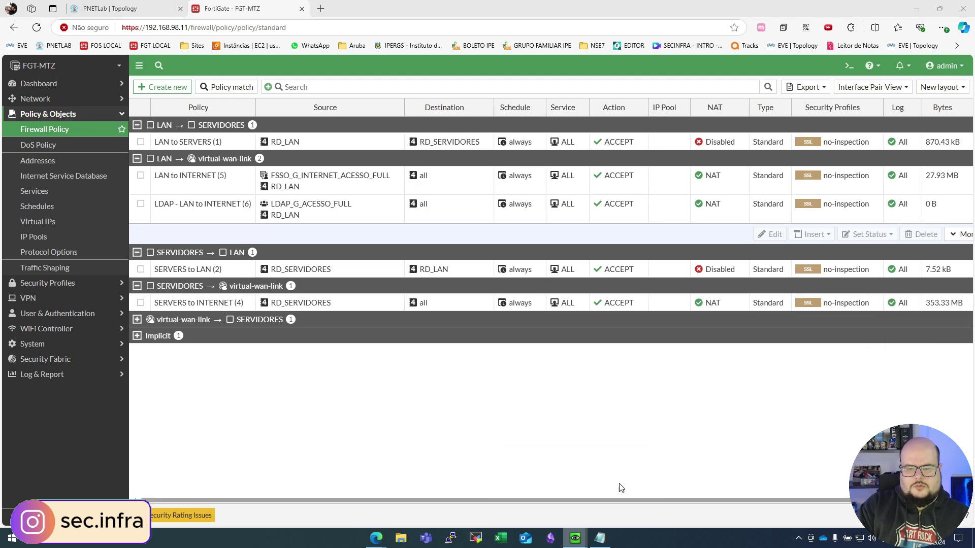
pyautogui.click(471, 142)
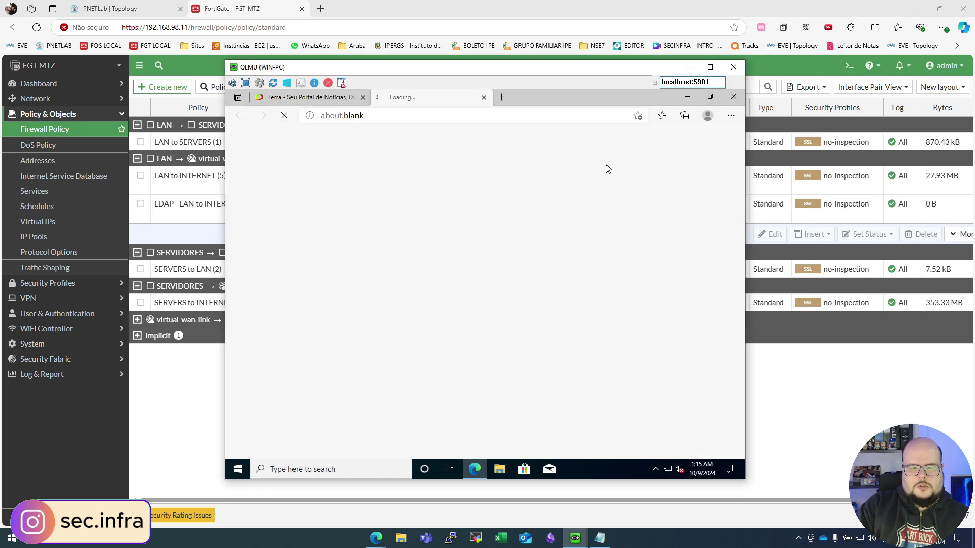
pyautogui.click(854, 413)
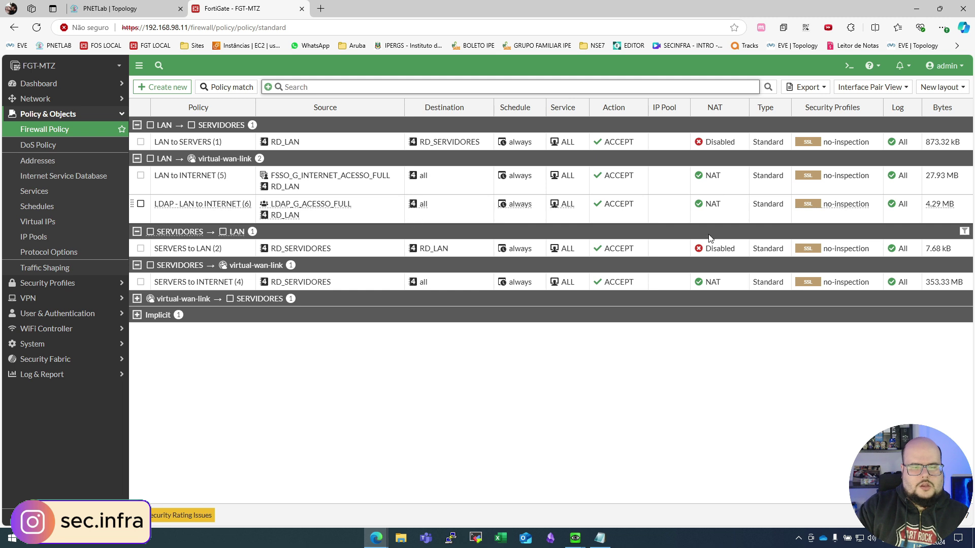
# Step: Show the matching traffic logs for the LDAP - LAN to INTERNET (6) policy
pyautogui.click(948, 219)
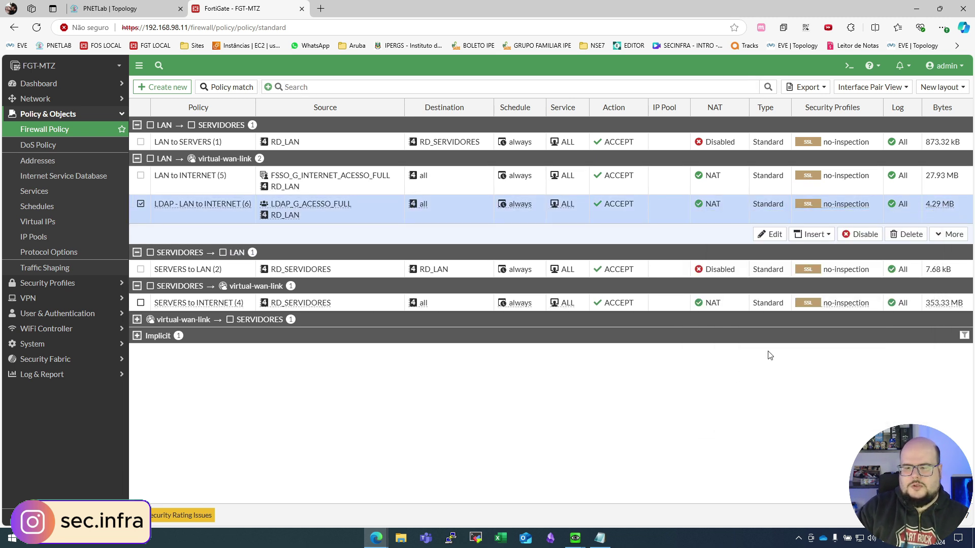
pyautogui.rightClick(903, 208)
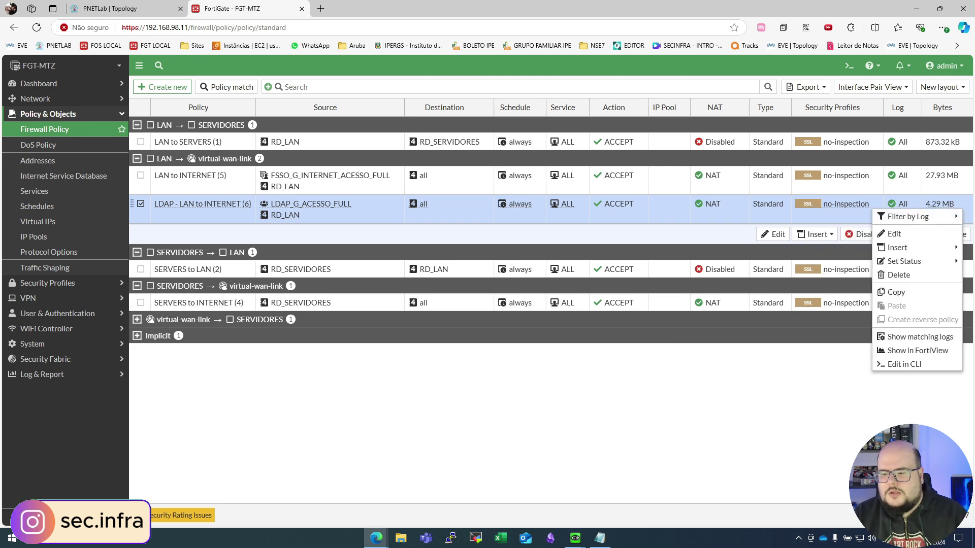
pyautogui.click(916, 337)
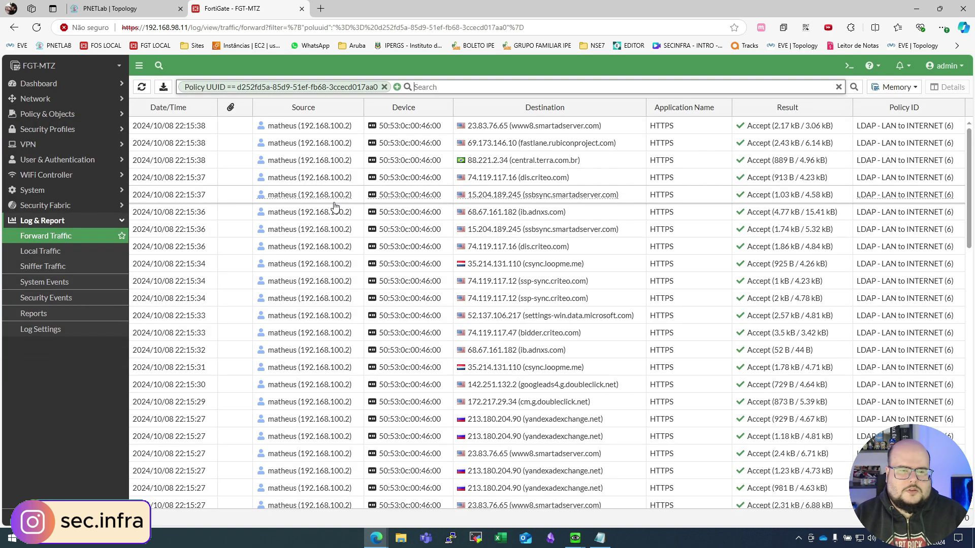
pyautogui.click(325, 129)
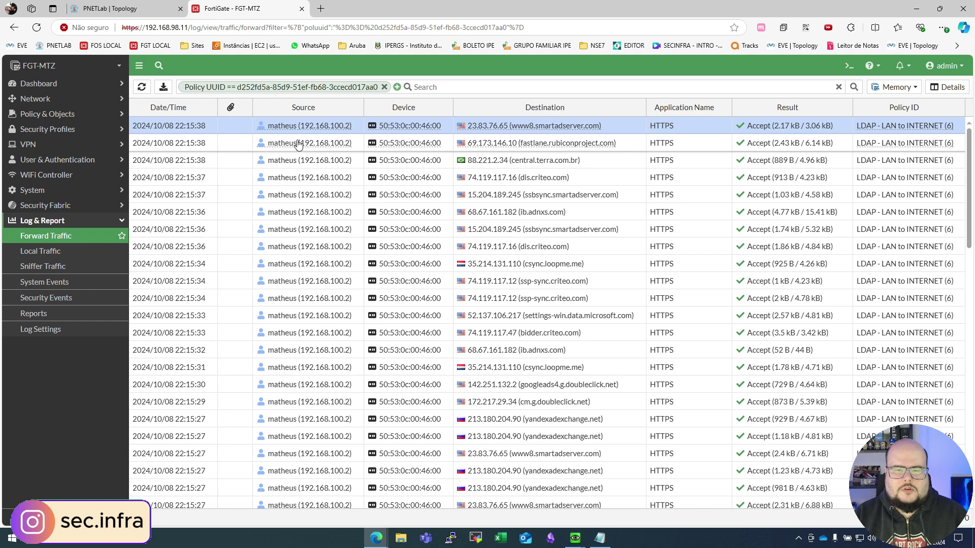
pyautogui.moveTo(298, 144)
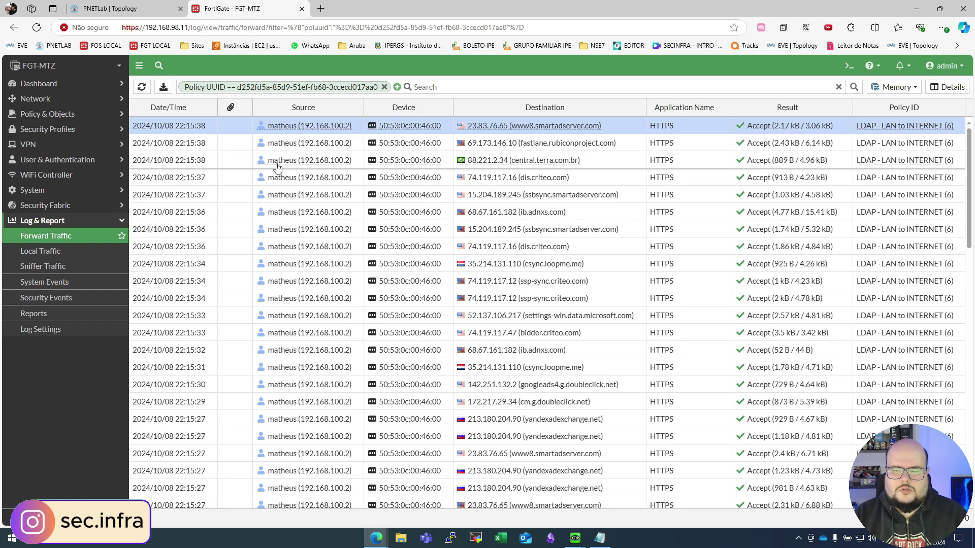
pyautogui.scroll(-5, 264, 202)
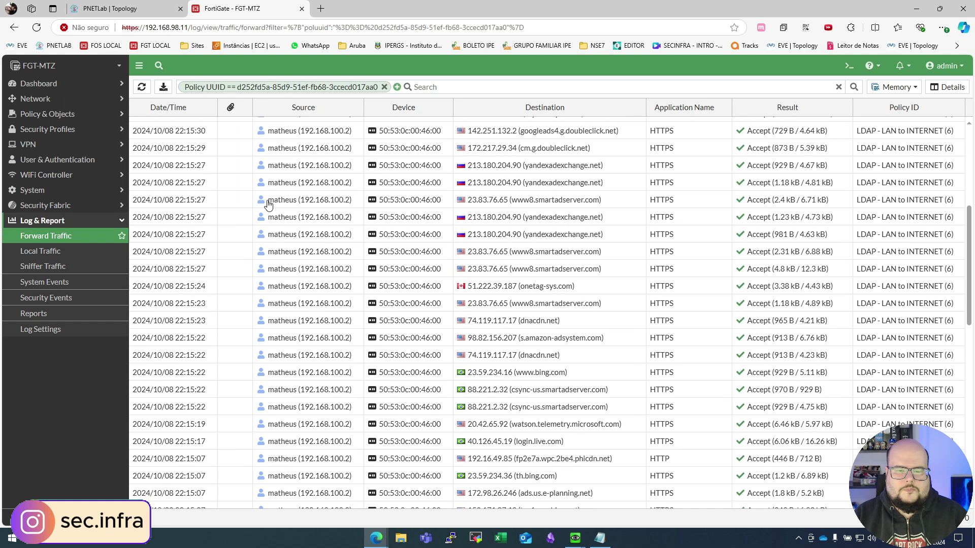
pyautogui.scroll(5, 264, 202)
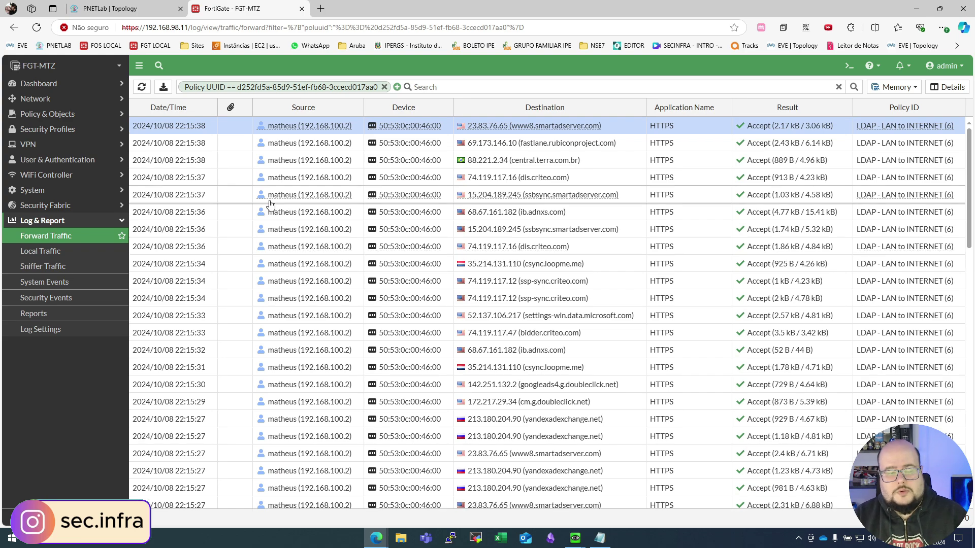